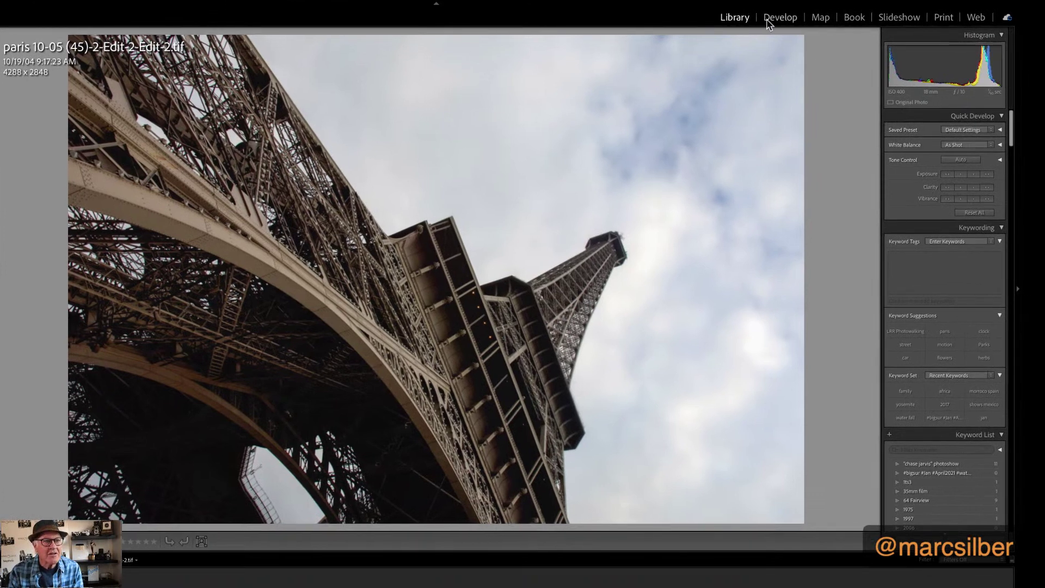
Switch to the Develop module and set the Eiffel Tower photo's Highlights to -29 and Shadows to +33.
key("d")
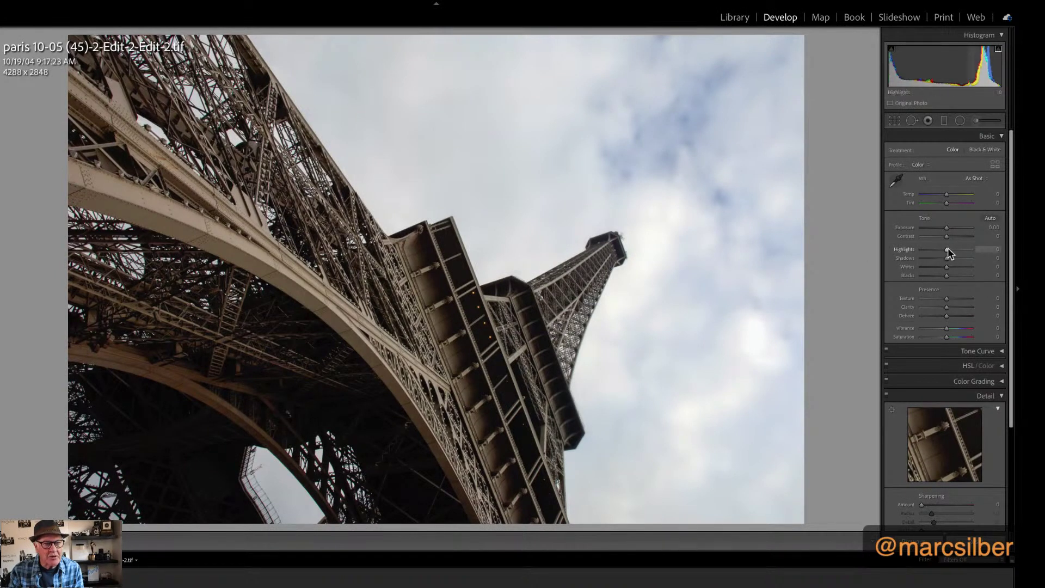
left_click_drag(946, 249, 939, 252)
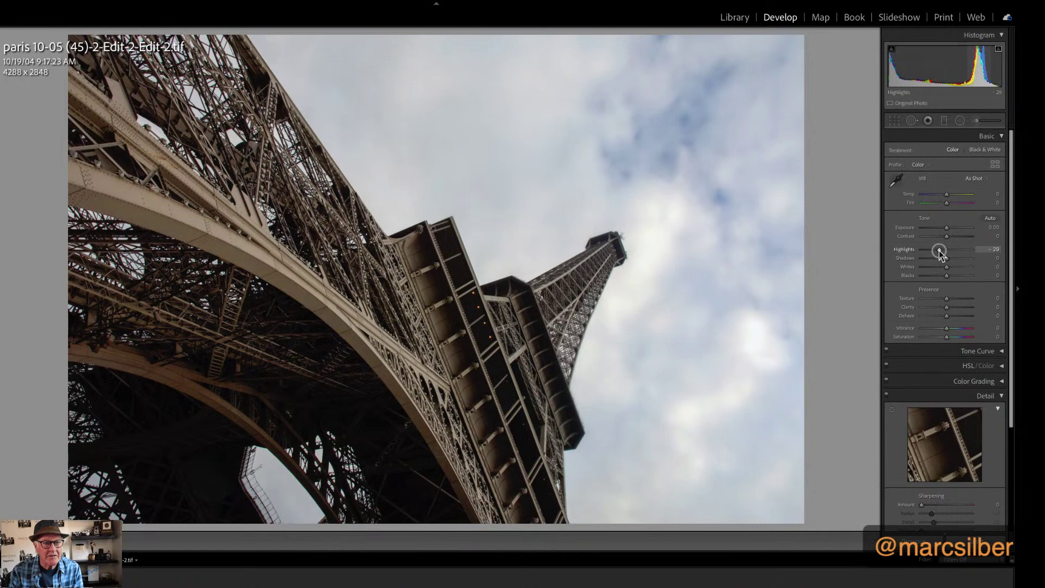
left_click_drag(947, 260, 955, 260)
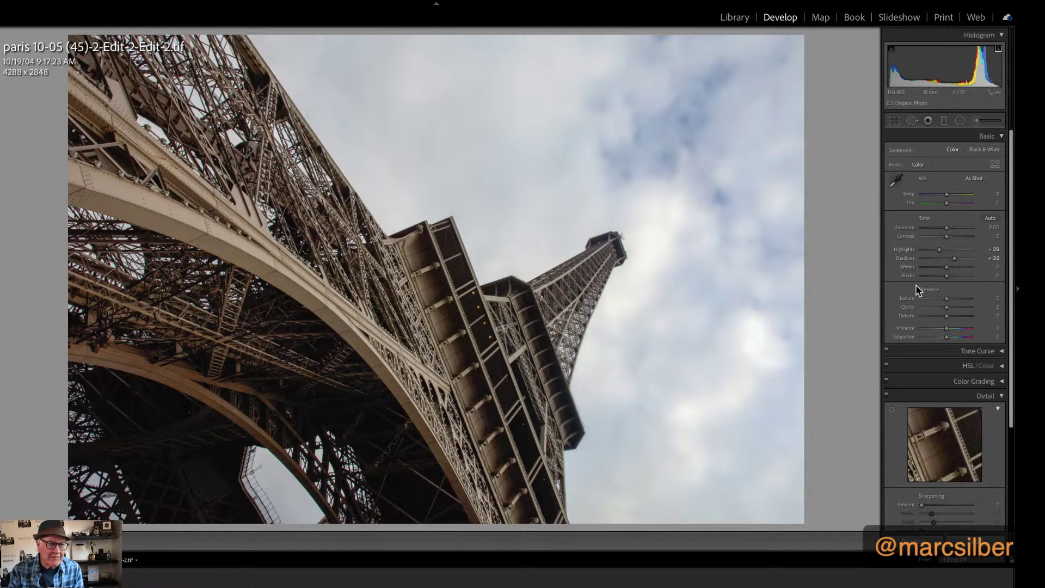
Using the clipping preview, set the Blacks to -4 and the Whites to +16.
key("alt")
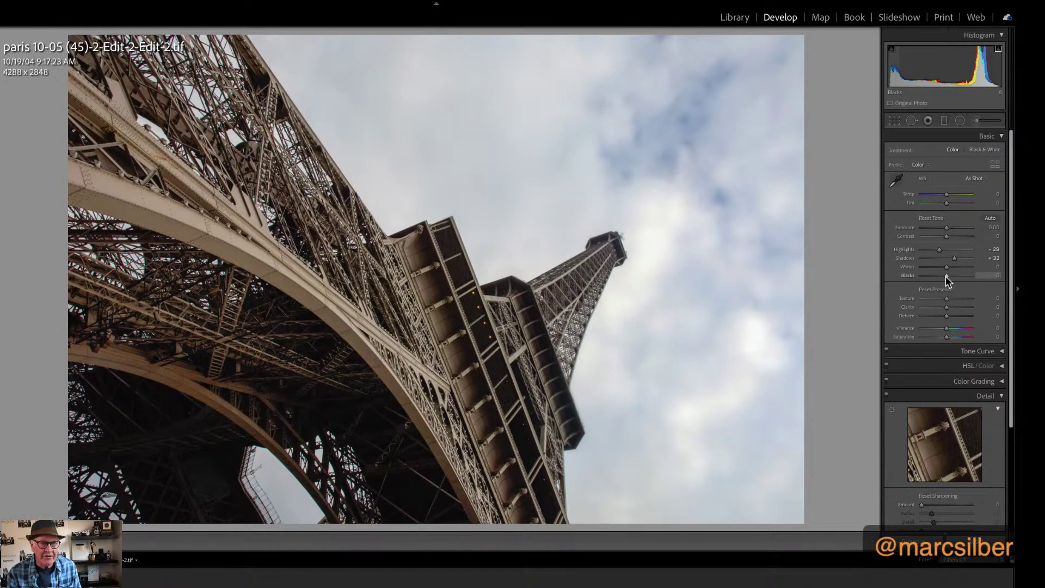
left_click(945, 276, "alt")
mouse_move(945, 277)
left_mouse_down()
mouse_move(935, 280)
mouse_move(944, 278)
left_mouse_up()
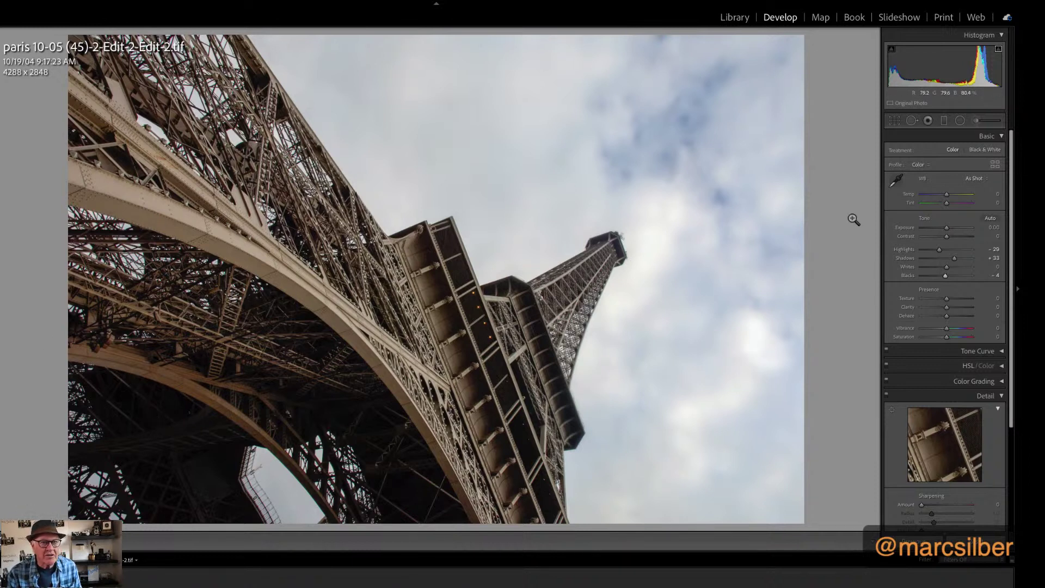
left_click(946, 268, "alt")
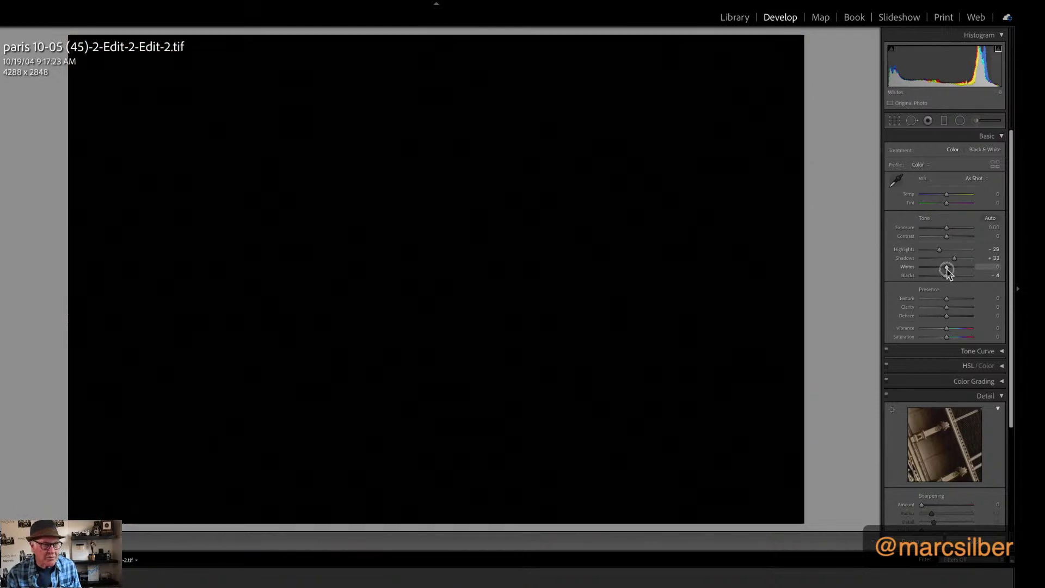
mouse_move(947, 270)
left_mouse_down()
mouse_move(968, 270)
mouse_move(951, 275)
left_mouse_up()
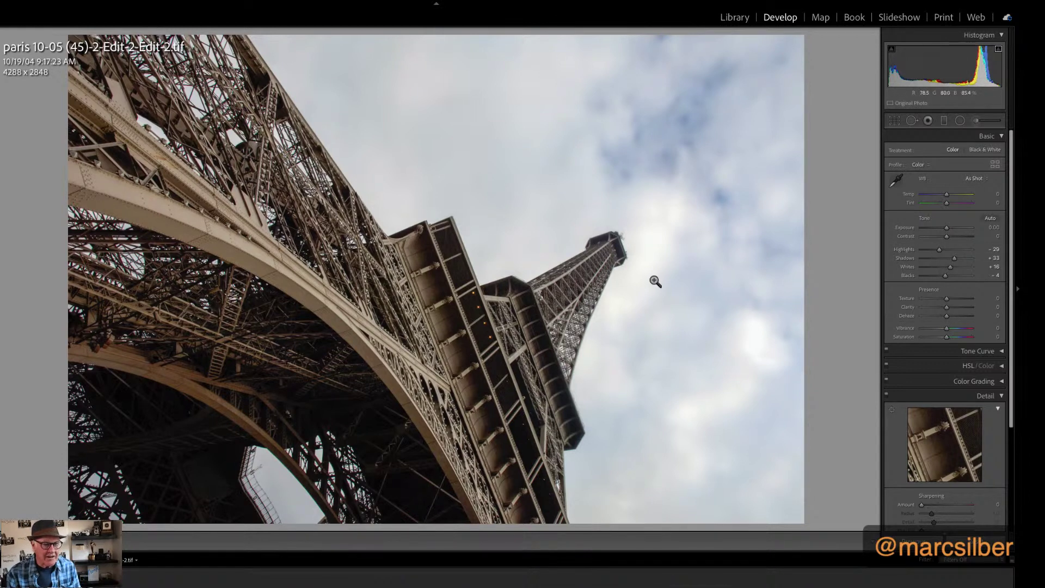
Open the photo in Silver Efex Pro 3 as a copy with Lightroom adjustments.
right_click(467, 179)
mouse_move(571, 254)
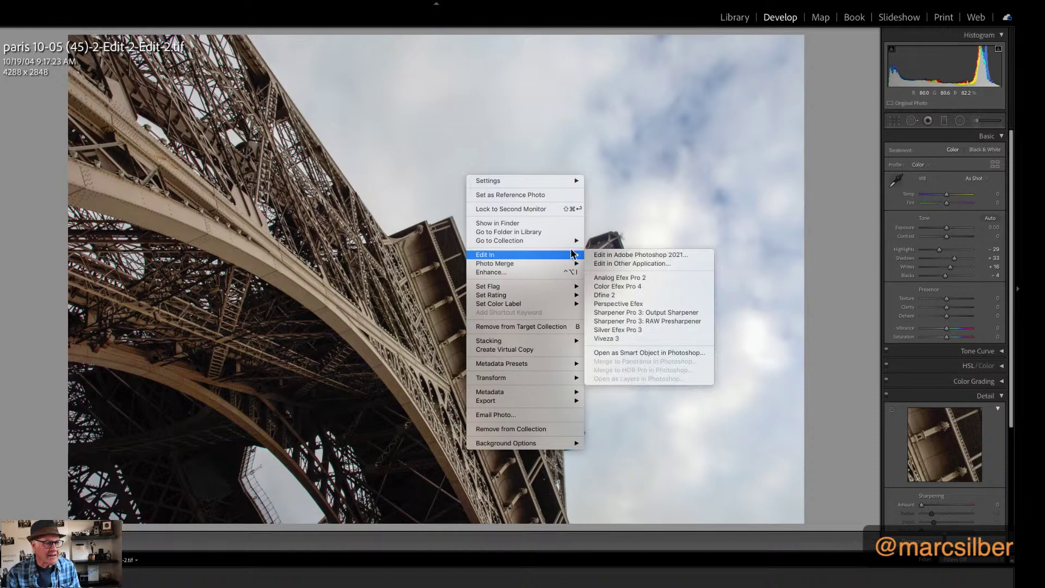
left_click(637, 330)
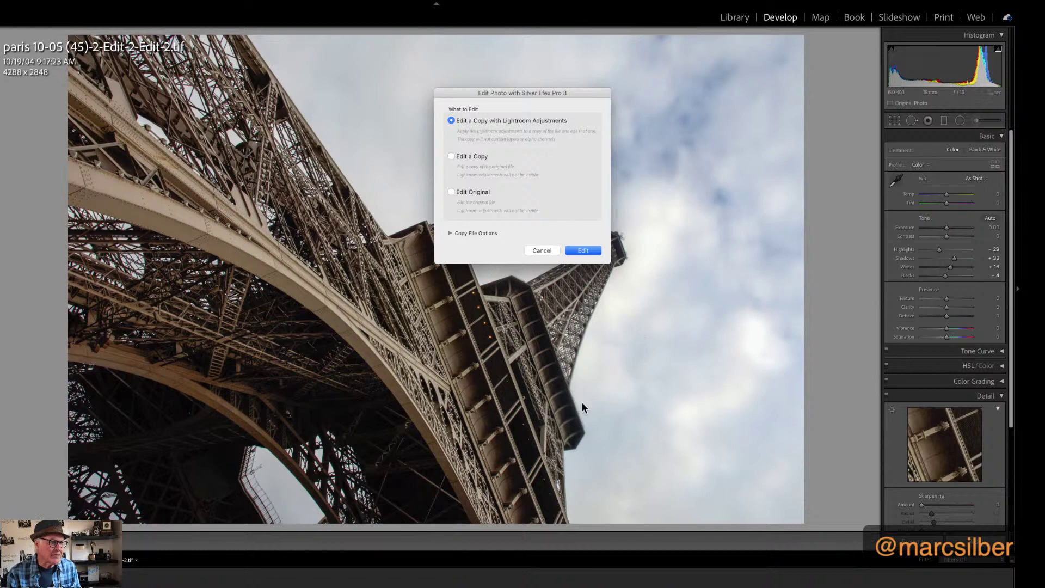
left_click(583, 251)
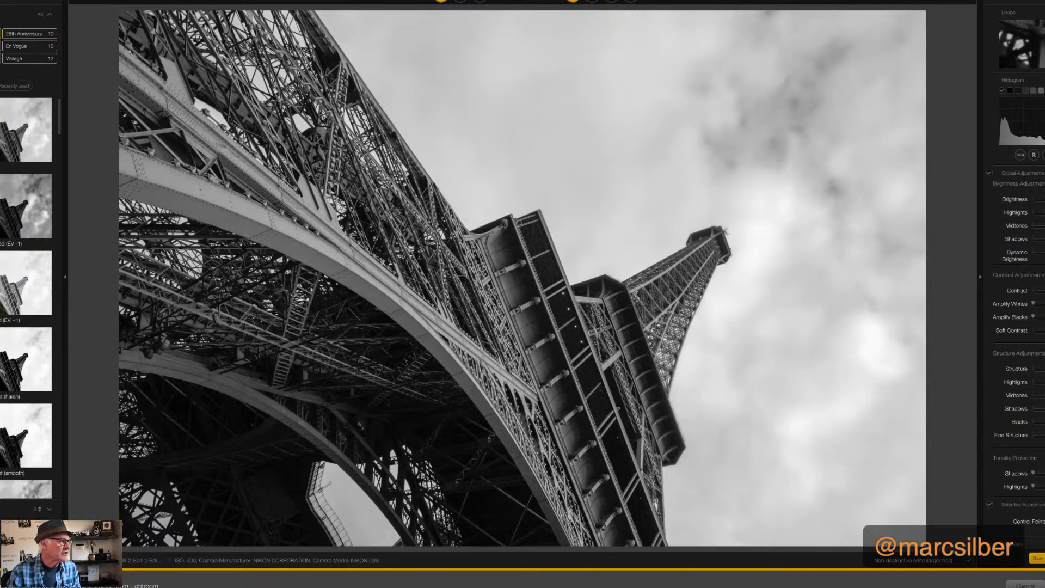
Try each black-and-white preset in the preset list on the photo, from the neutral one through to the last.
scroll(26, 294, "down", 3)
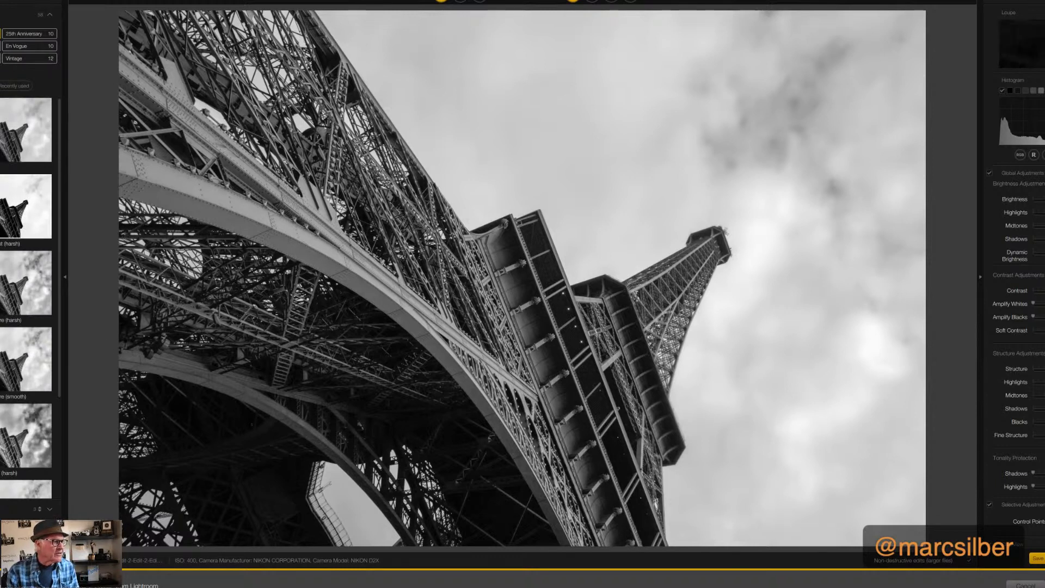
left_click(2, 133)
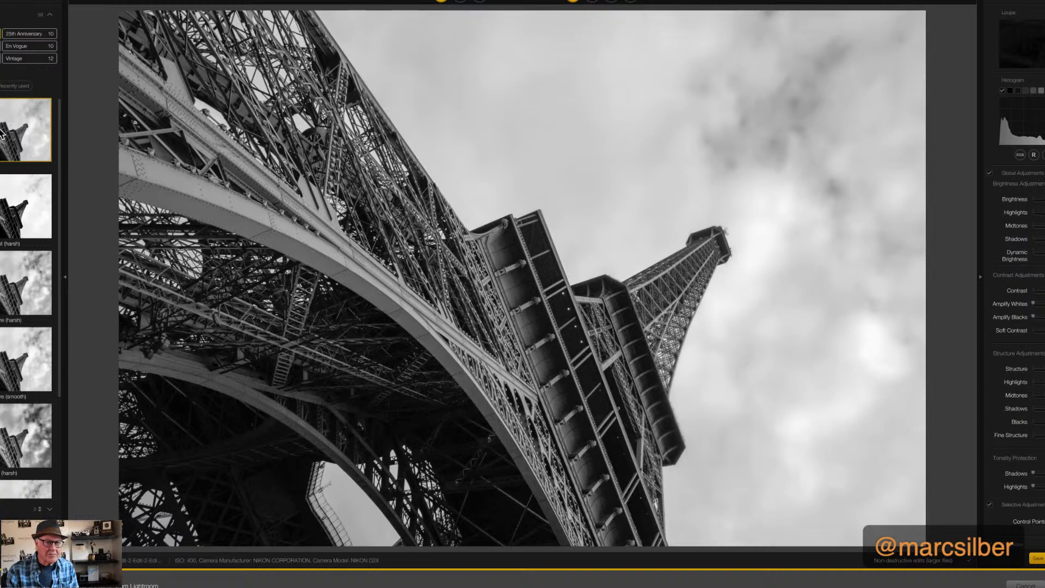
left_click(2, 212)
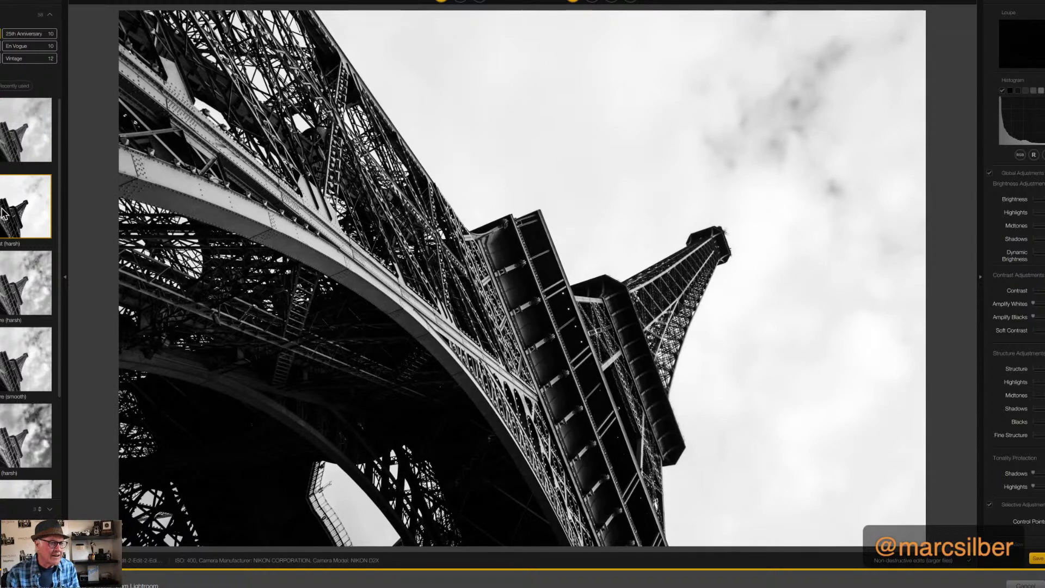
left_click(3, 284)
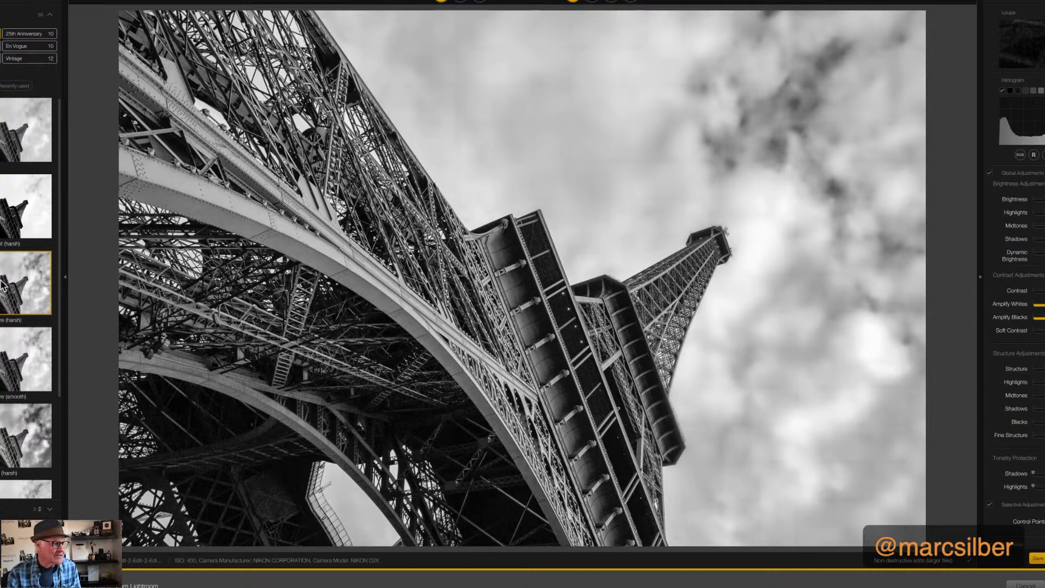
left_click(4, 370)
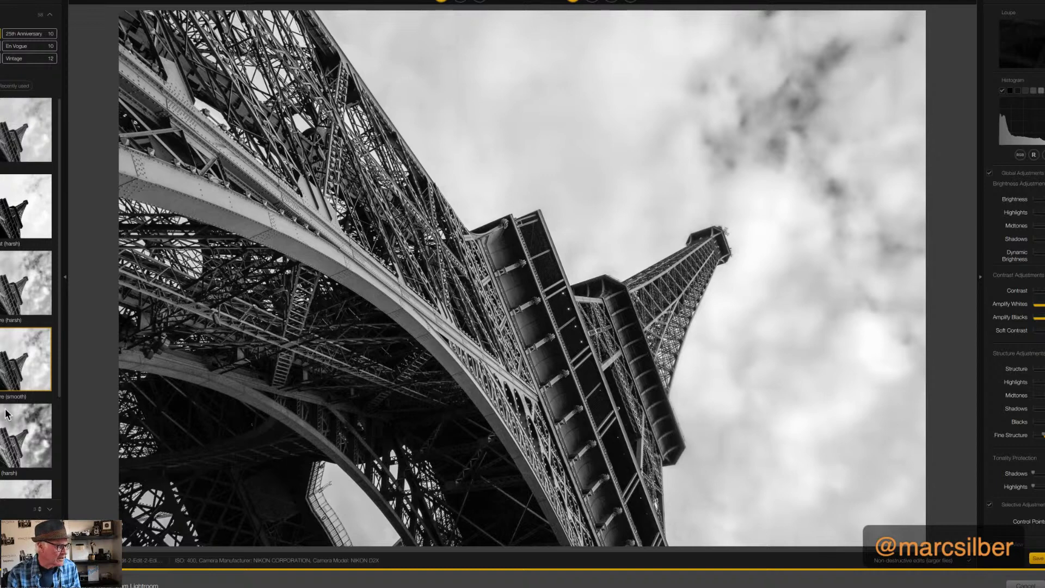
left_click(2, 439)
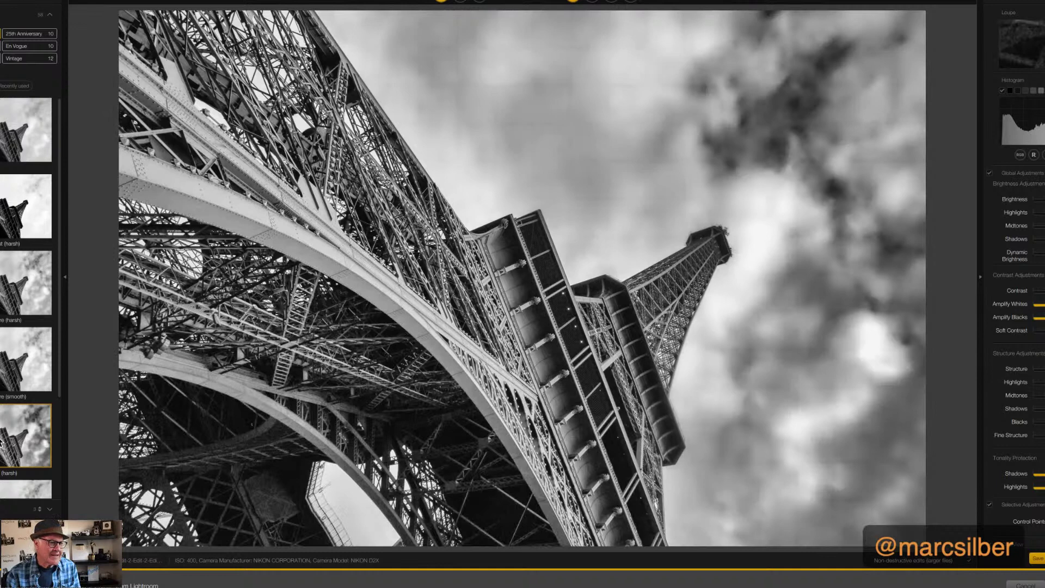
scroll(12, 431, "down", 3)
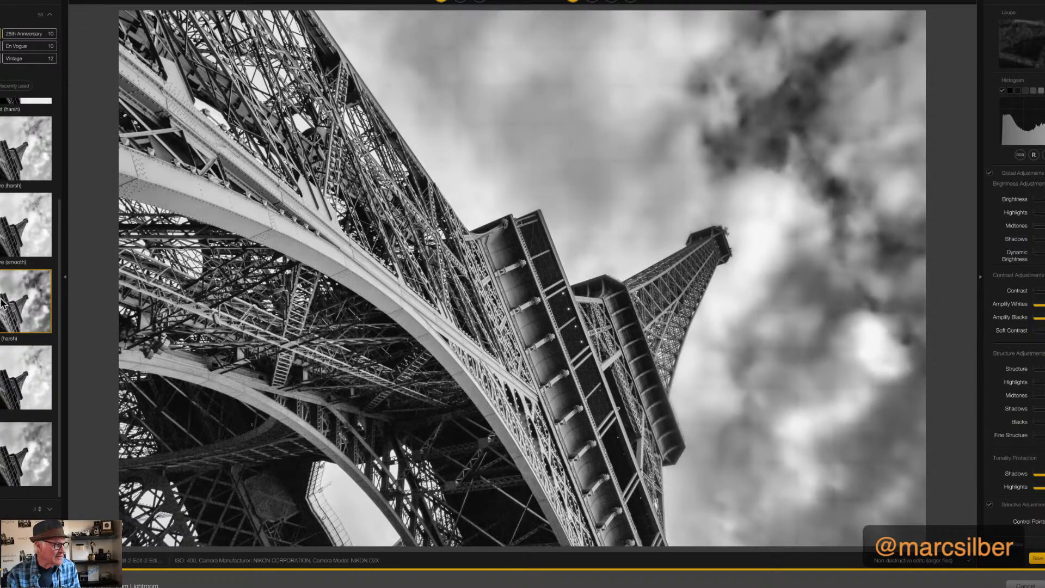
left_click(11, 393)
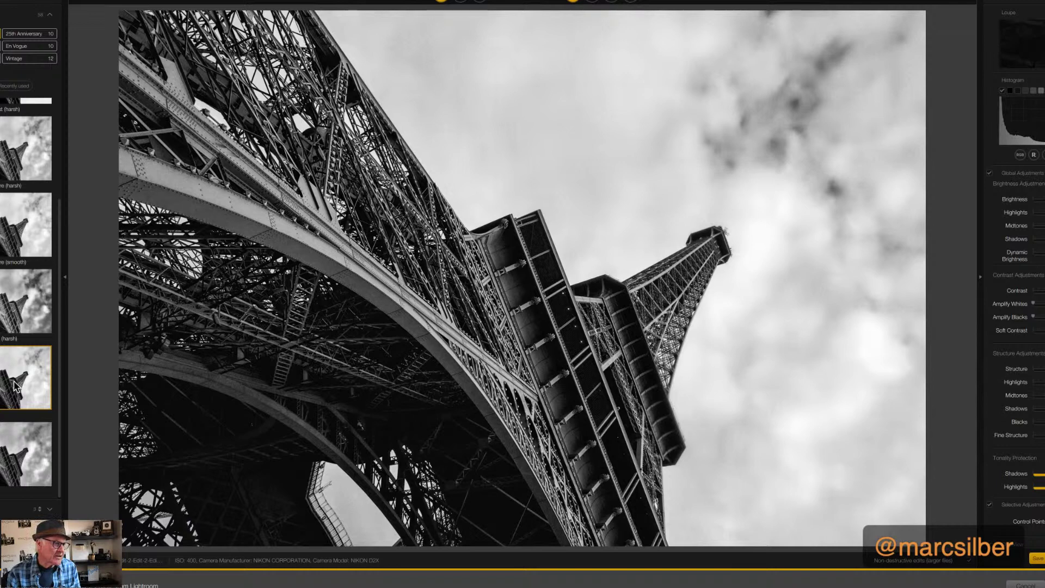
left_click(9, 463)
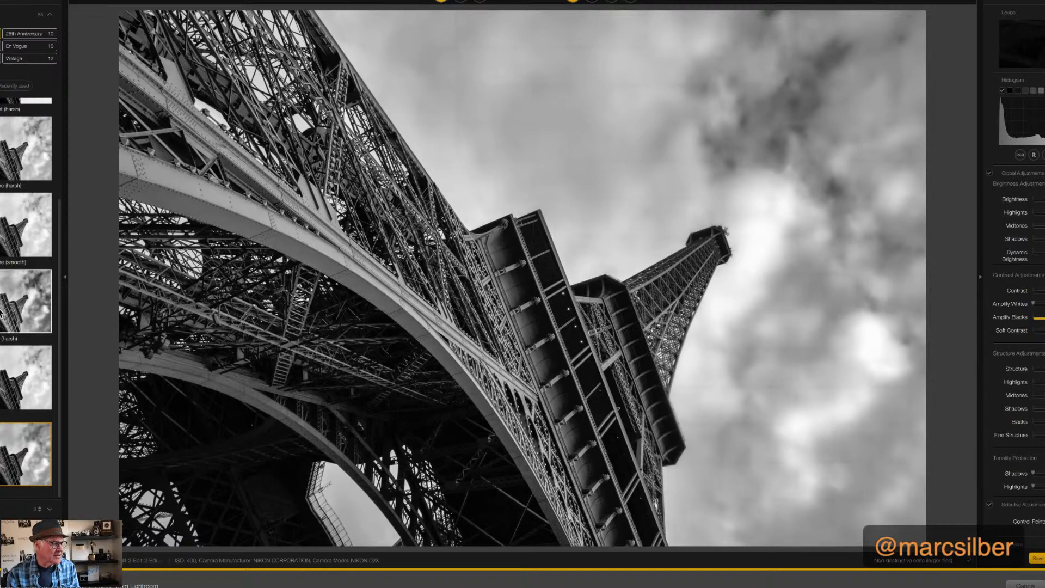
Compare the harsh preset with the dramatic dark clouds against the last preset in the list, and apply the harsh one.
left_click(12, 302)
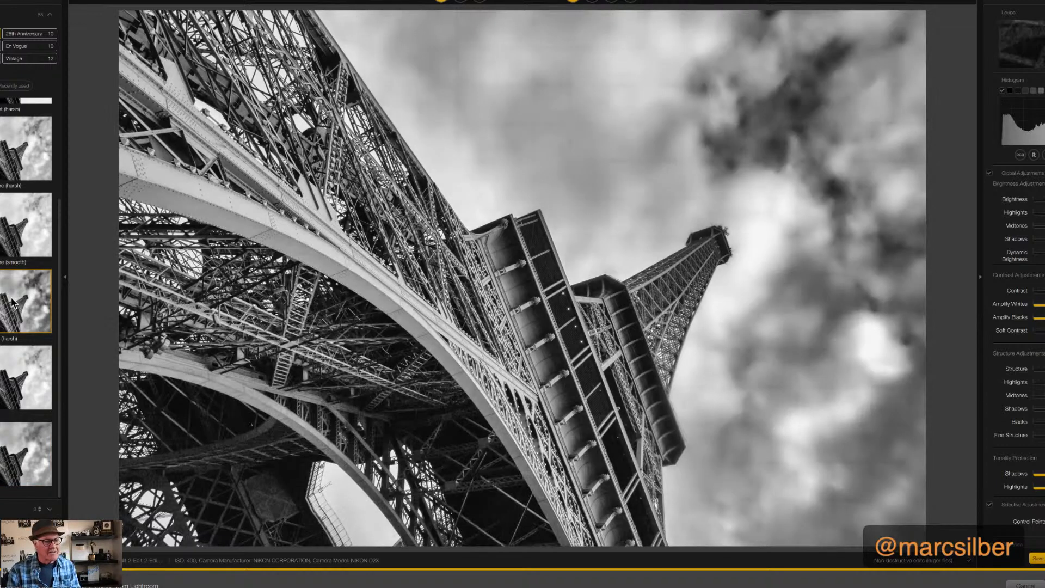
left_click(3, 475)
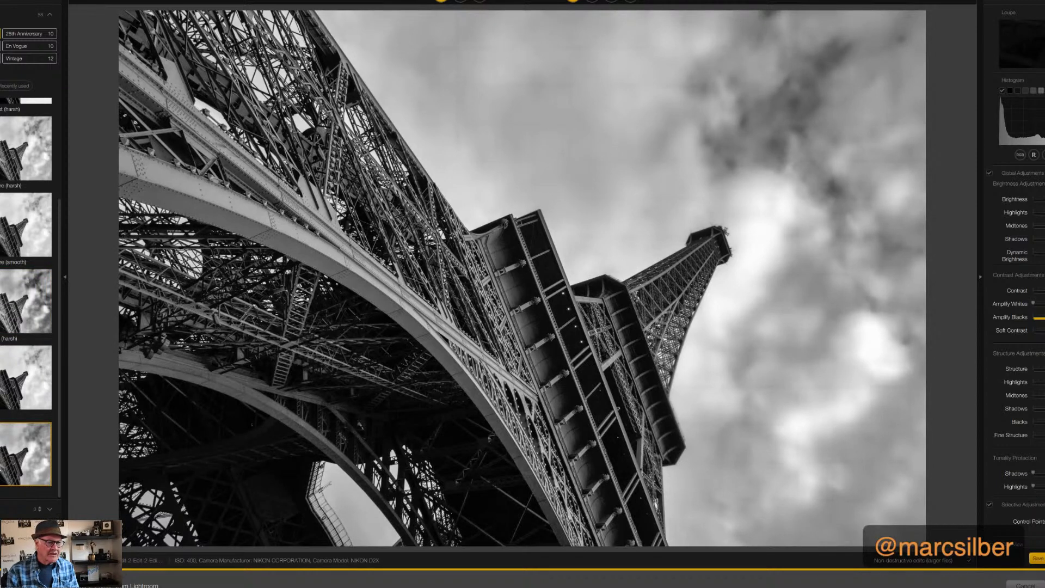
left_click(3, 318)
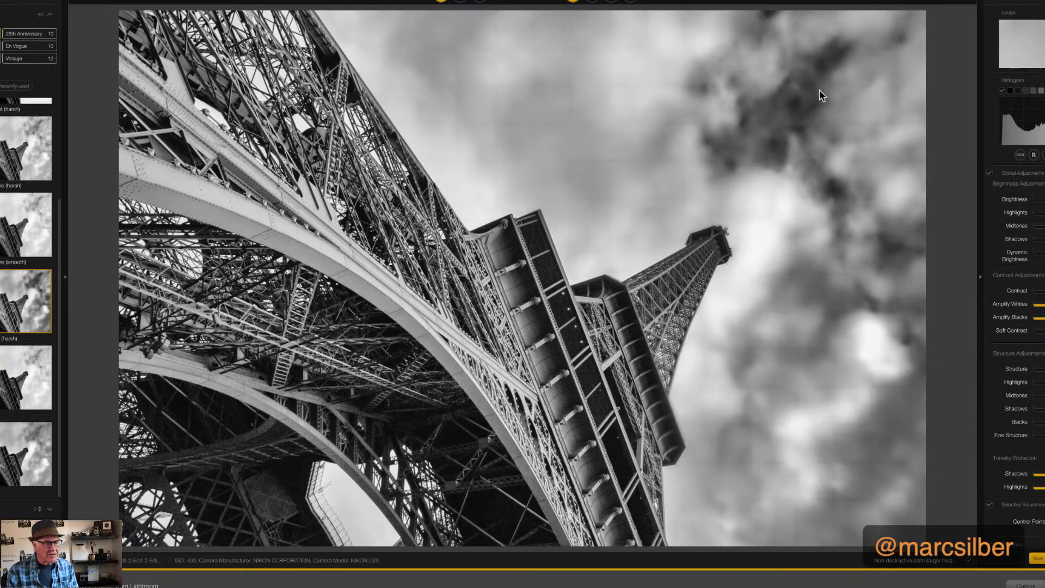
left_click(34, 460)
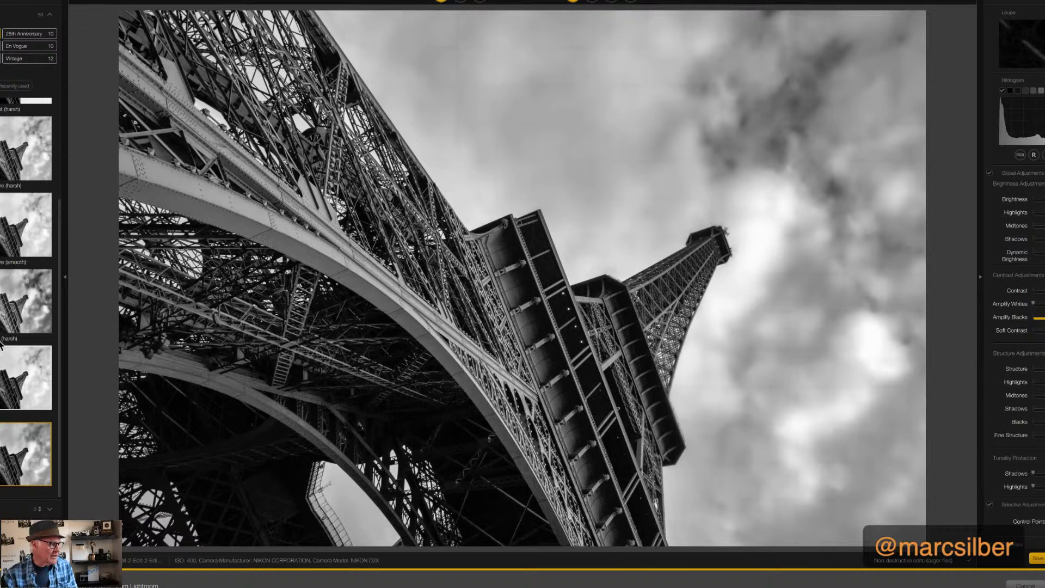
left_click(3, 317)
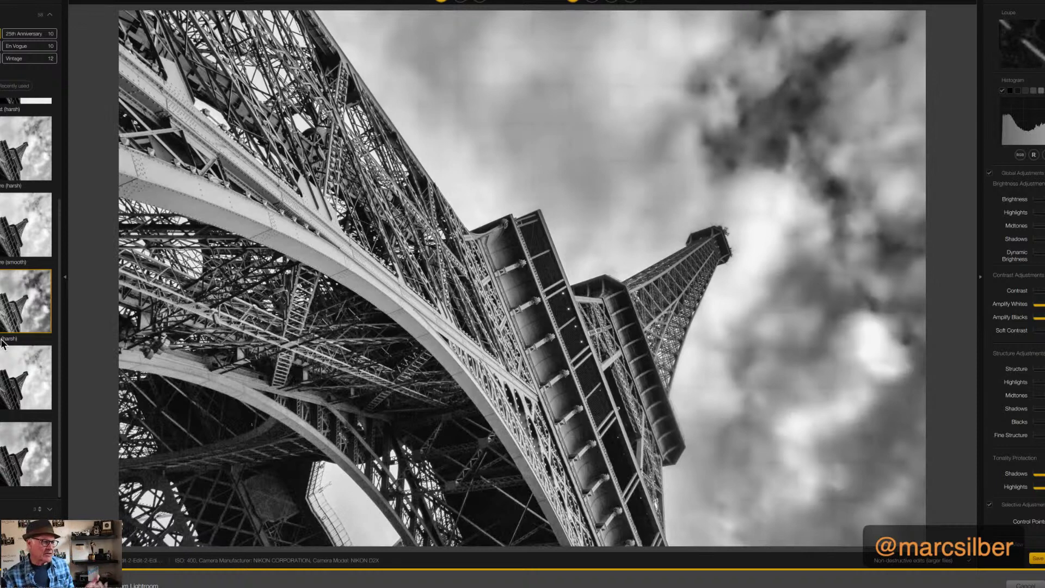
Hide the preset browser, compare the original and edited photo in the split and two-image views, and return to the single-image view.
left_click(65, 280)
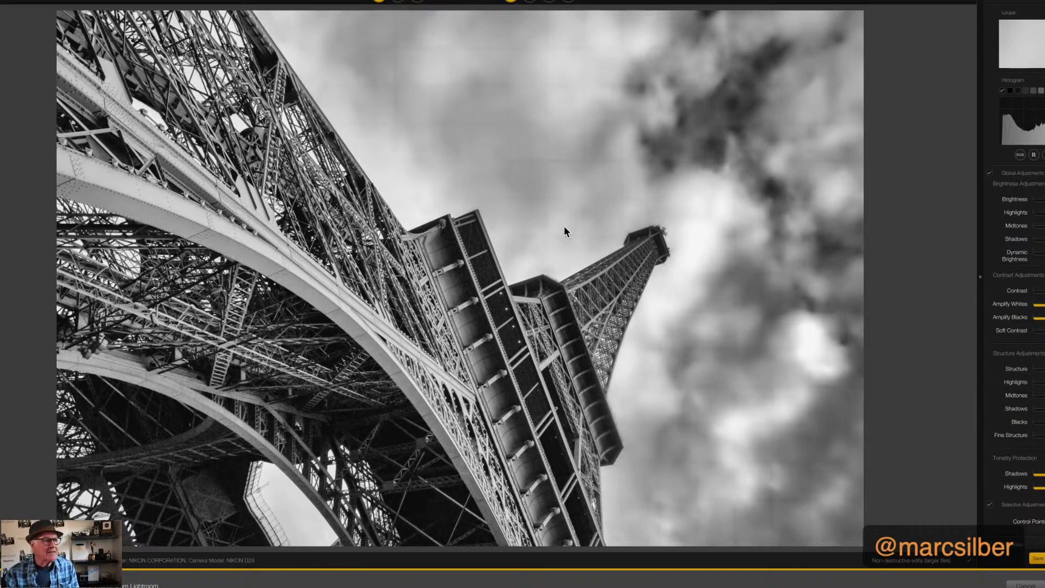
left_click(398, 1)
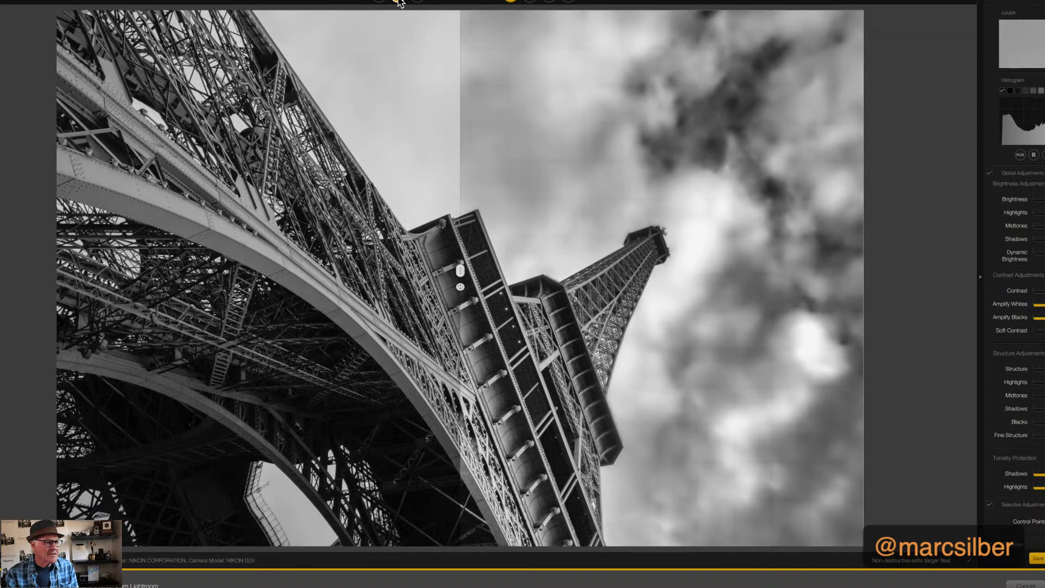
left_click(412, 2)
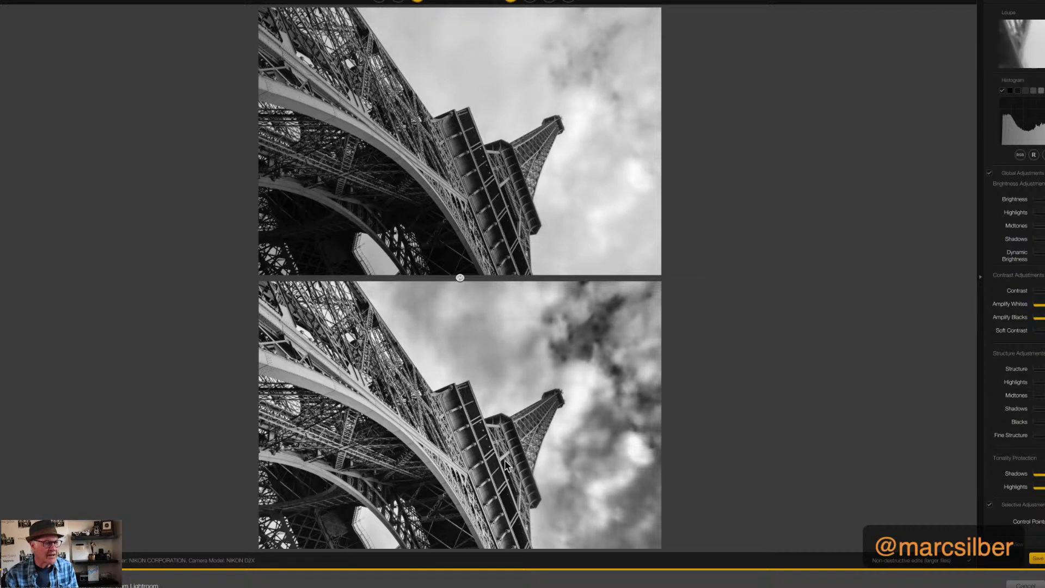
left_click(378, 2)
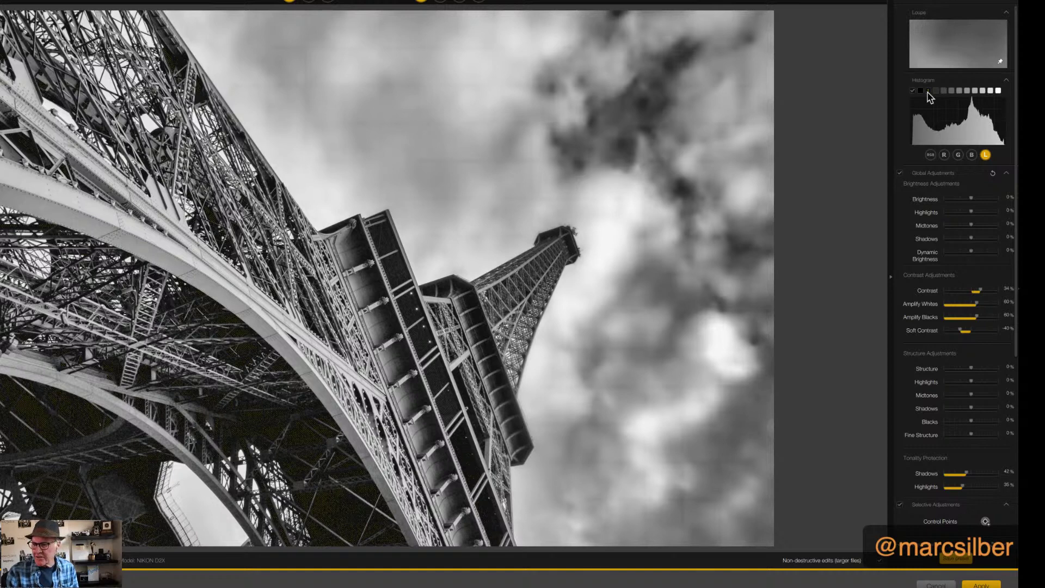
Compare the red, orange, yellow, green and blue color filters on the photo and apply the red one.
mouse_move(938, 97)
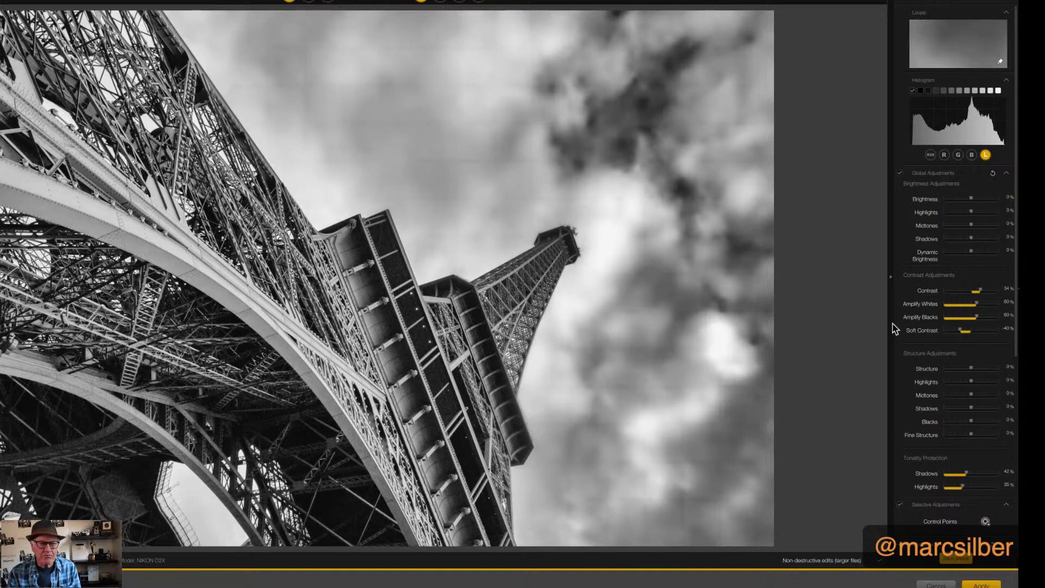
left_click_drag(1014, 345, 1022, 519)
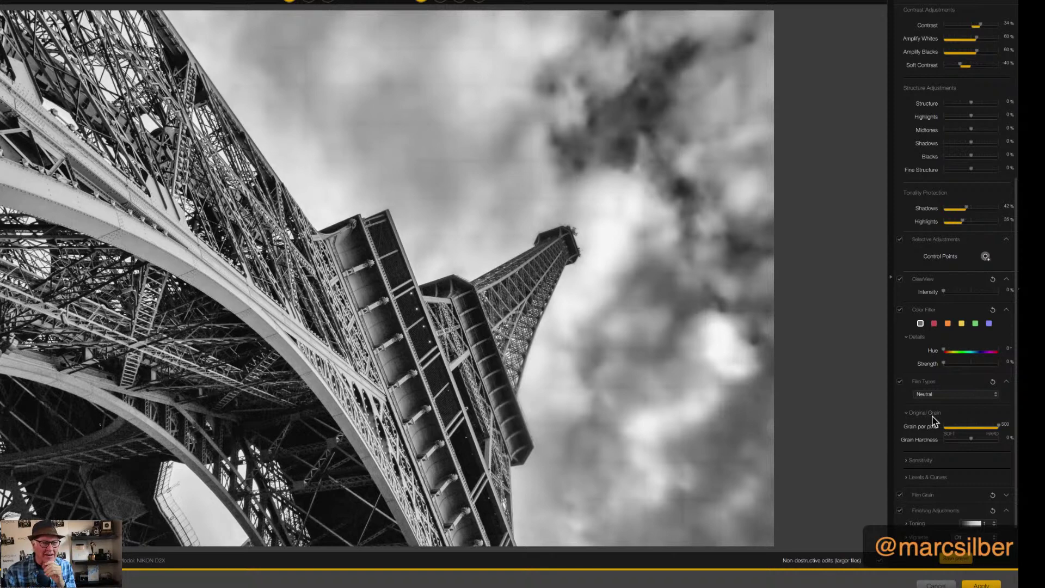
left_click(934, 324)
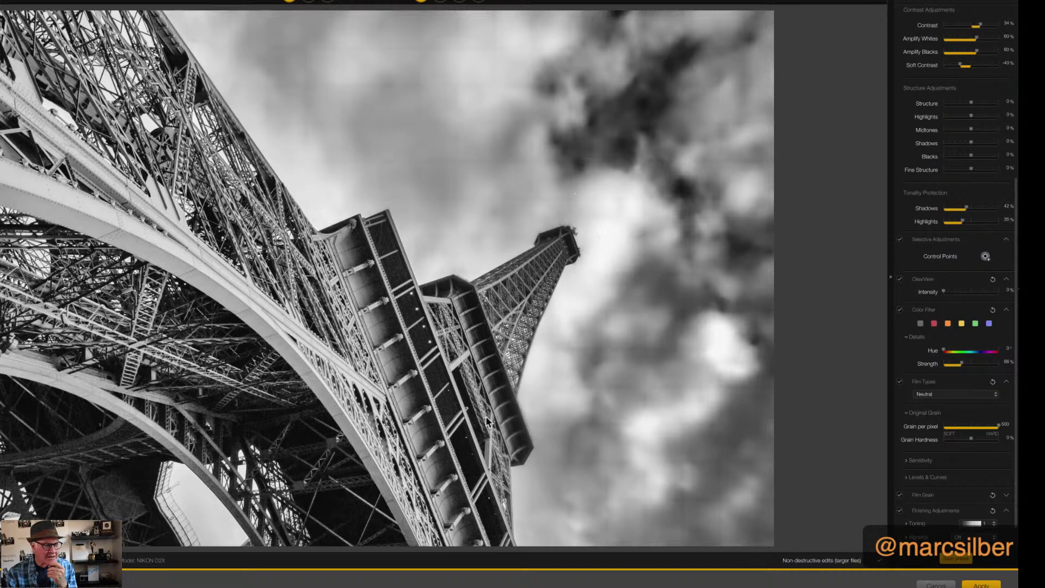
left_click(947, 325)
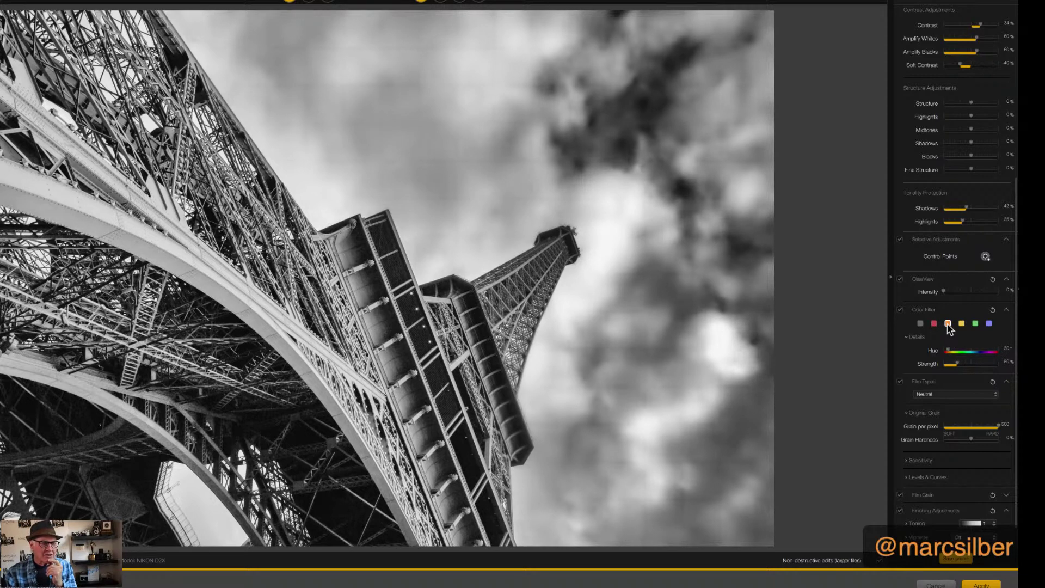
left_click(961, 325)
left_click(975, 325)
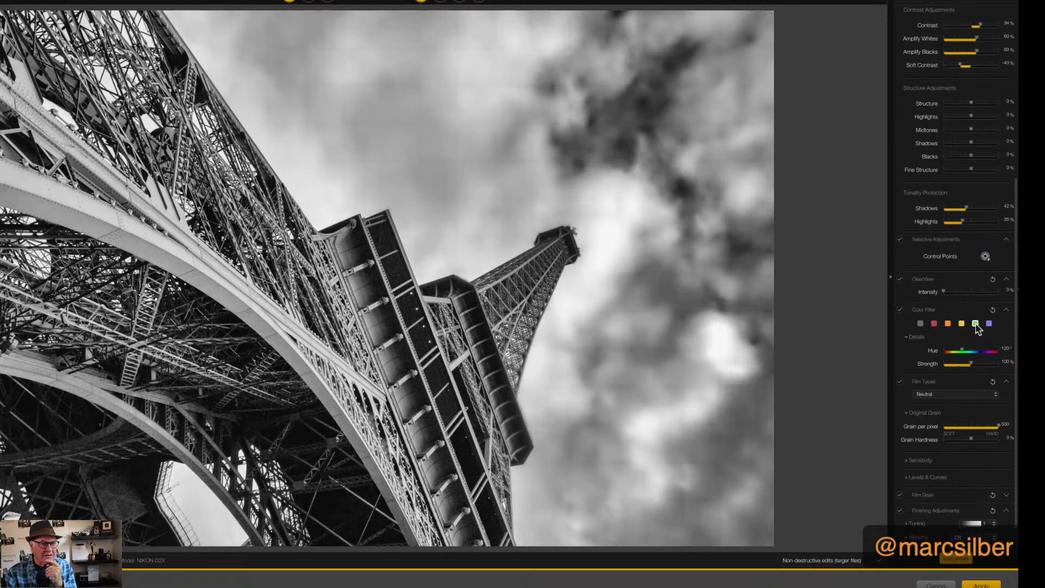
left_click(989, 325)
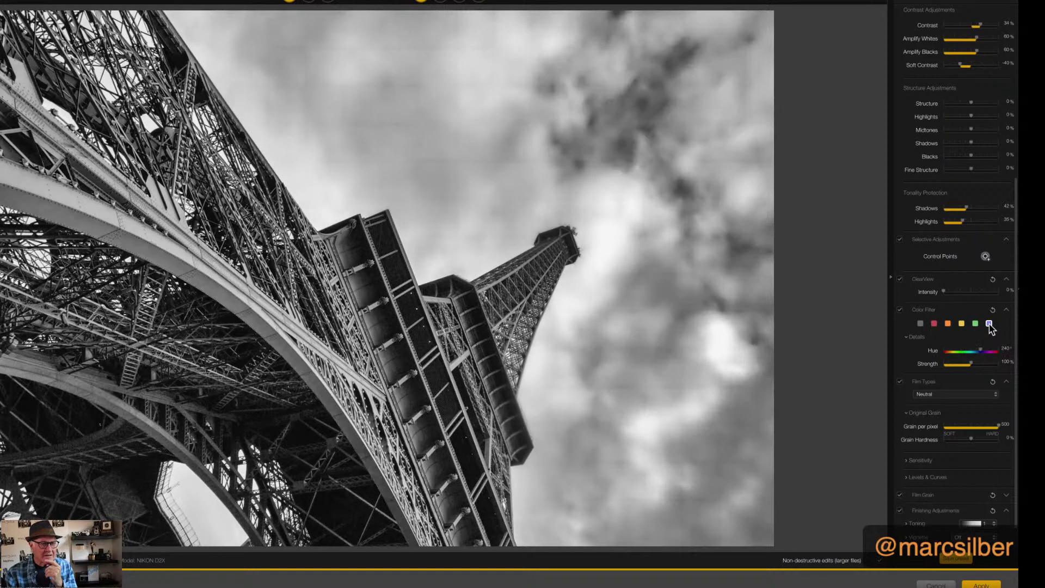
left_click(935, 326)
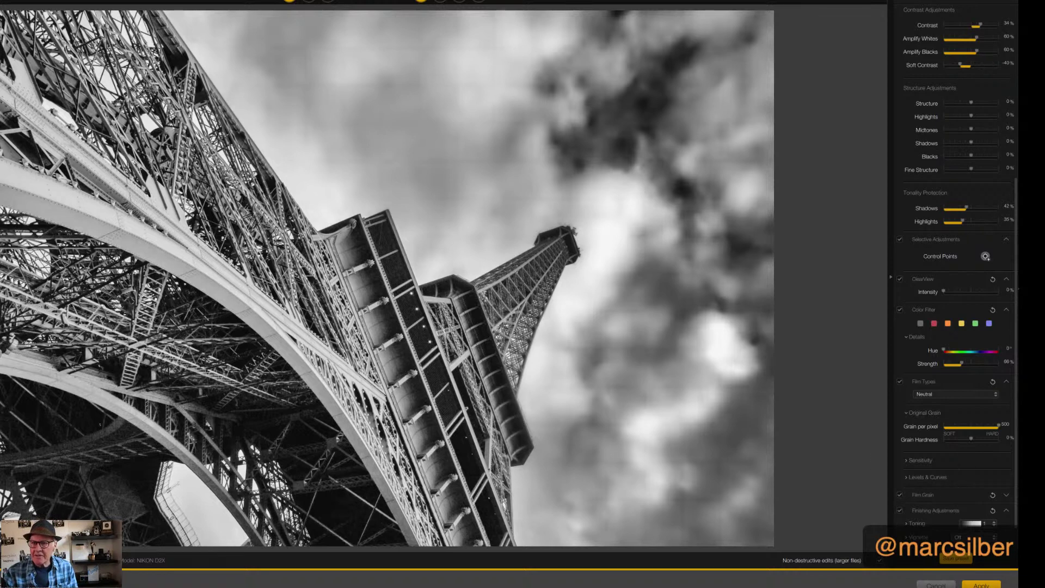
Try the Kodak ISO 32 Panatomic X, Ilford PAN F Plus 50 and Fomapan 100 Classic film types on the photo.
left_click(931, 395)
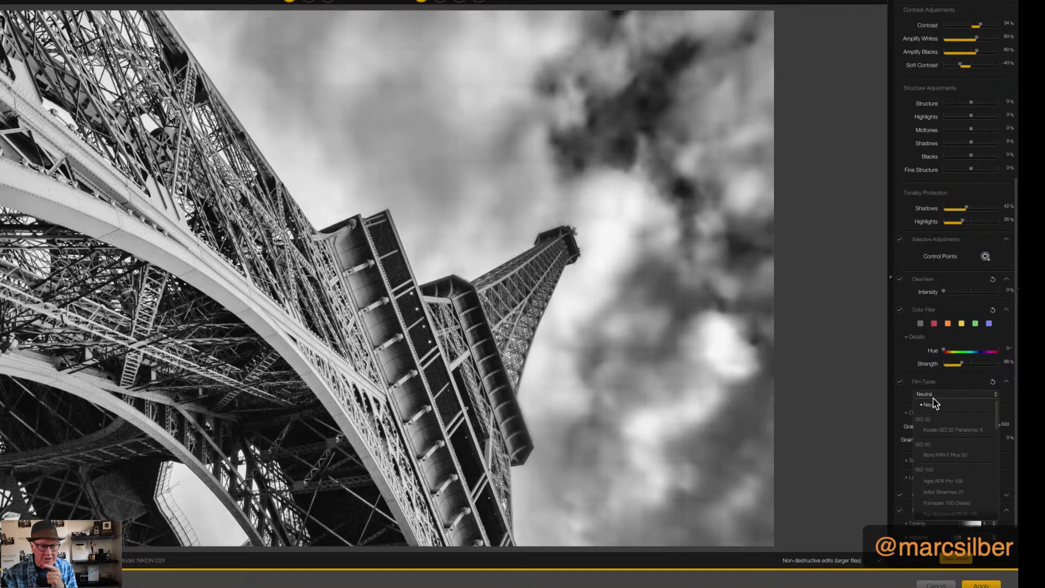
left_click(948, 431)
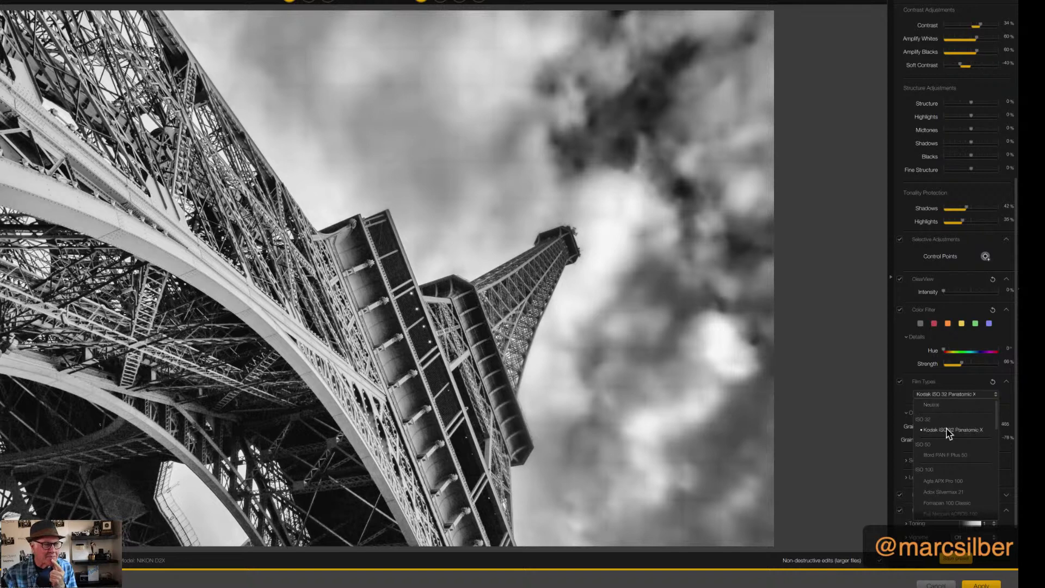
left_click(948, 430)
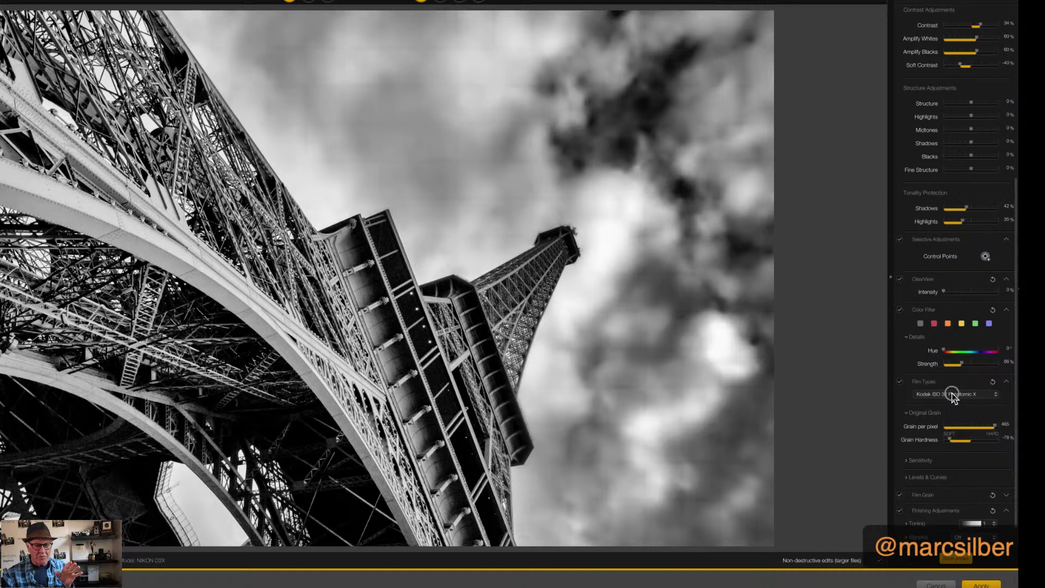
left_click(951, 395)
left_click(952, 441)
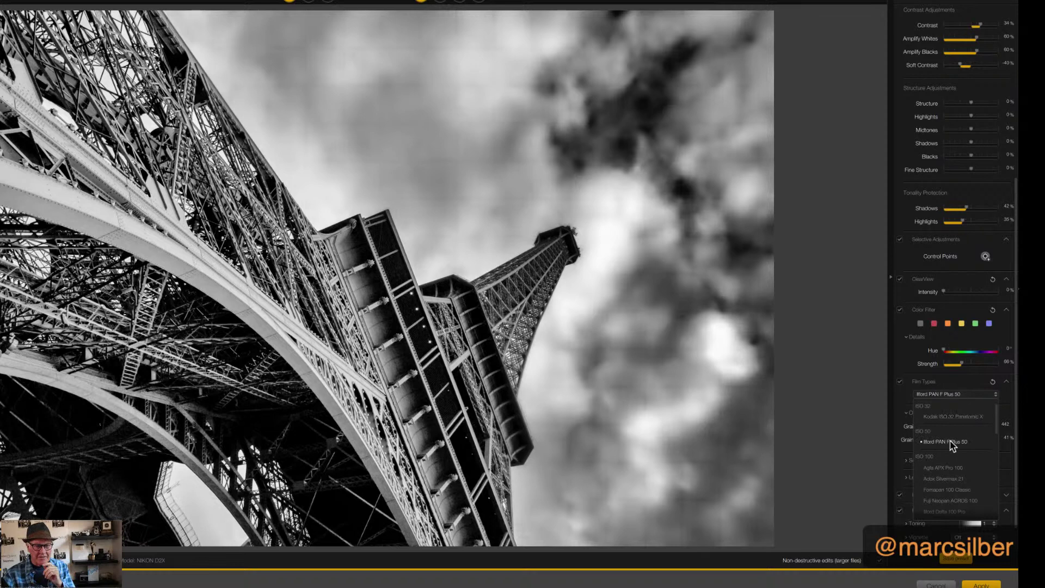
left_click(952, 443)
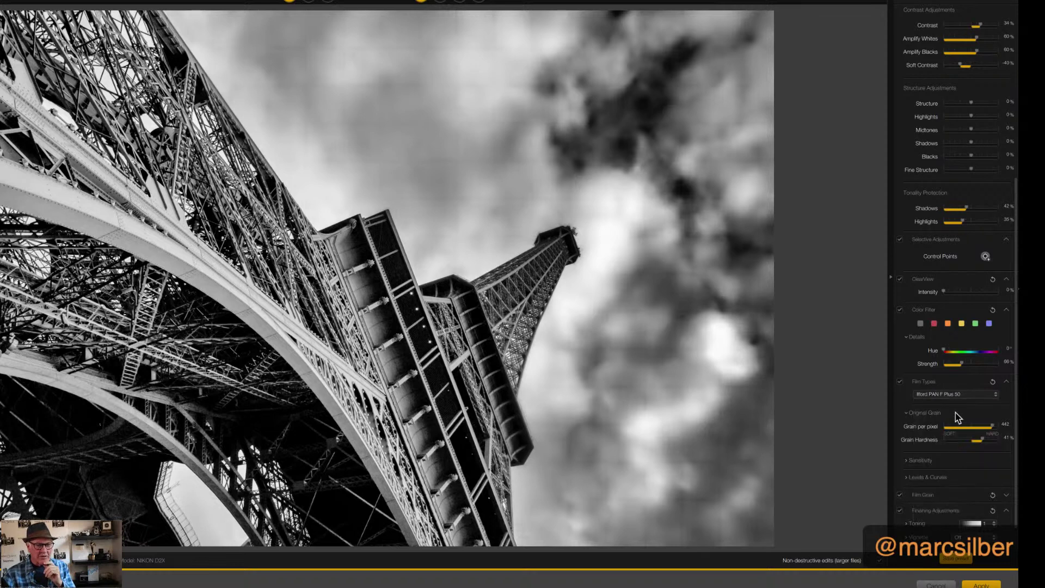
left_click(952, 395)
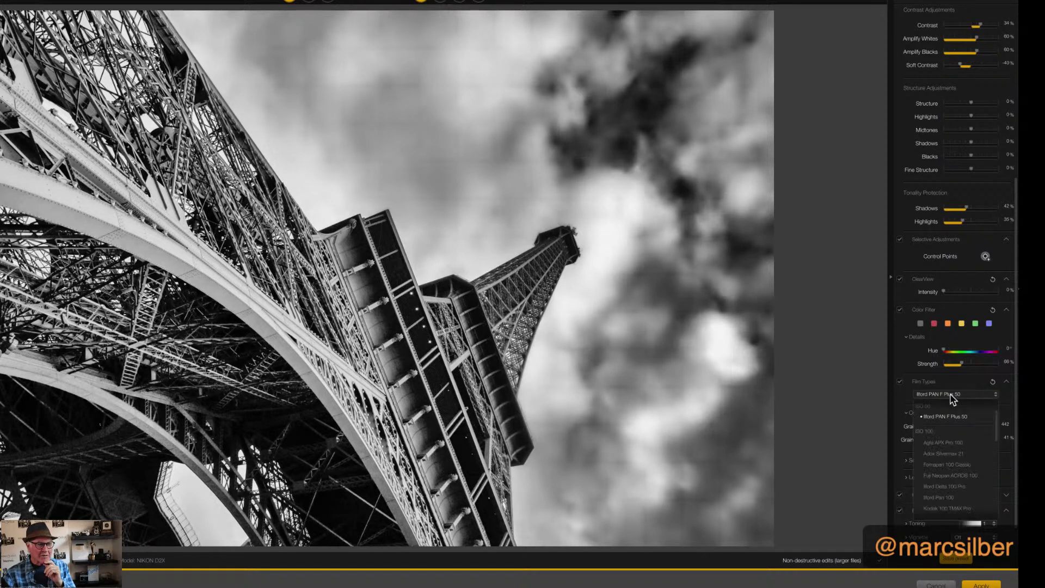
left_click(951, 464)
left_click(951, 466)
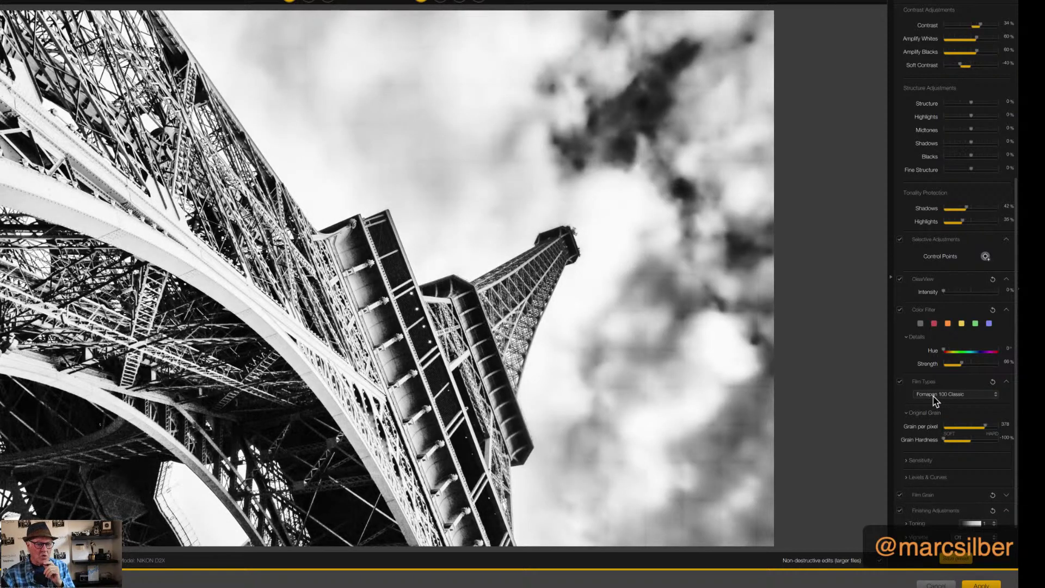
Preview the Fuji Neopan ACROS 100 film type and apply Kodak ISO 32 Panatomic X to the photo.
left_click(934, 395)
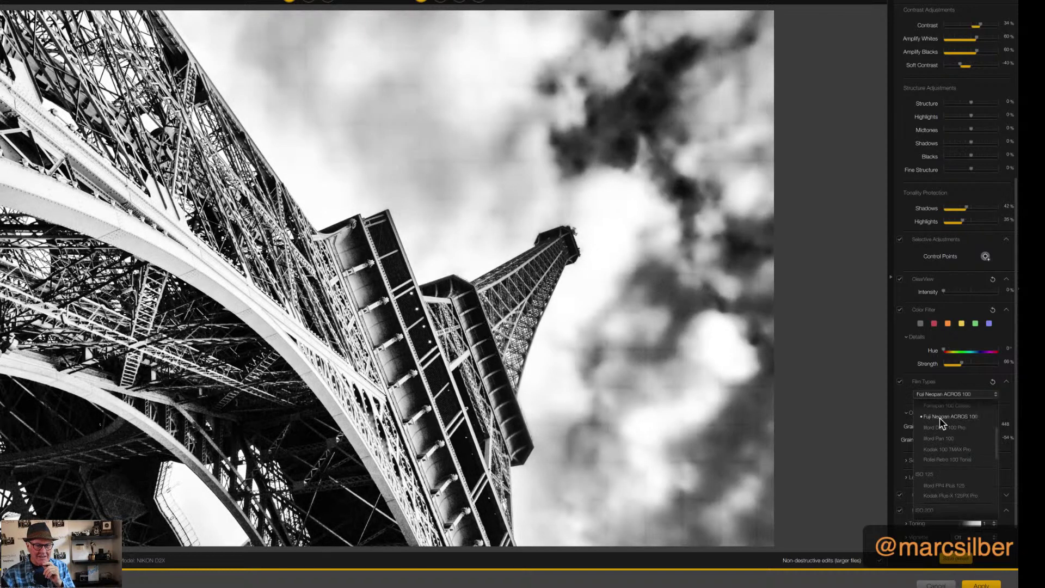
scroll(939, 417, "up", 5)
scroll(939, 418, "up", 2)
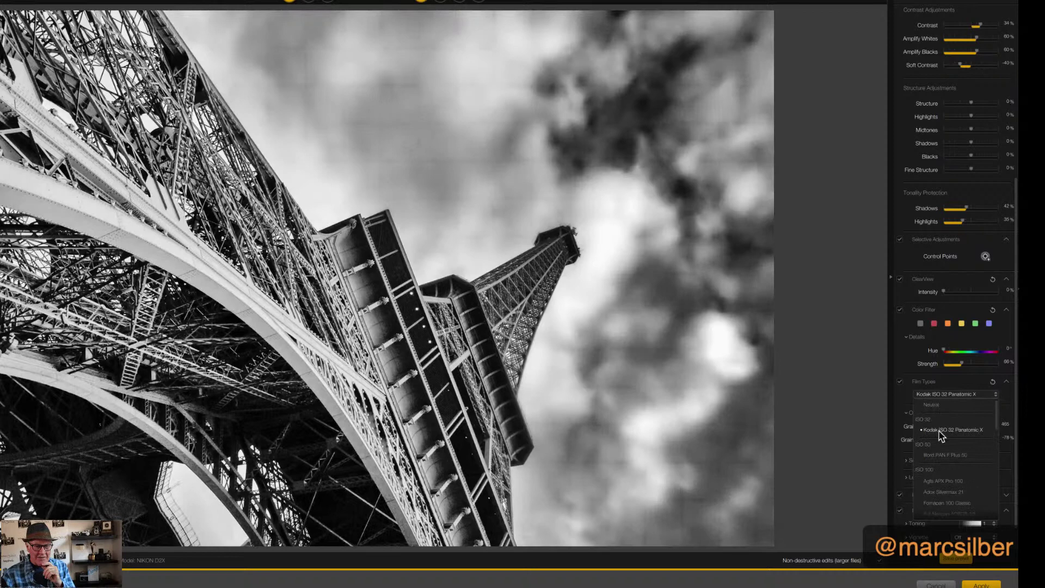
left_click(940, 430)
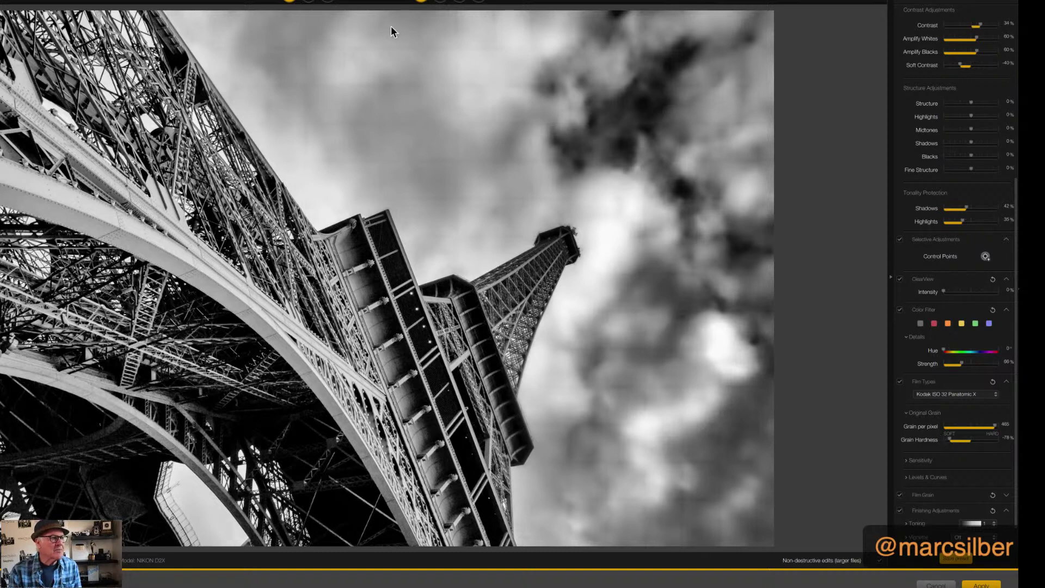
Compare the film-type result with the original in the two-image and split views, and return to the single-image view.
left_click(329, 2)
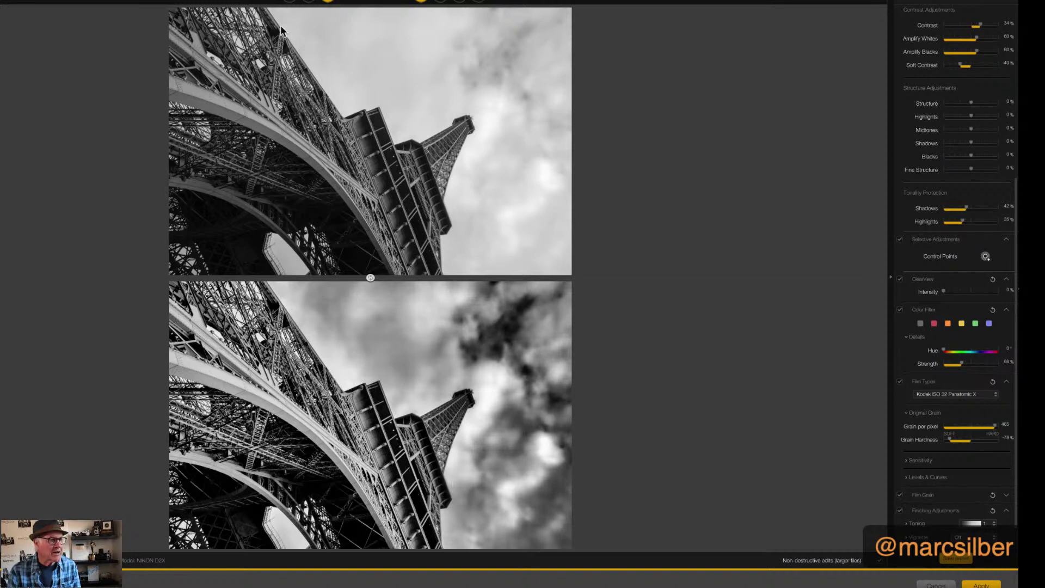
left_click(309, 2)
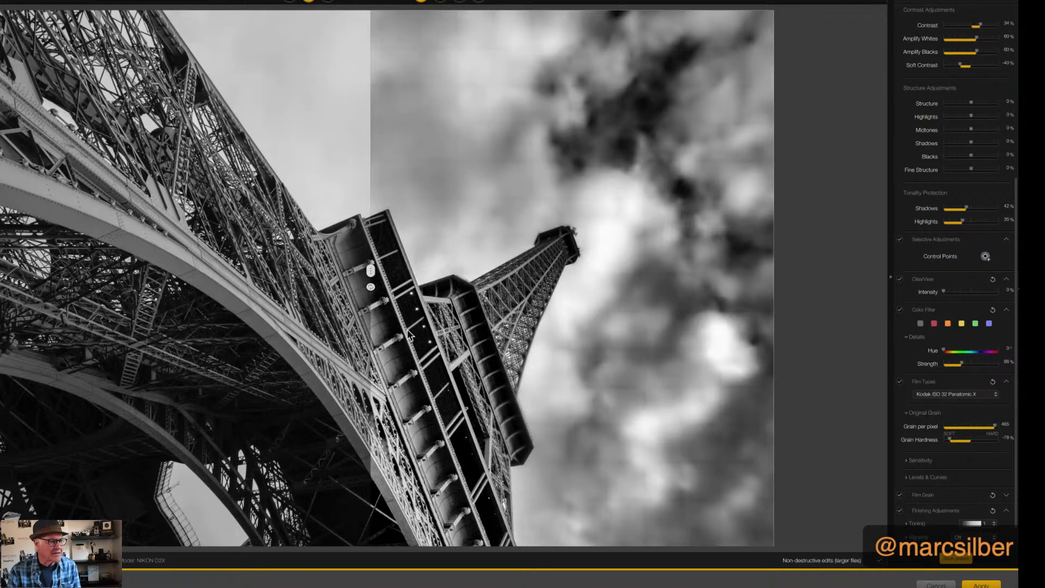
left_click(290, 2)
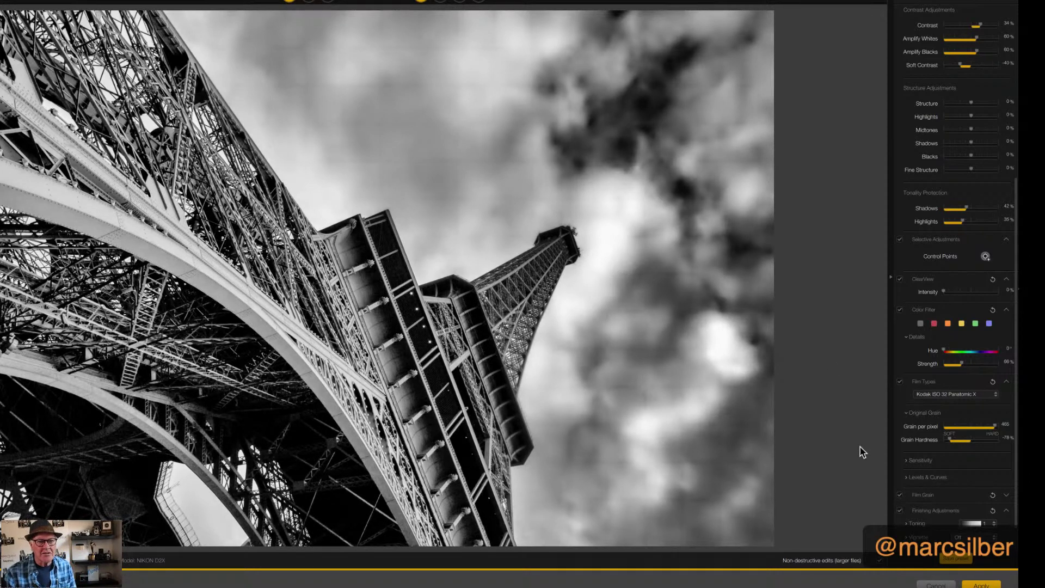
Add a control point on the tower's large arch and move it up to the girders at the photo's left edge.
scroll(958, 337, "up", 5)
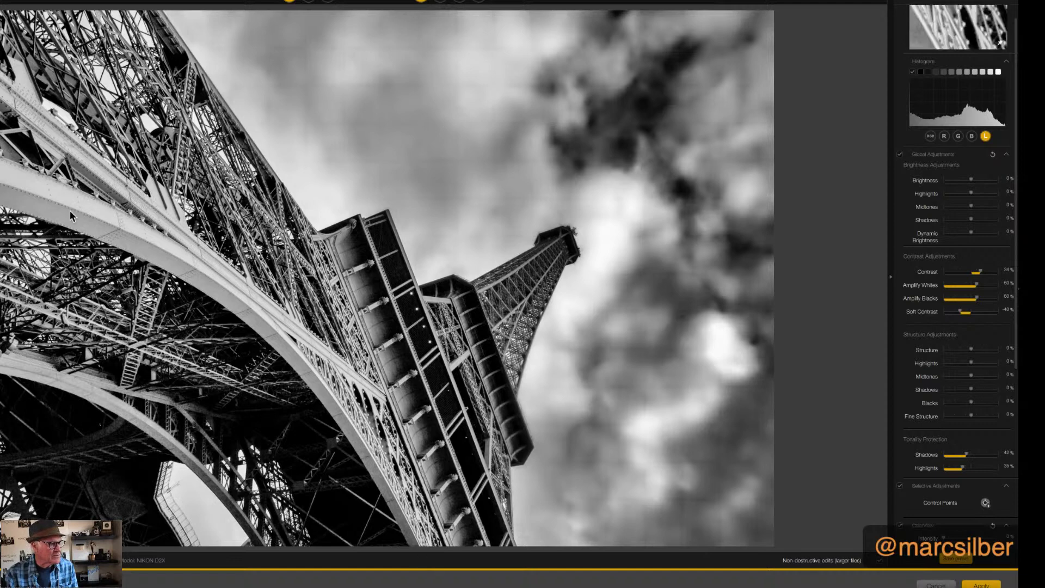
left_click(985, 504)
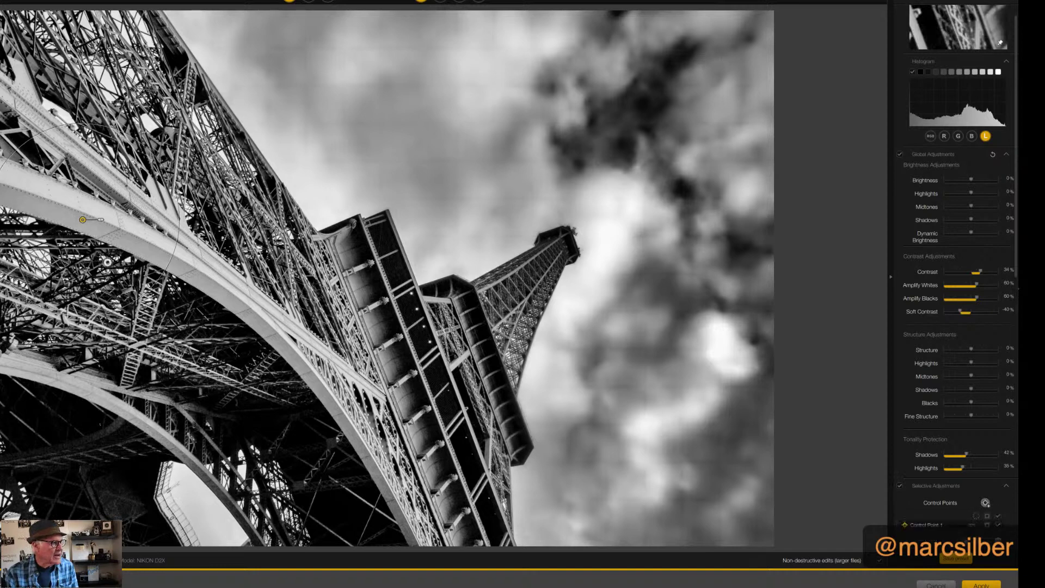
left_click(79, 213)
left_click_drag(79, 212, 5, 144)
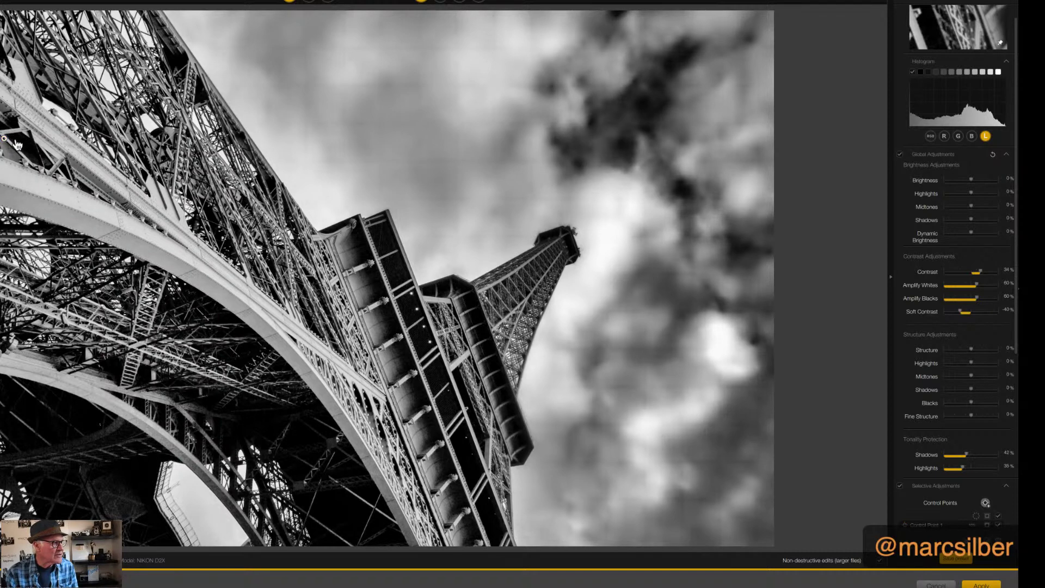
left_click(4, 143)
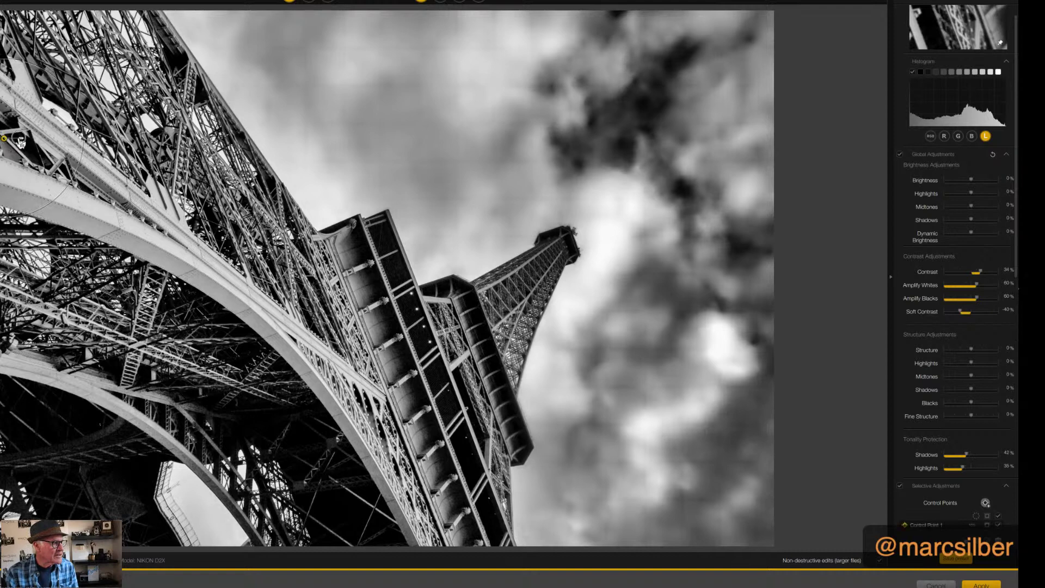
left_click(19, 145)
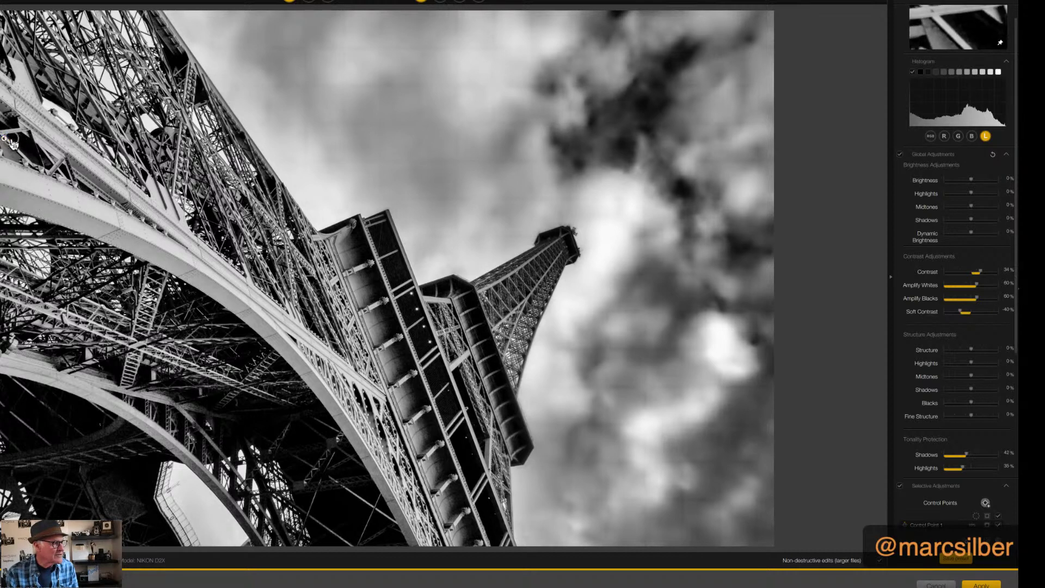
left_click(8, 140)
left_click_drag(24, 138, 29, 140)
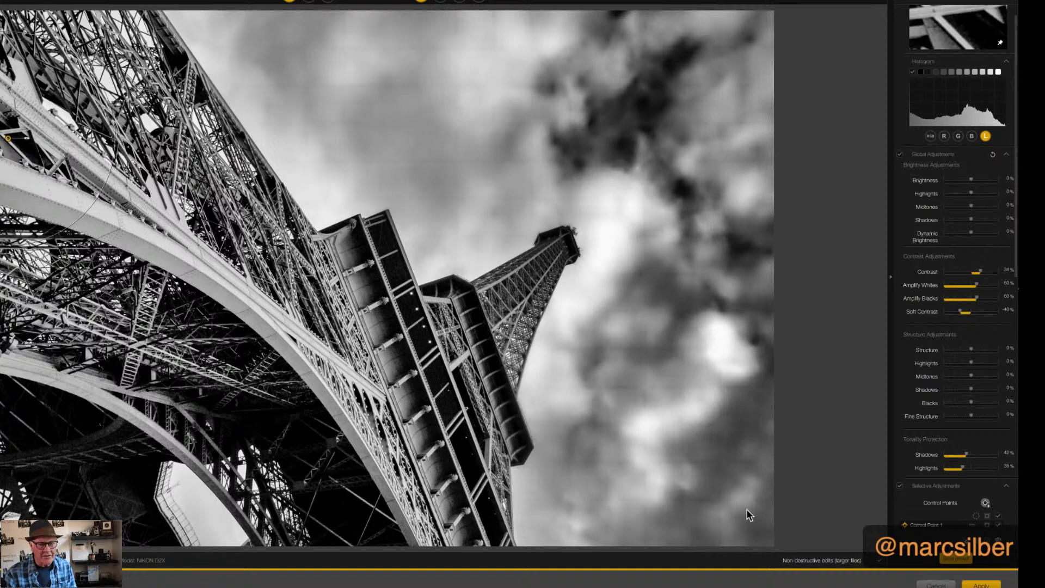
Try stronger Amplify Whites values on the control point and set the adjustment back to 0%.
scroll(971, 486, "down", 5)
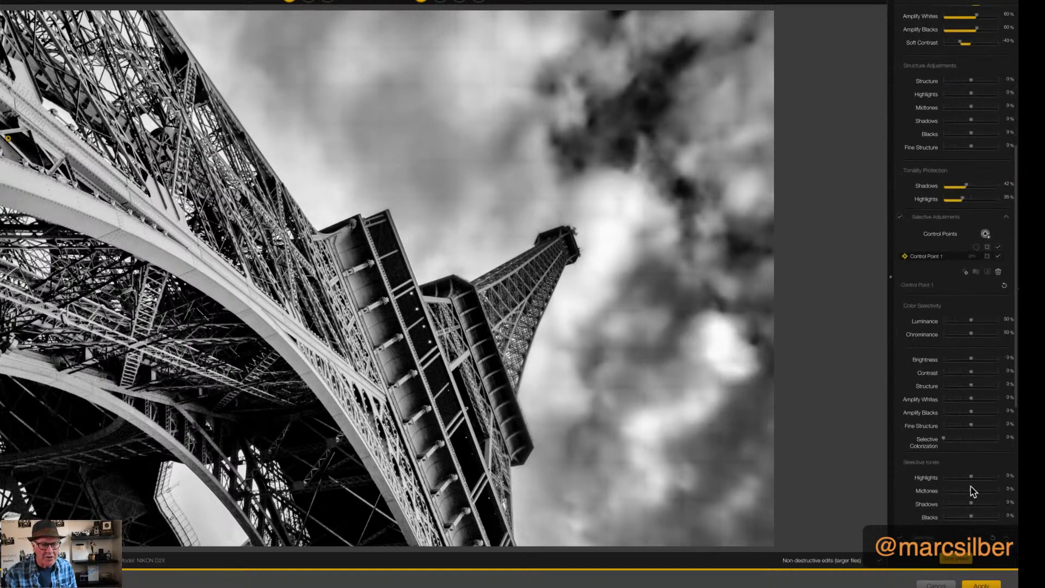
scroll(970, 490, "up", 2)
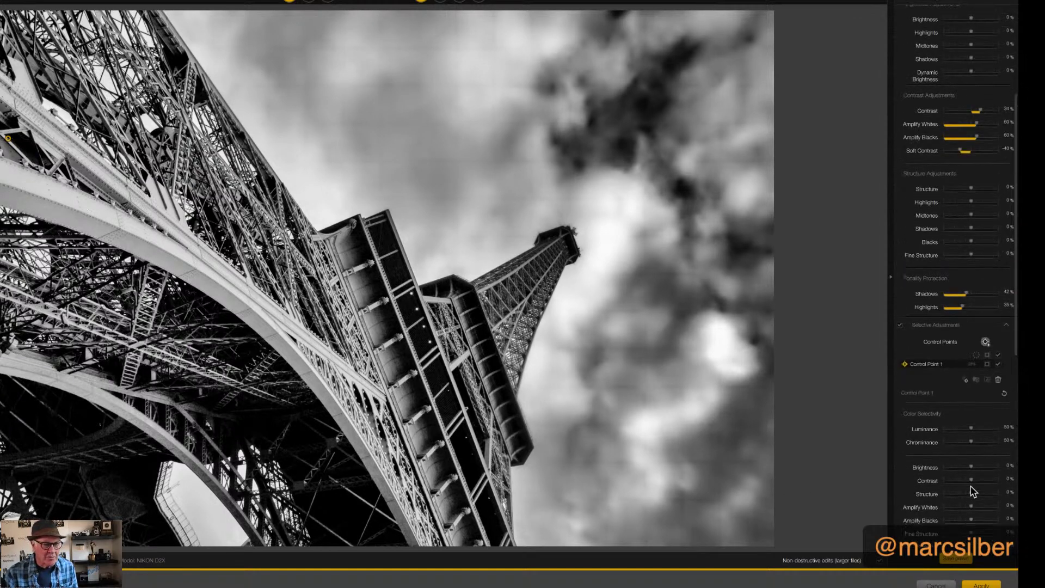
scroll(970, 488, "down", 2)
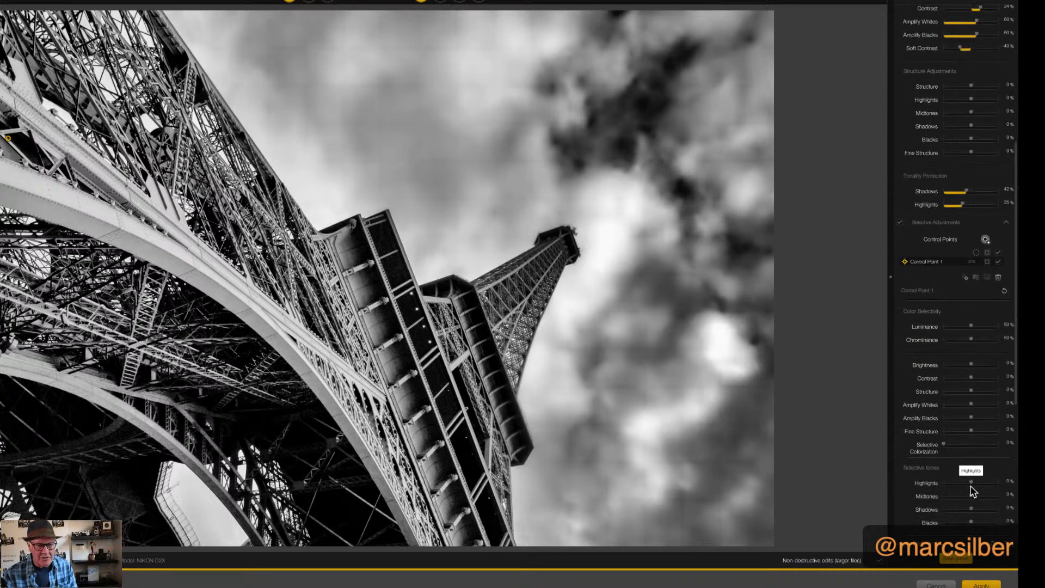
scroll(973, 491, "down", 1)
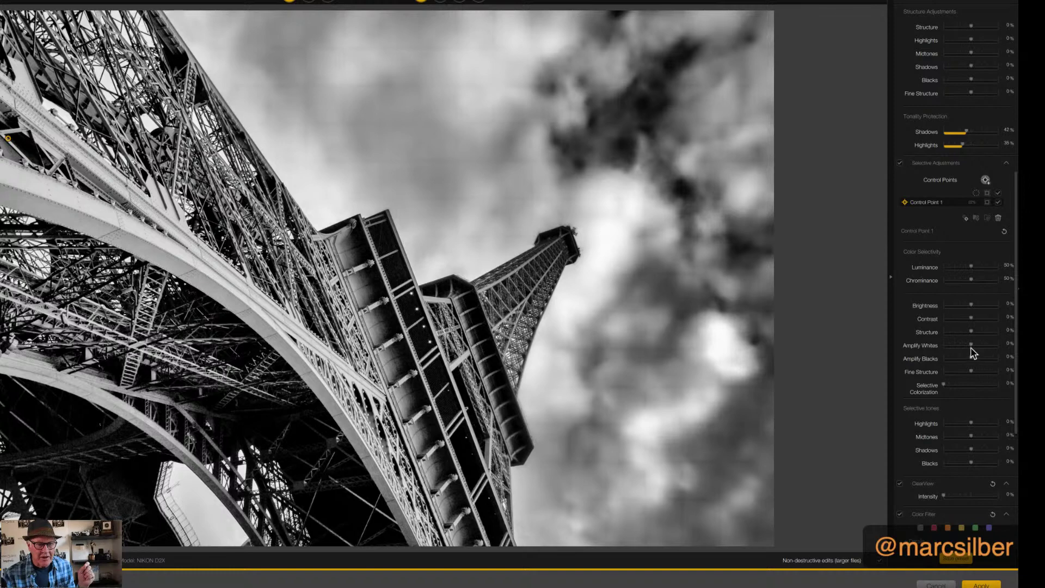
mouse_move(971, 347)
left_mouse_down()
mouse_move(956, 348)
mouse_move(987, 348)
left_mouse_up()
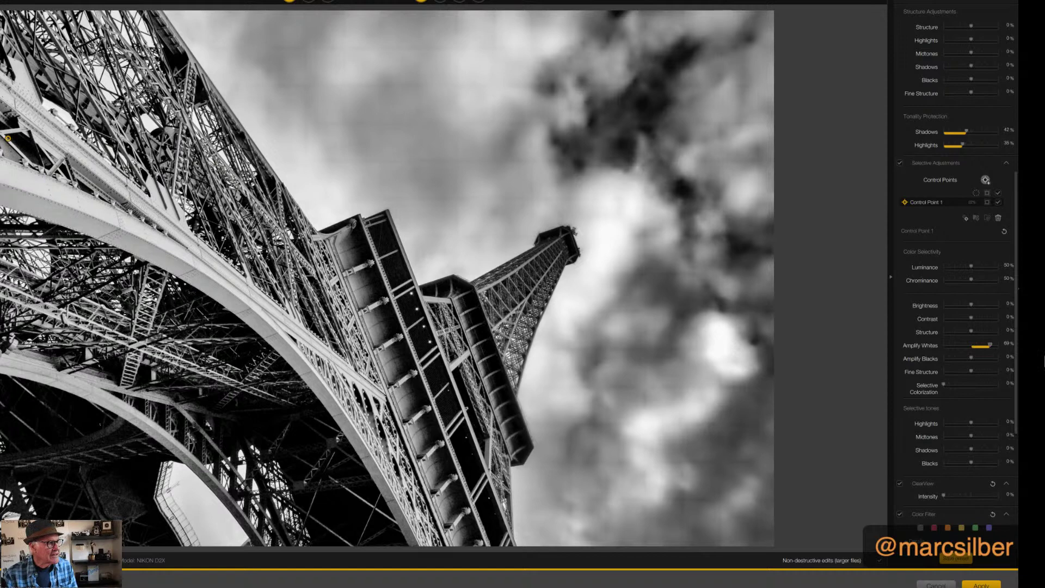
left_click(989, 345)
left_click(974, 346)
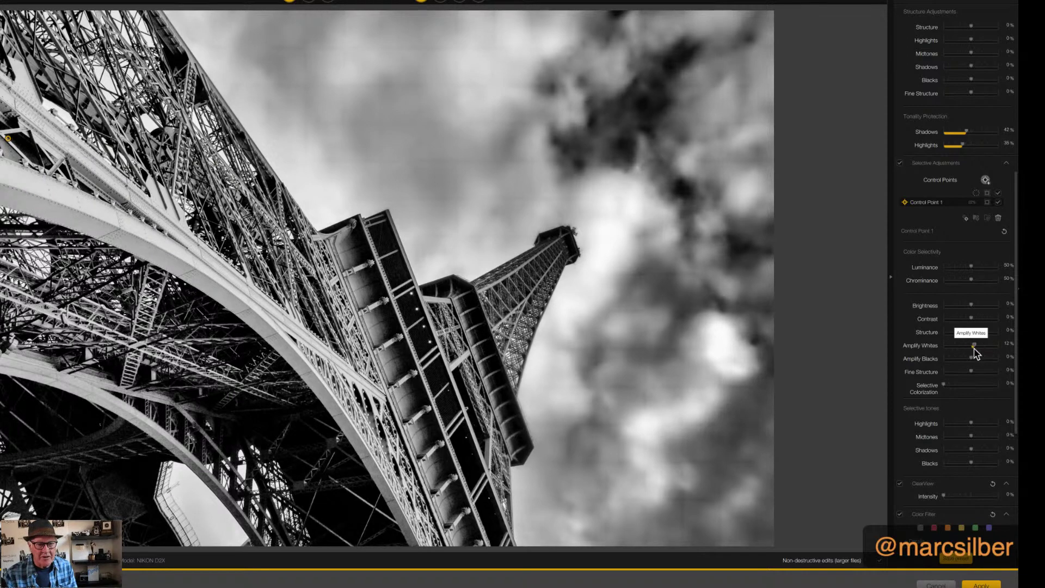
left_click_drag(974, 346, 970, 347)
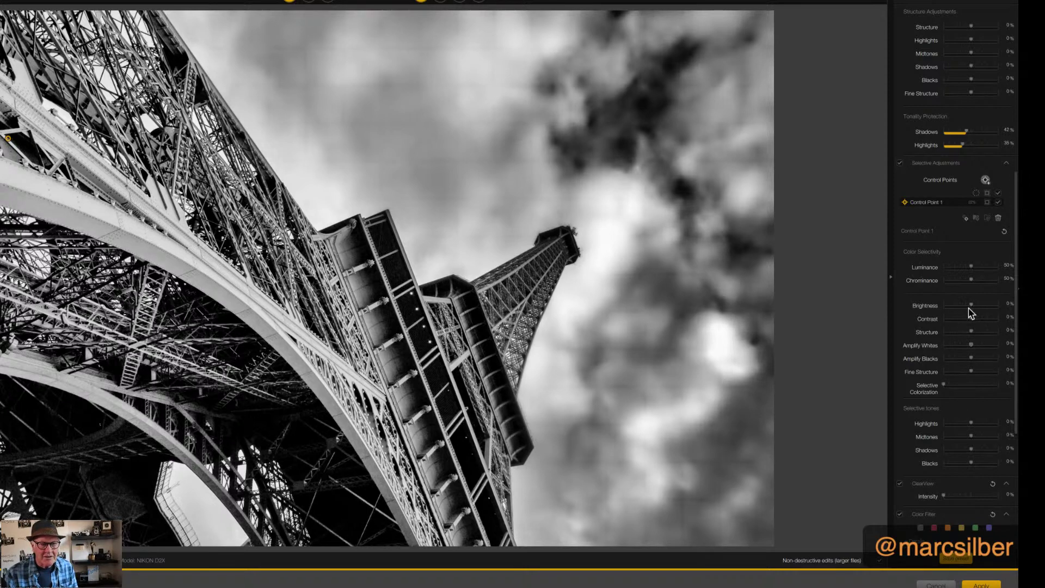
Darken the area around the control point, testing Brightness at -100% and -79% and settling on -60%.
left_click_drag(970, 305, 943, 305)
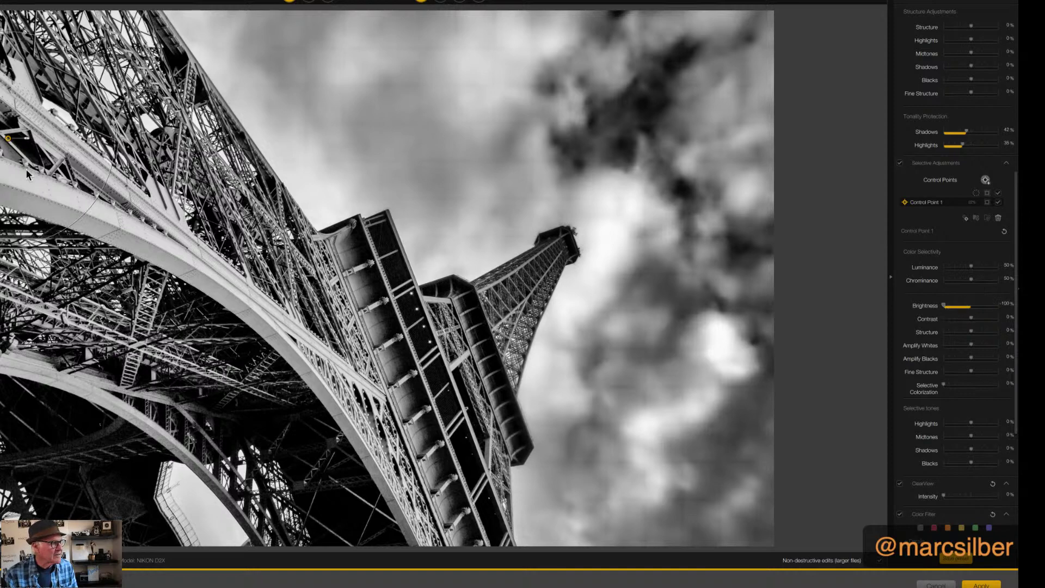
mouse_move(5, 146)
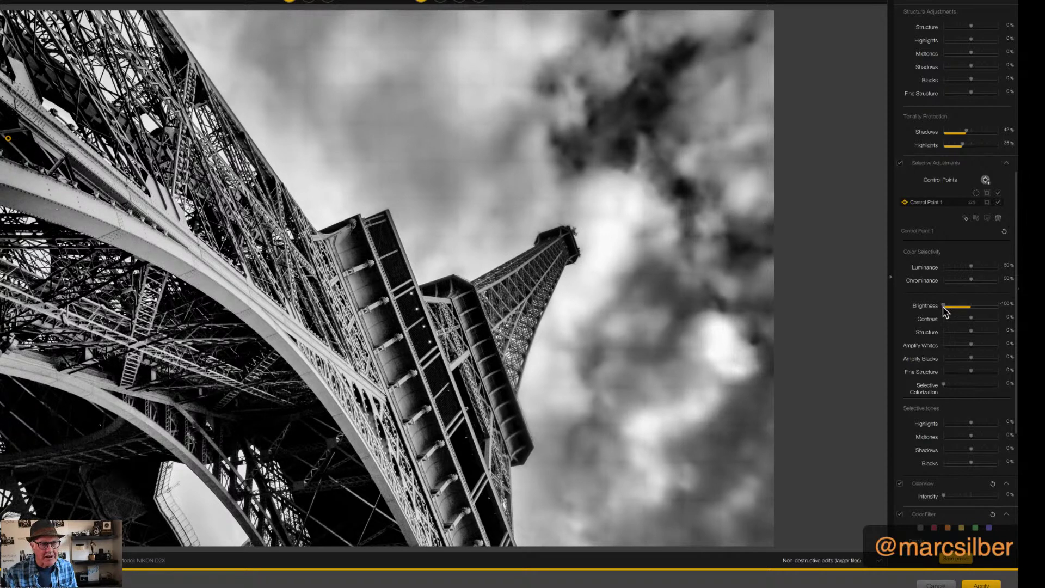
left_click_drag(943, 306, 952, 308)
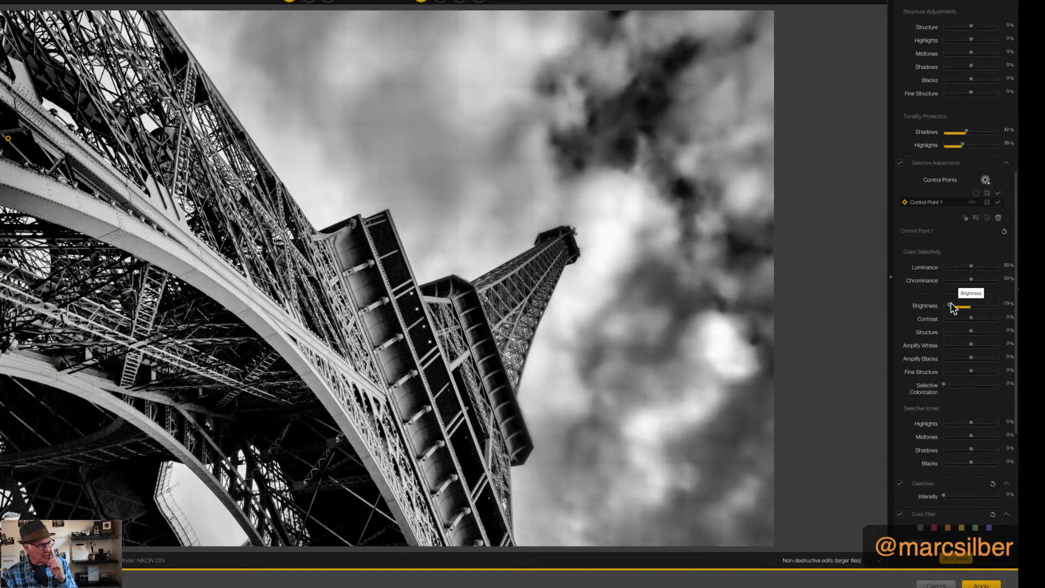
left_click_drag(952, 308, 958, 313)
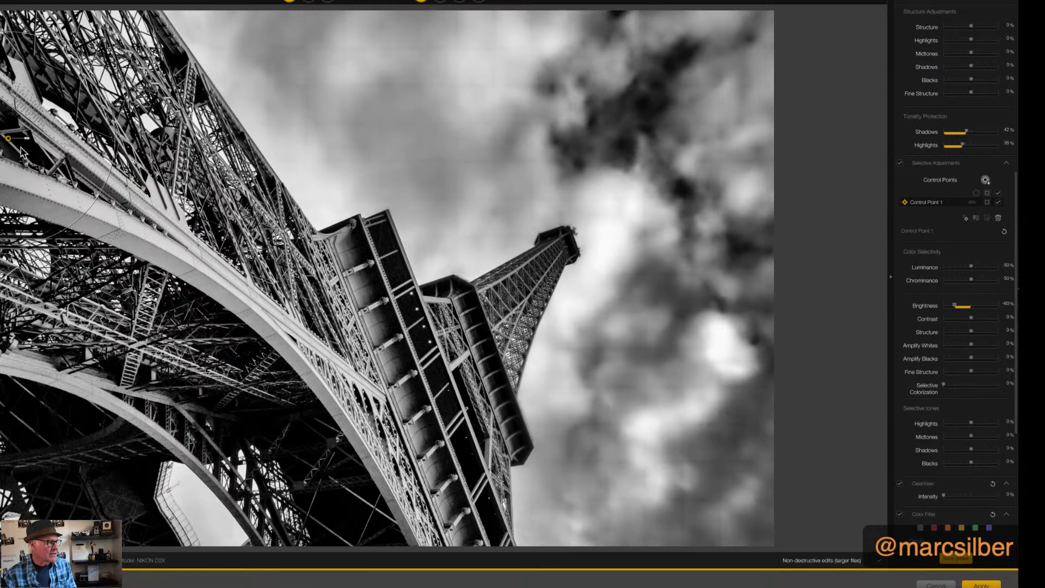
Place three copies of the control point down along the large arch, and set the third point's Brightness to 21%.
left_click_drag(9, 138, 144, 219)
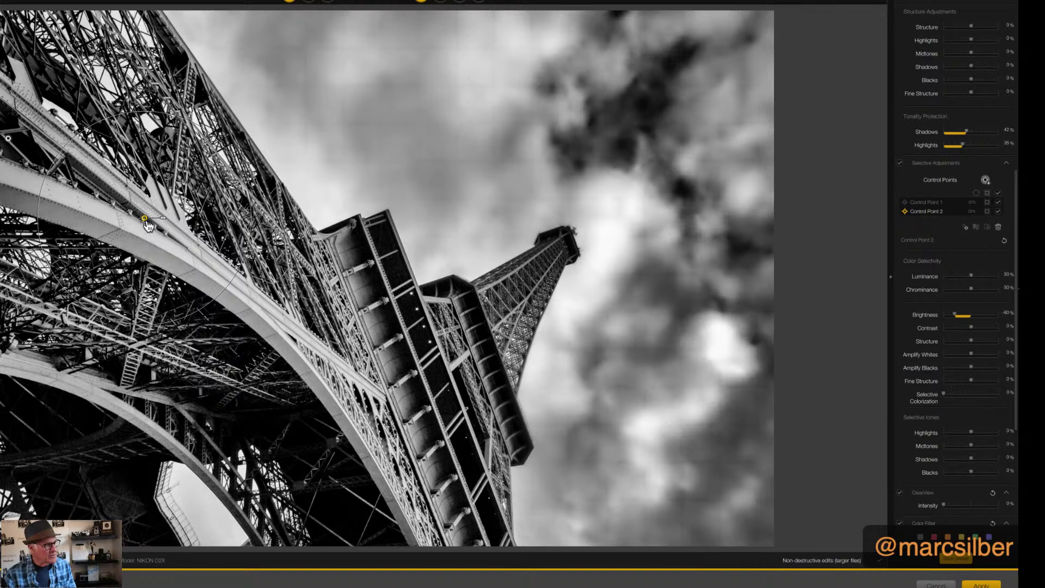
left_click_drag(146, 224, 275, 321)
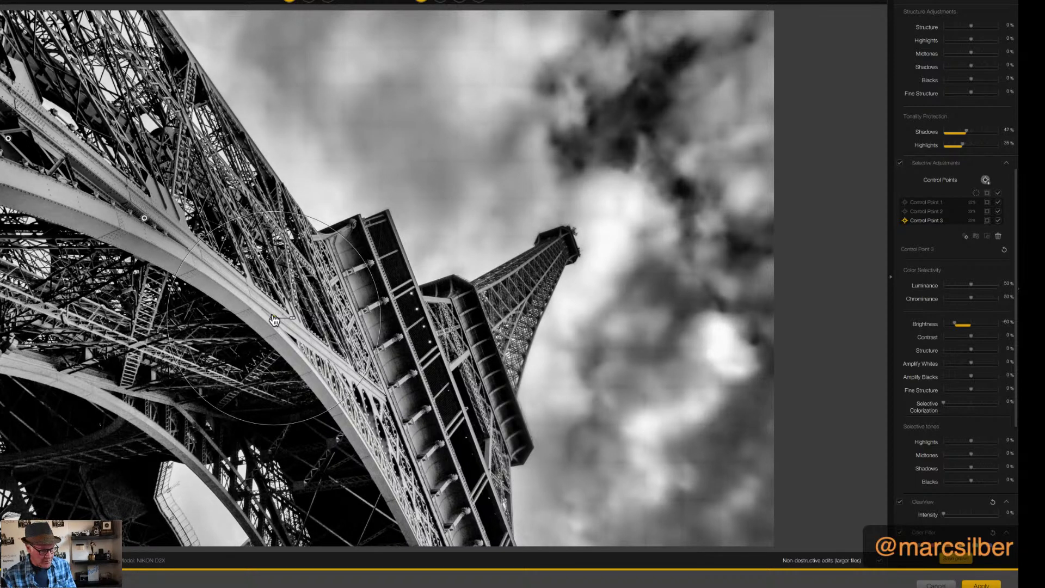
left_click_drag(273, 317, 371, 453)
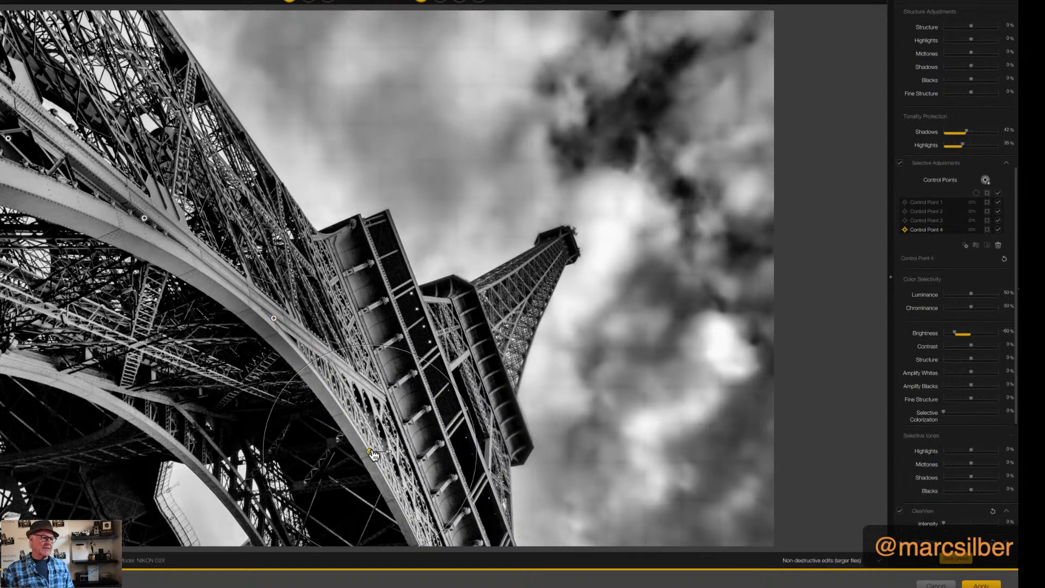
left_click(273, 318)
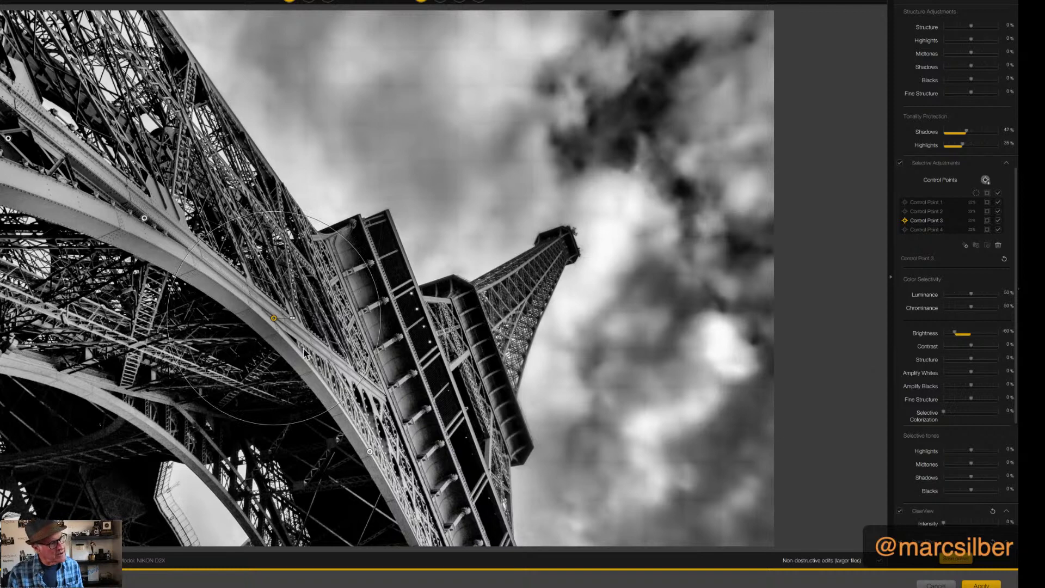
left_click_drag(954, 335, 978, 340)
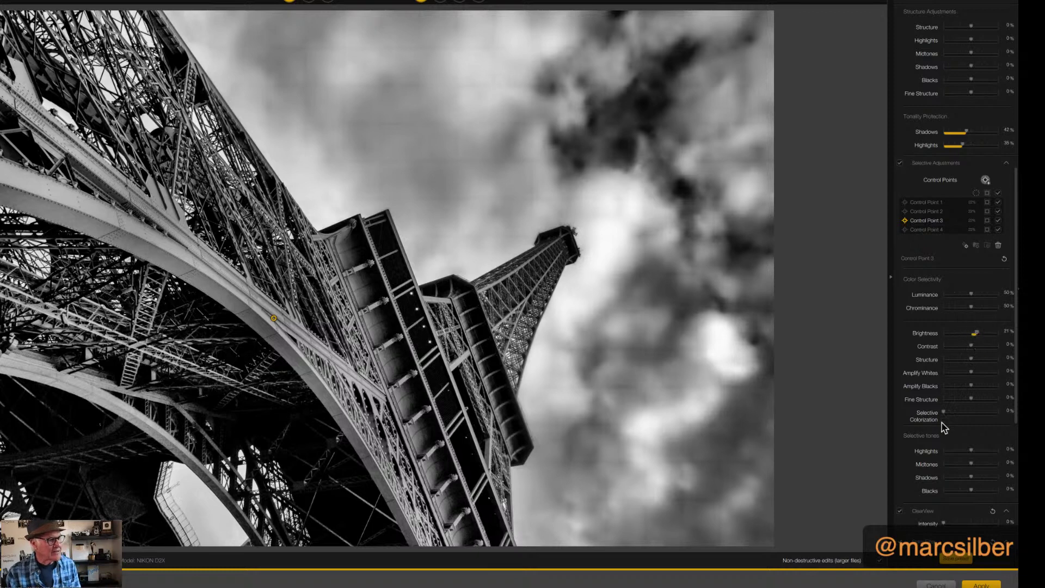
Copy the third control point into the bright opening below the lower arch, and darken the second and third points' Brightness to about -48% and -24%.
mouse_move(274, 317)
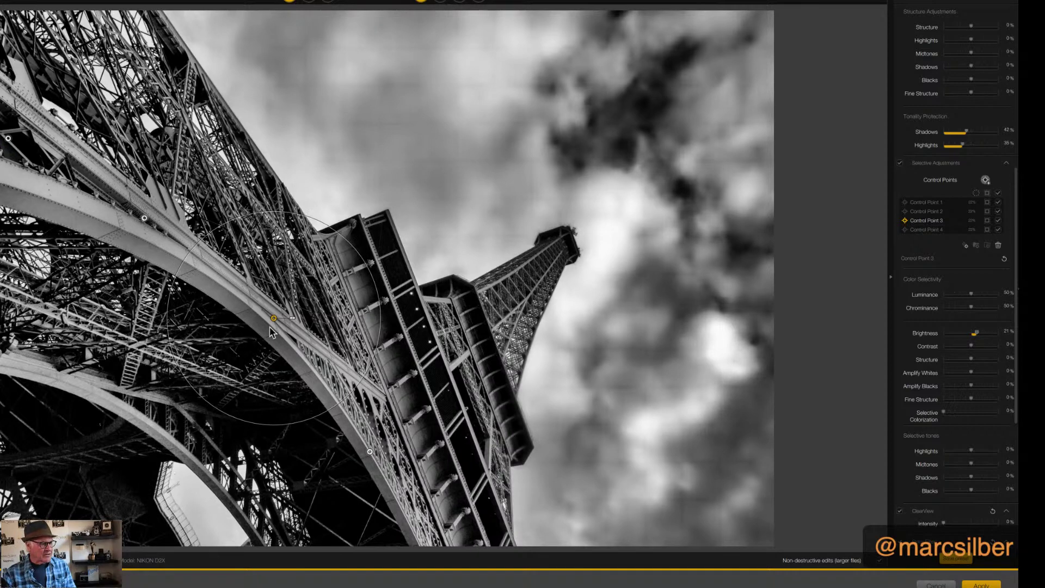
left_click_drag(274, 322, 191, 508)
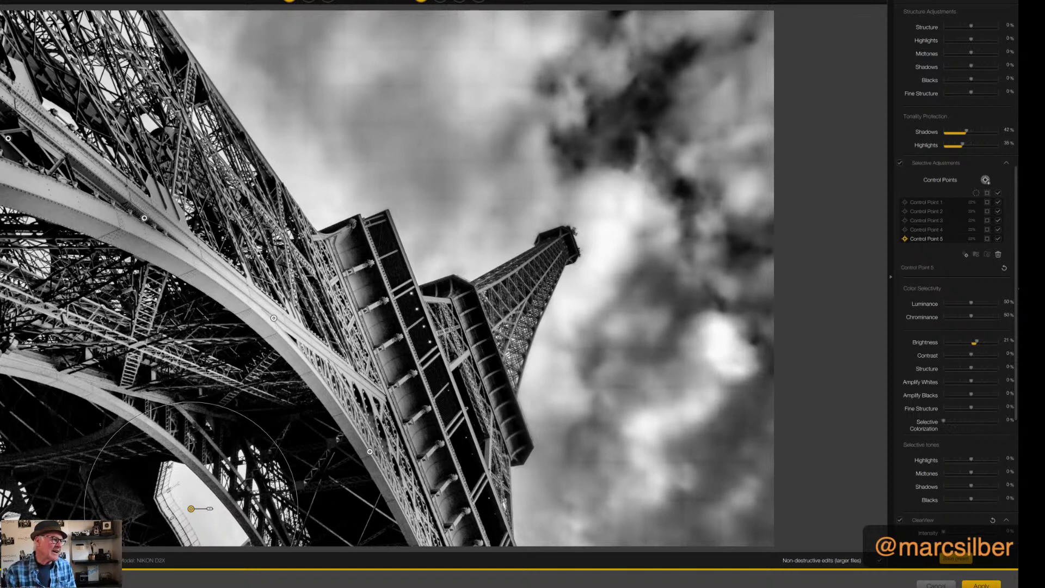
left_click(144, 217)
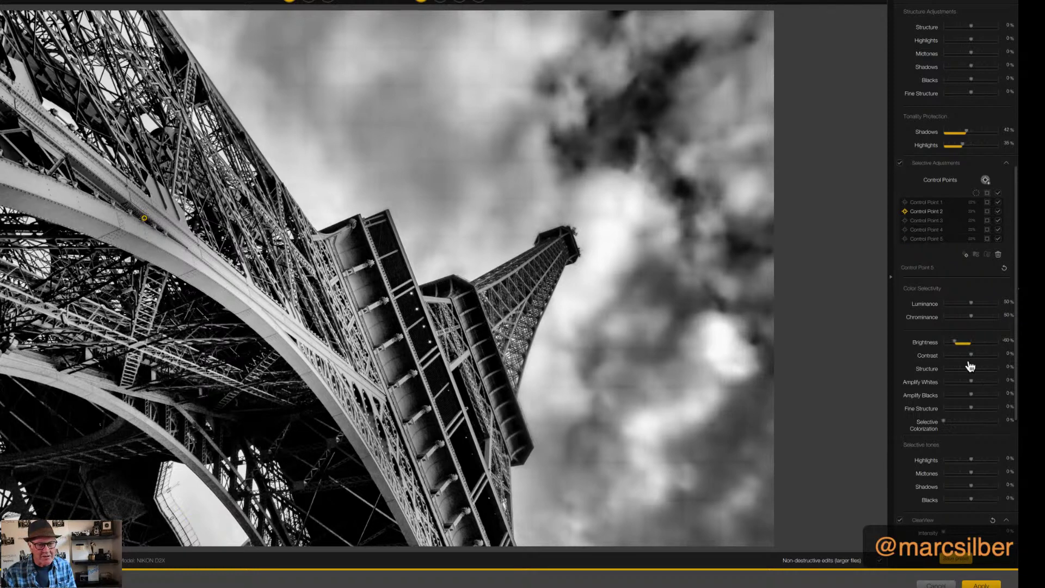
left_click_drag(953, 343, 959, 344)
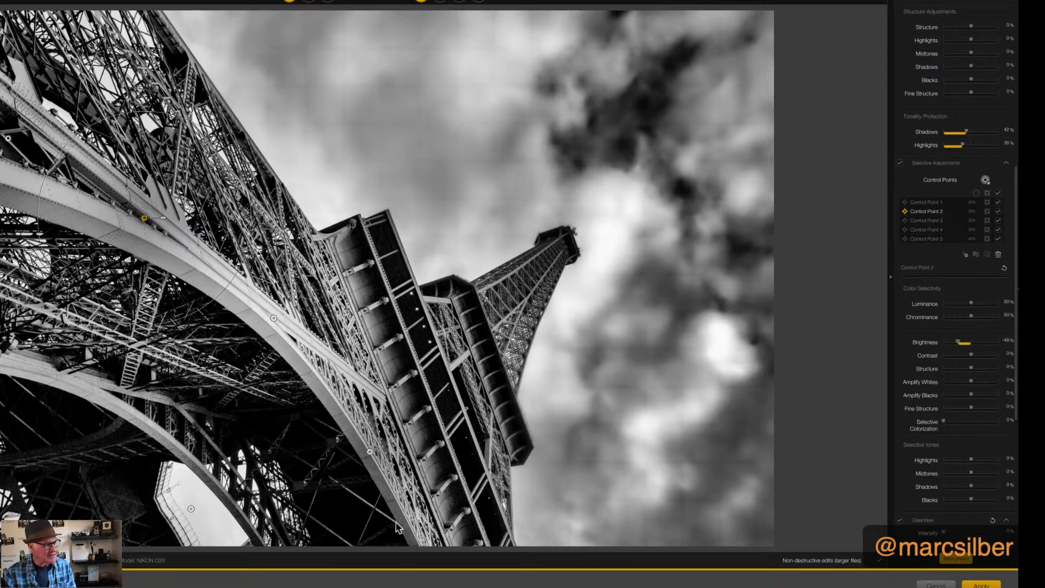
left_click(274, 318)
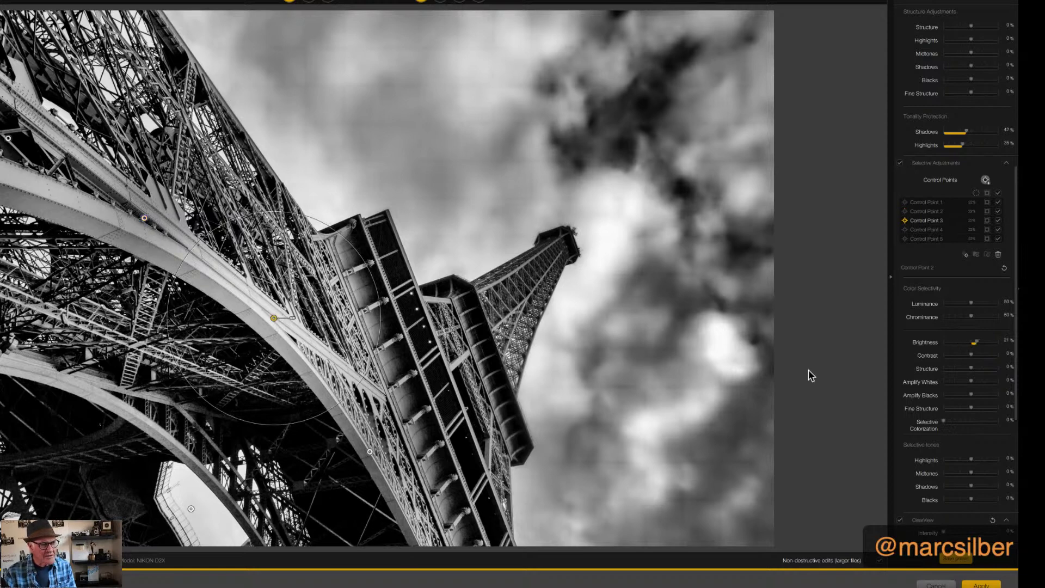
left_click_drag(974, 343, 965, 346)
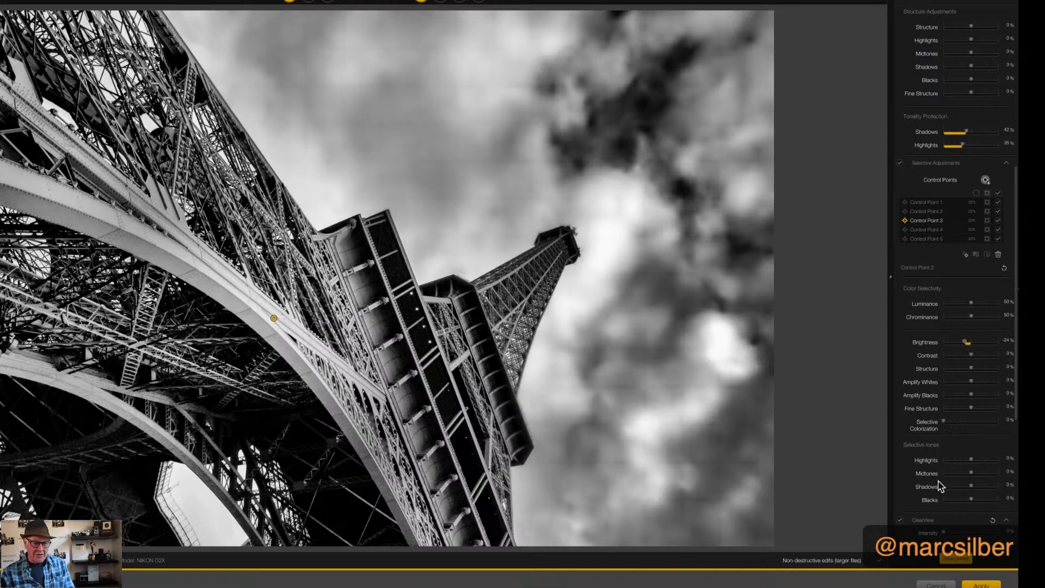
Apply Selenium toning preset 4 and compare the result with the original in the side-by-side and split views.
scroll(940, 485, "down", 5)
scroll(941, 486, "down", 1)
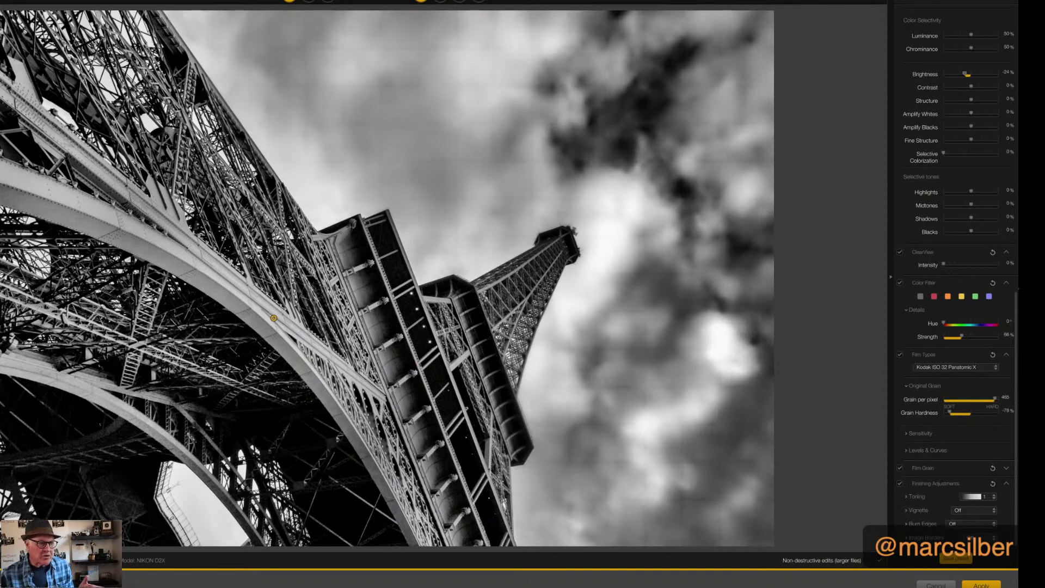
left_click(993, 497)
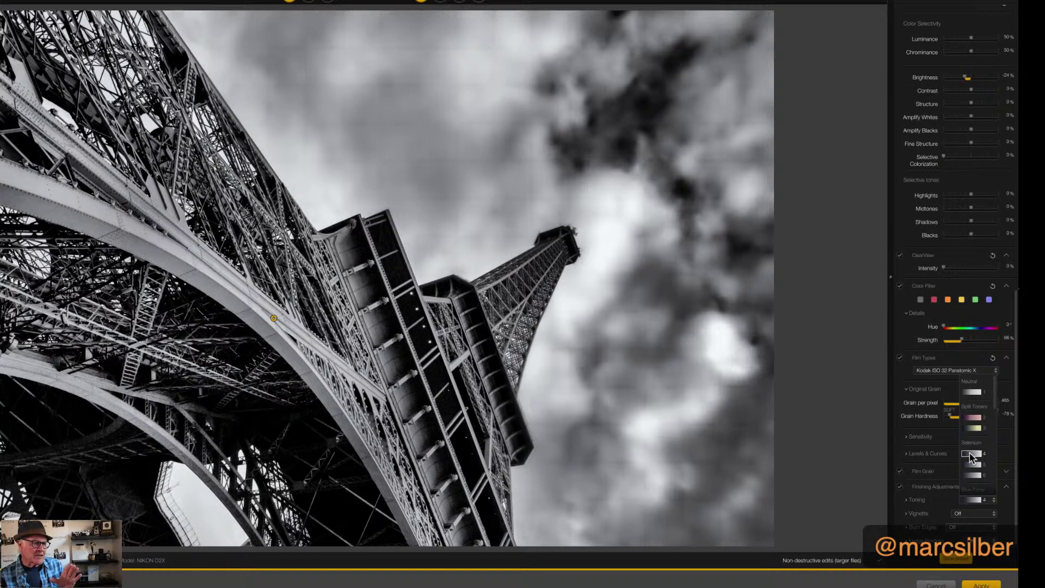
left_click(971, 455)
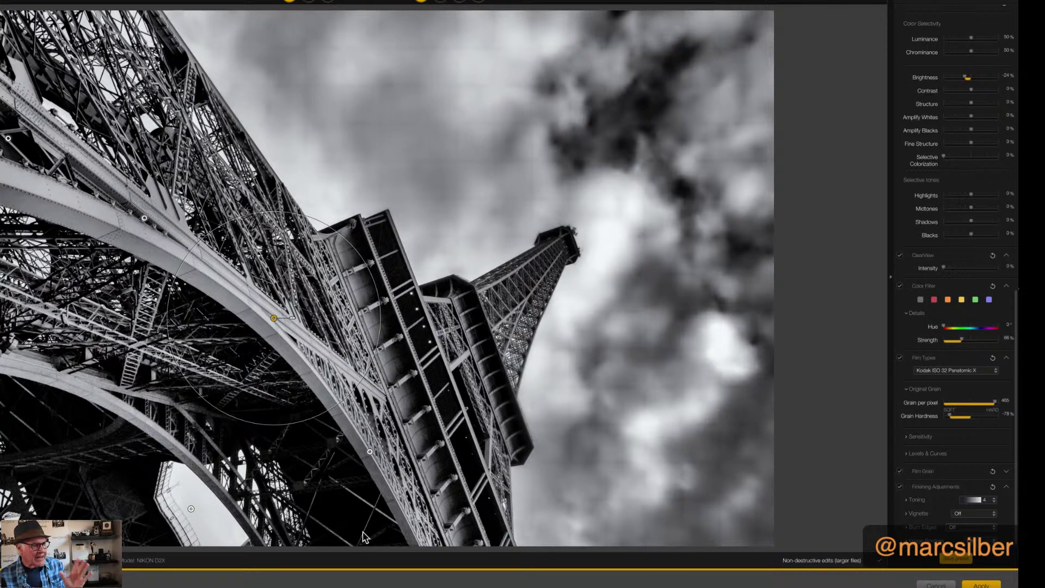
left_click(326, 3)
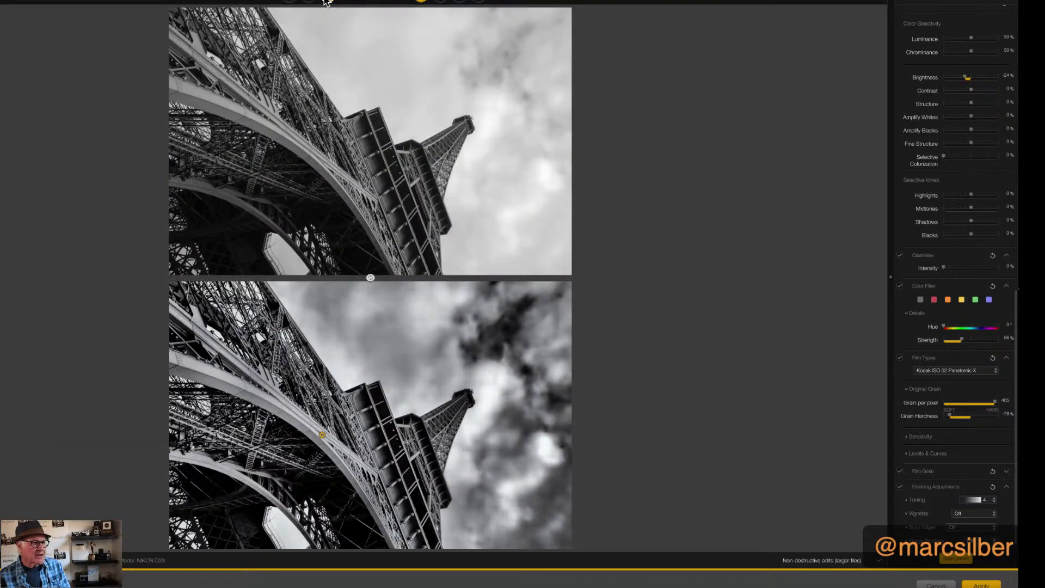
left_click(308, 2)
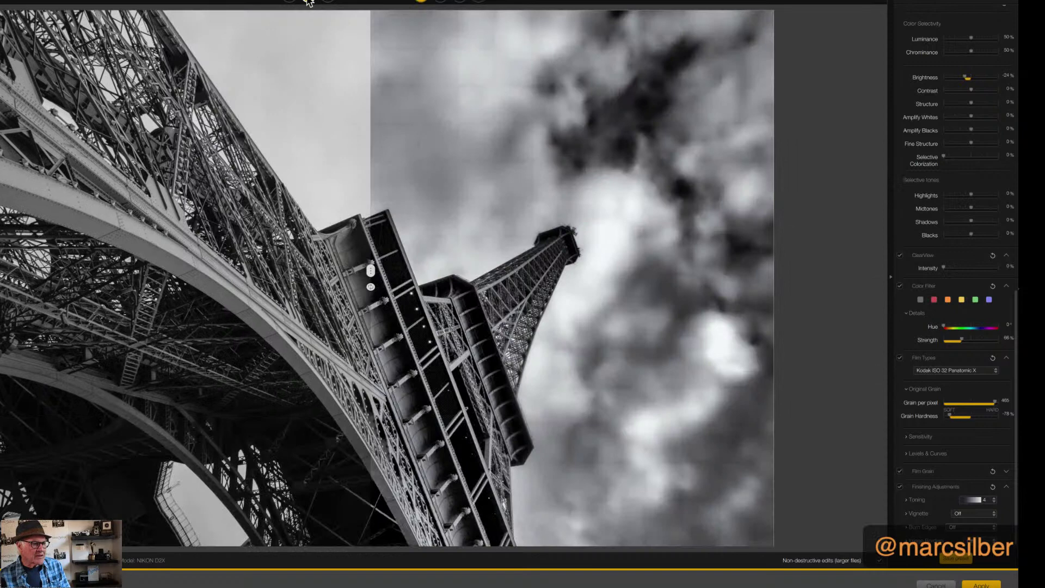
left_click(289, 2)
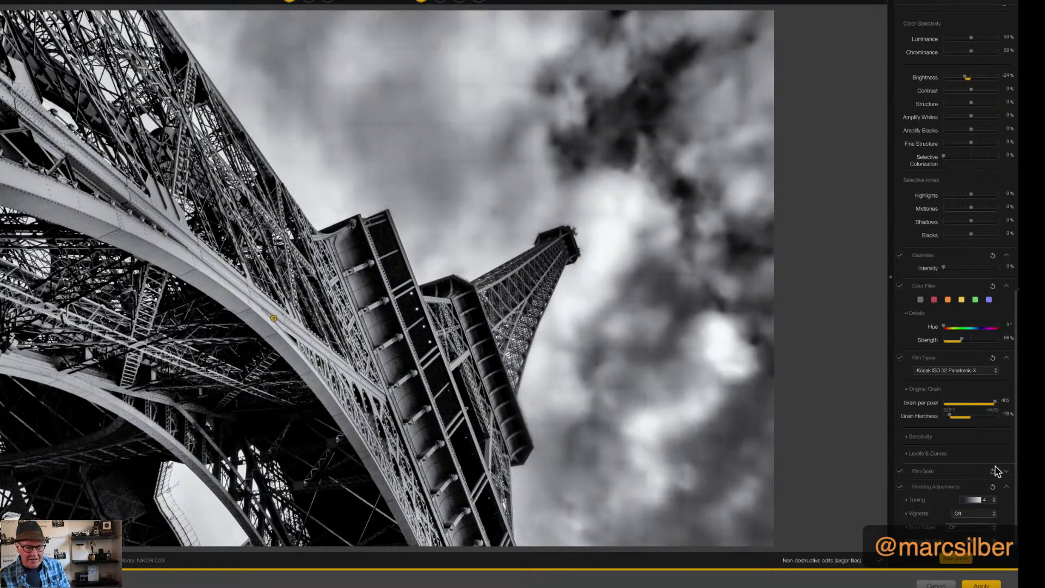
Burn the photo's edges with the All Edges 1 preset and compare the result with the original.
scroll(997, 471, "down", 1)
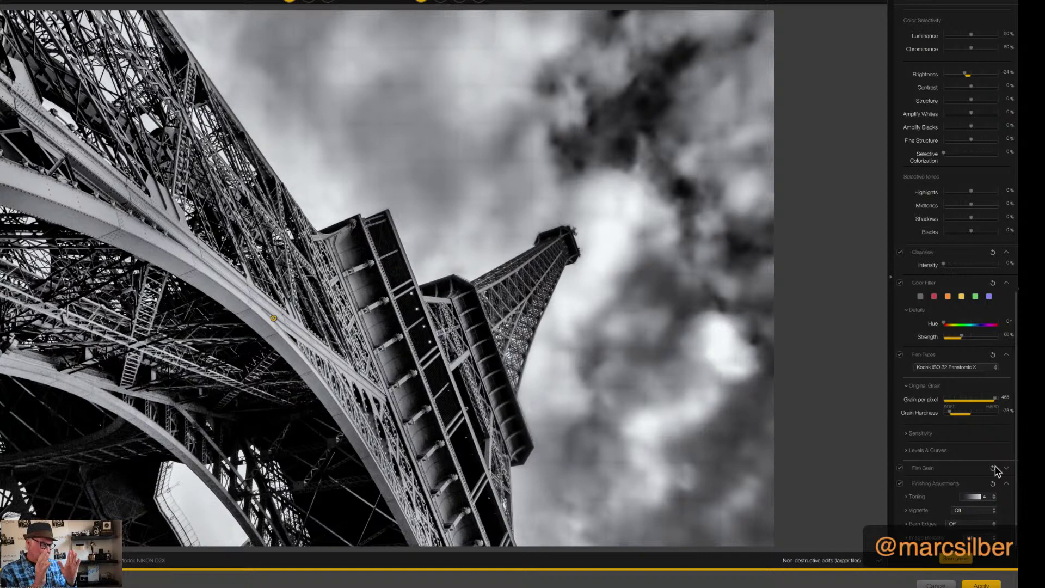
left_click(956, 526)
left_click(971, 556)
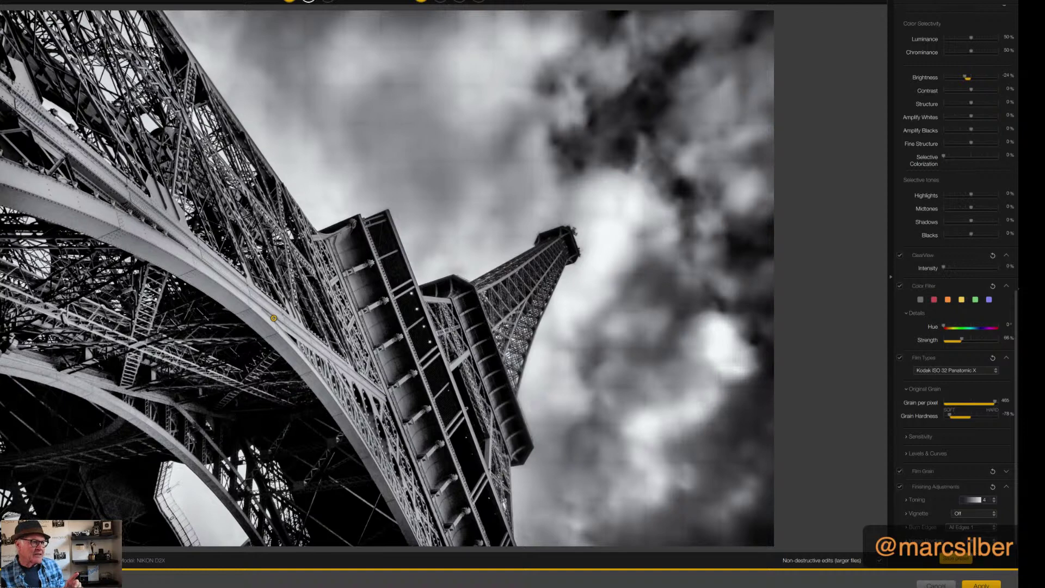
left_click(327, 1)
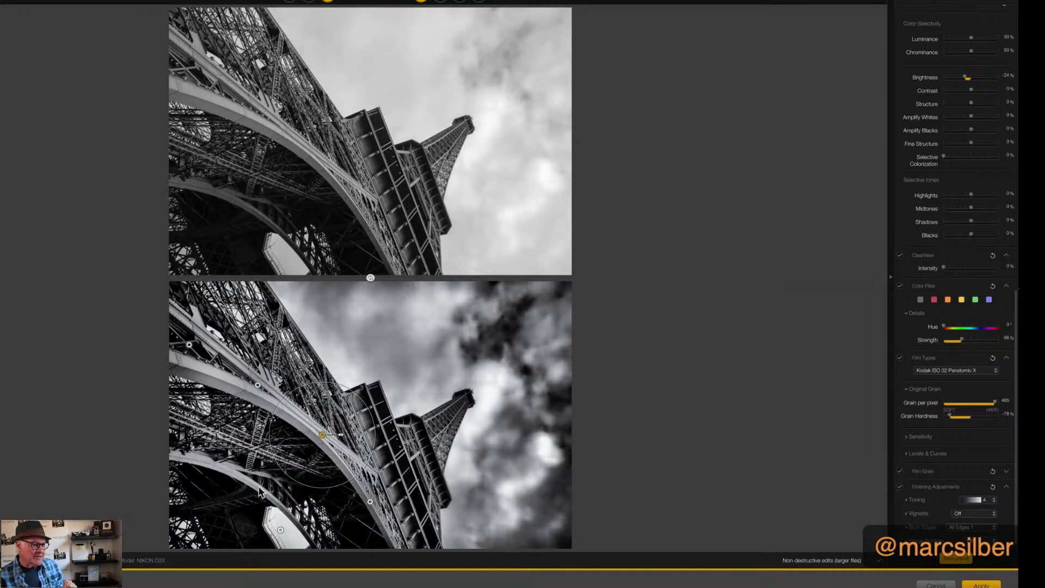
left_click(289, 2)
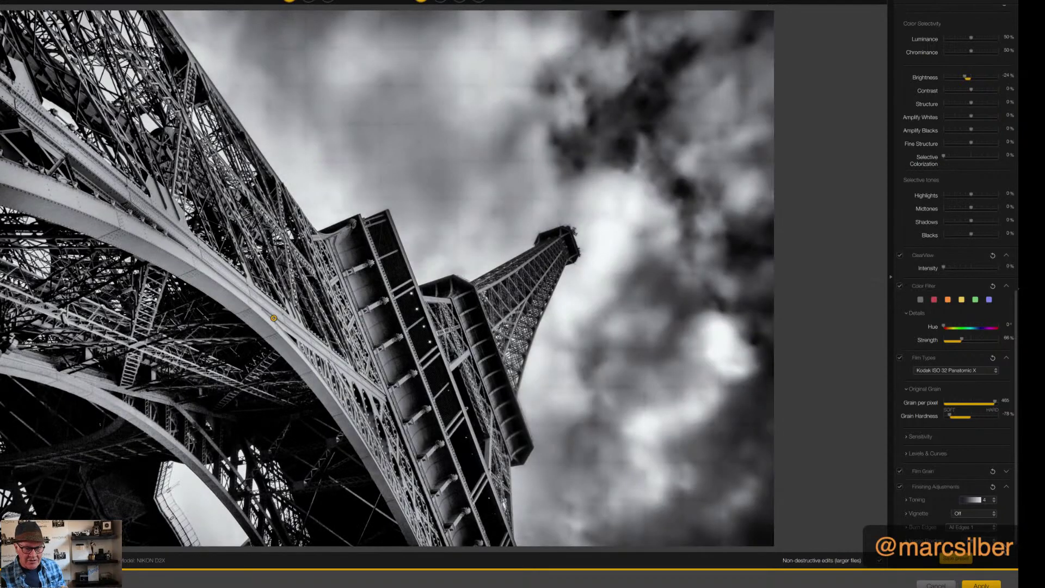
Try the All Edges 2, All Edges (Soft) 1 and All Edges (Soft) 2 burn presets, and return to All Edges 1.
left_click(994, 528)
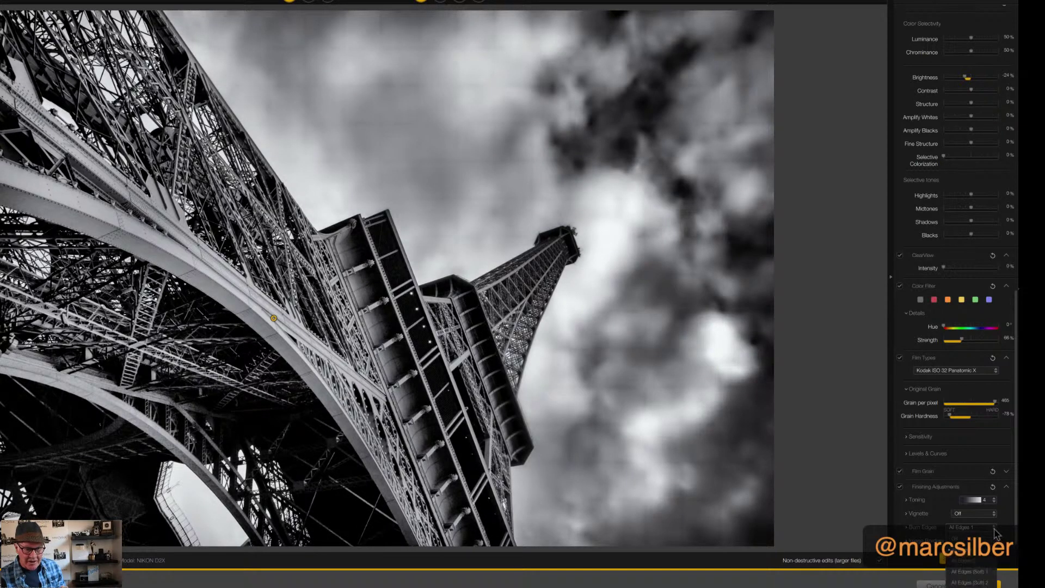
left_click(978, 561)
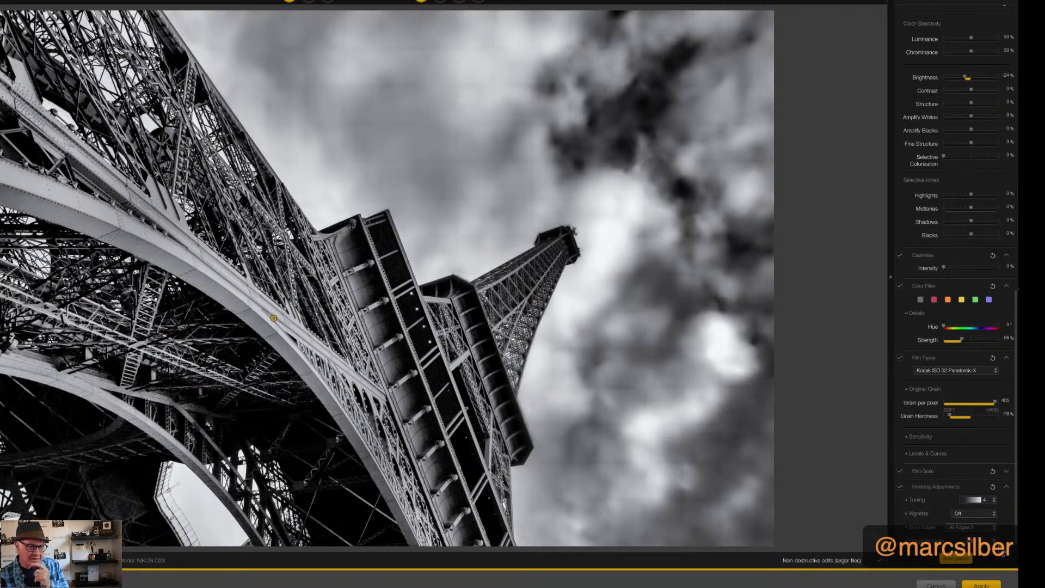
left_click(995, 528)
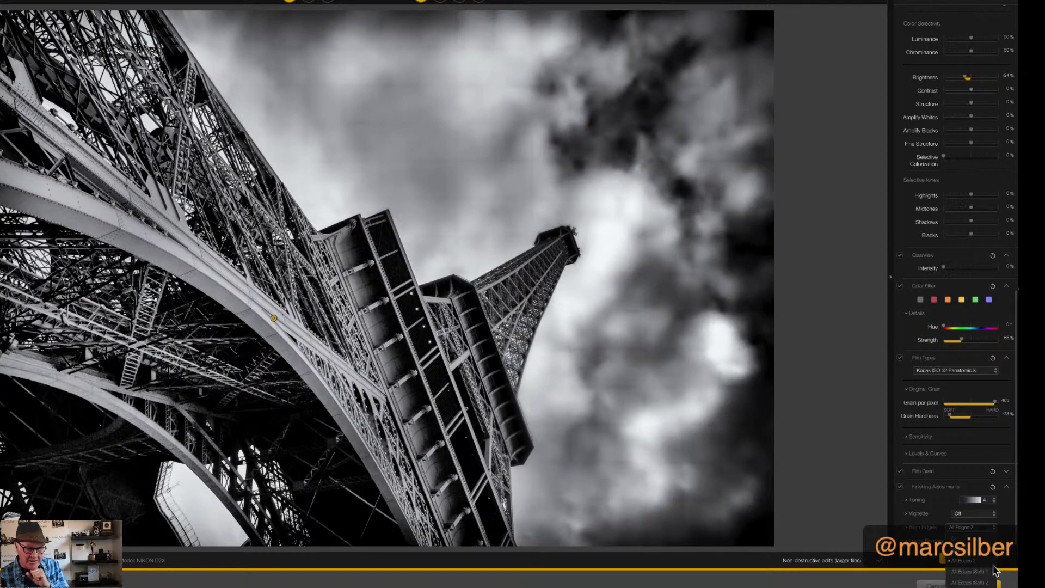
left_click(989, 578)
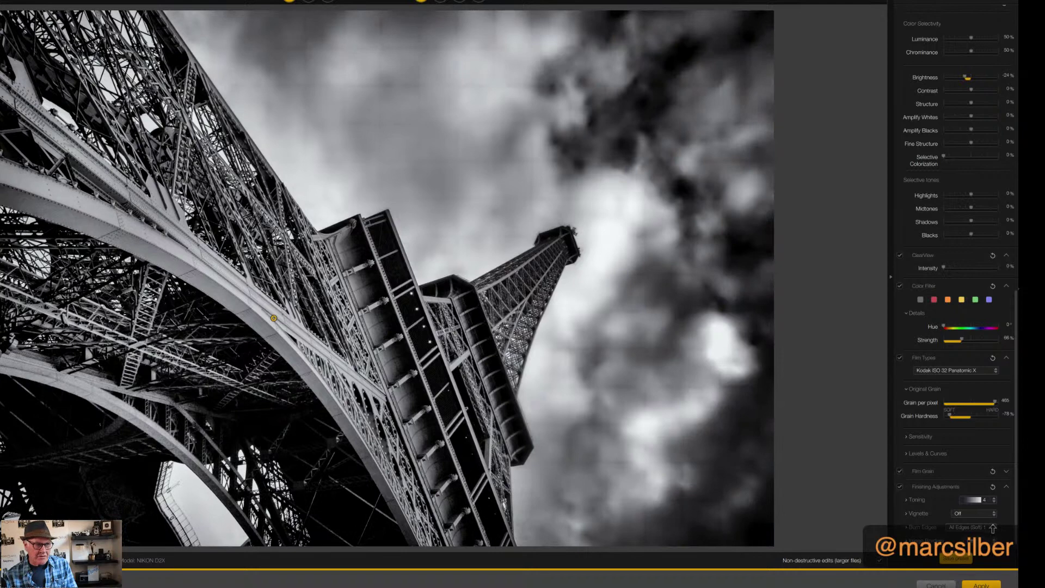
left_click(992, 528)
left_click(980, 582)
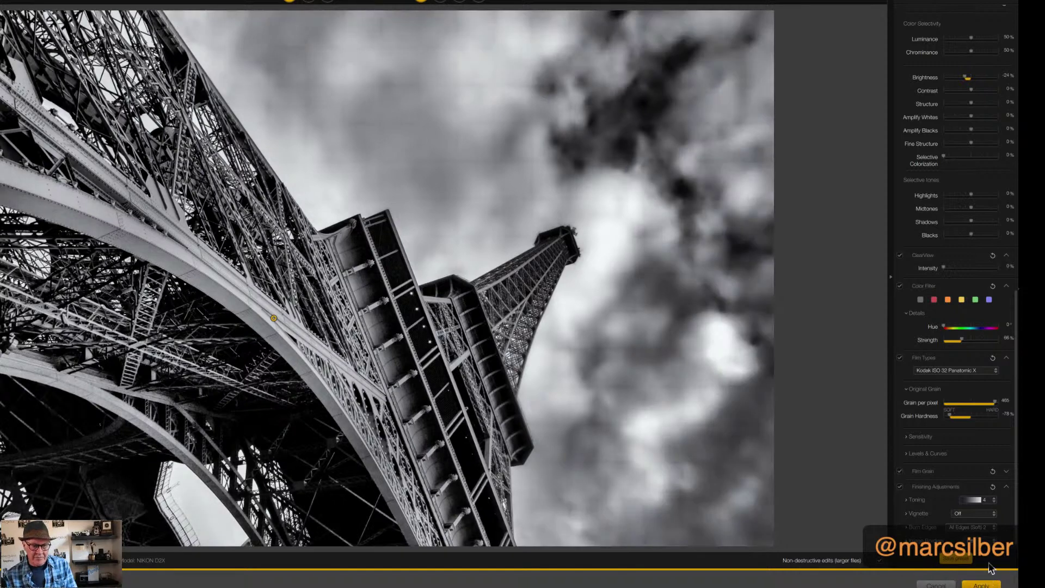
left_click(994, 528)
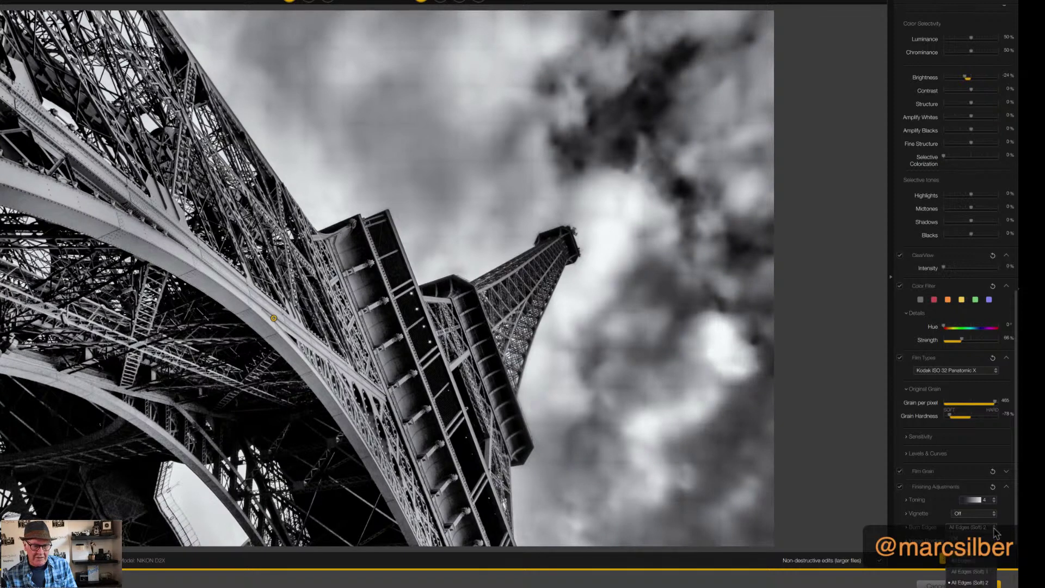
left_click(981, 558)
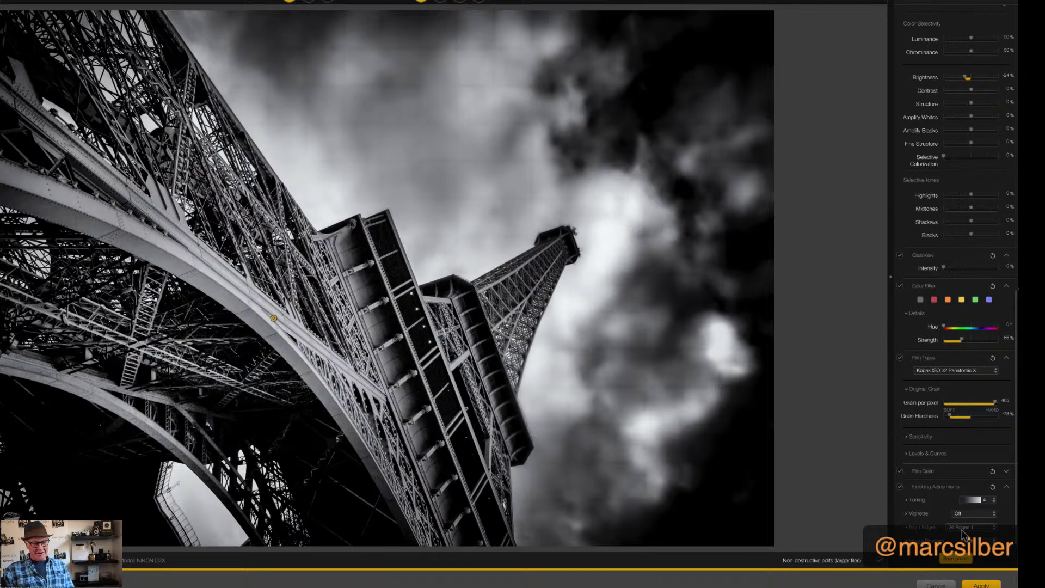
Go back to the global adjustments and apply the finished black-and-white conversion, returning to Lightroom.
left_click(962, 528)
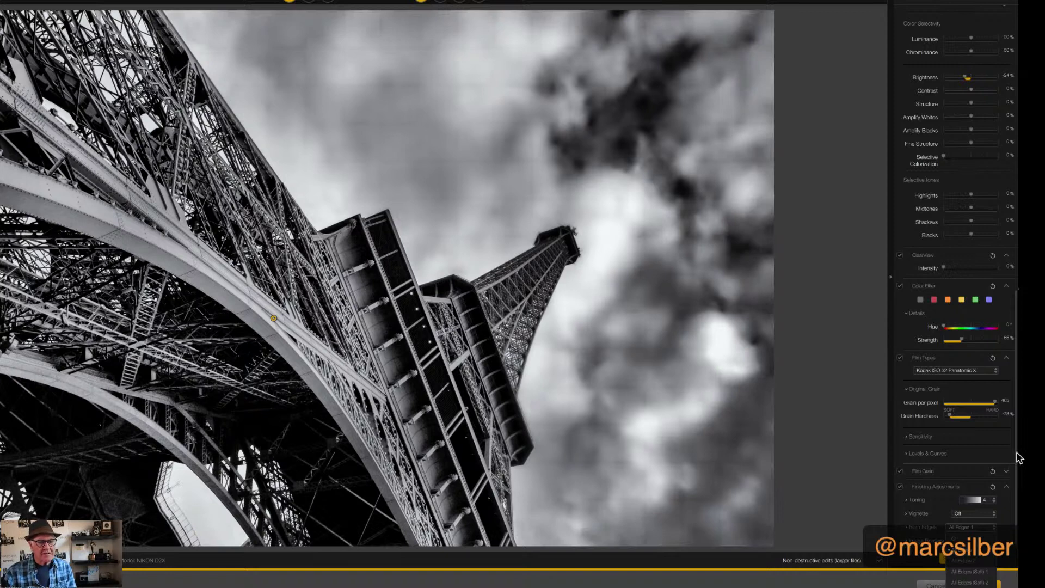
left_click_drag(1018, 426, 1028, 138)
mouse_move(918, 87)
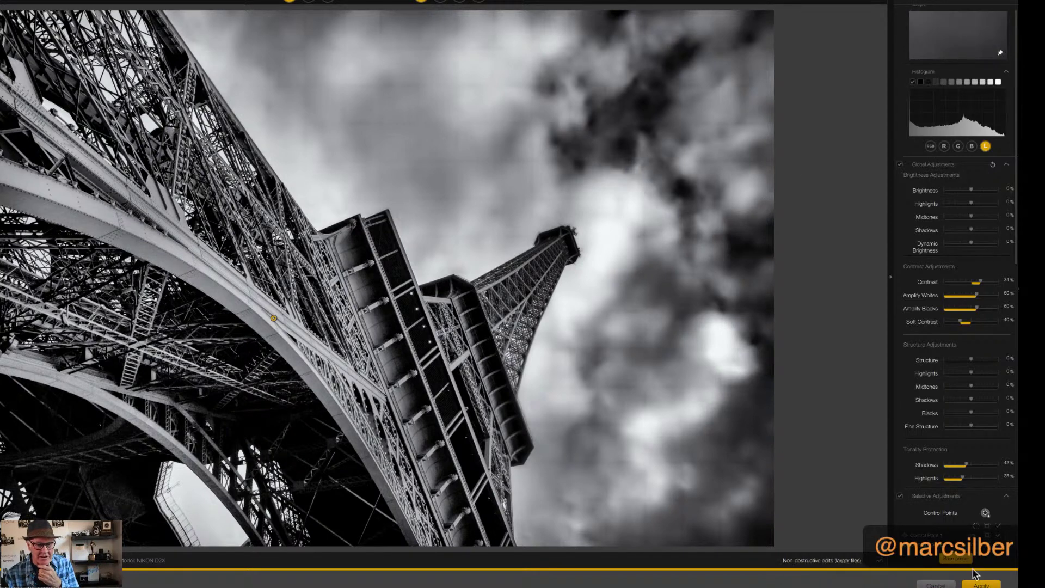
left_click(981, 585)
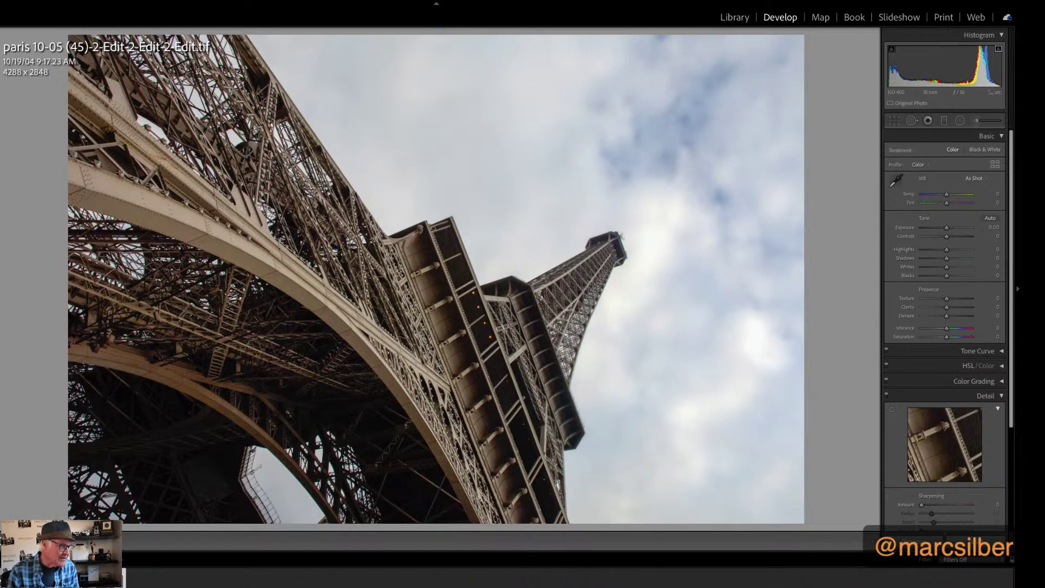
Browse to the Golden Gate photo P7250114.DNG and set Blacks to -7, Whites to +5, Highlights to -26 and Shadows to +29.
key("Left")
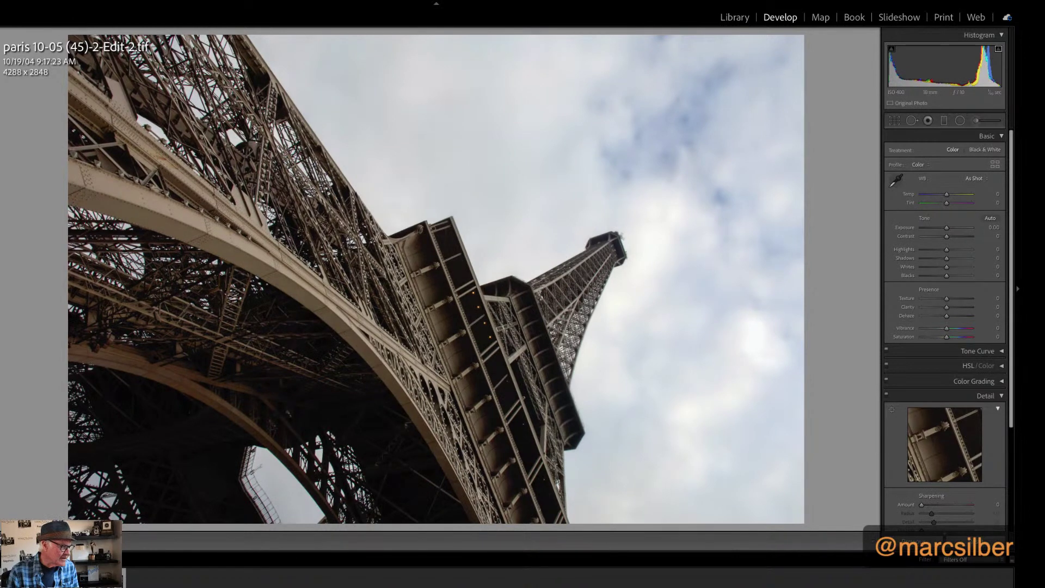
key("Left")
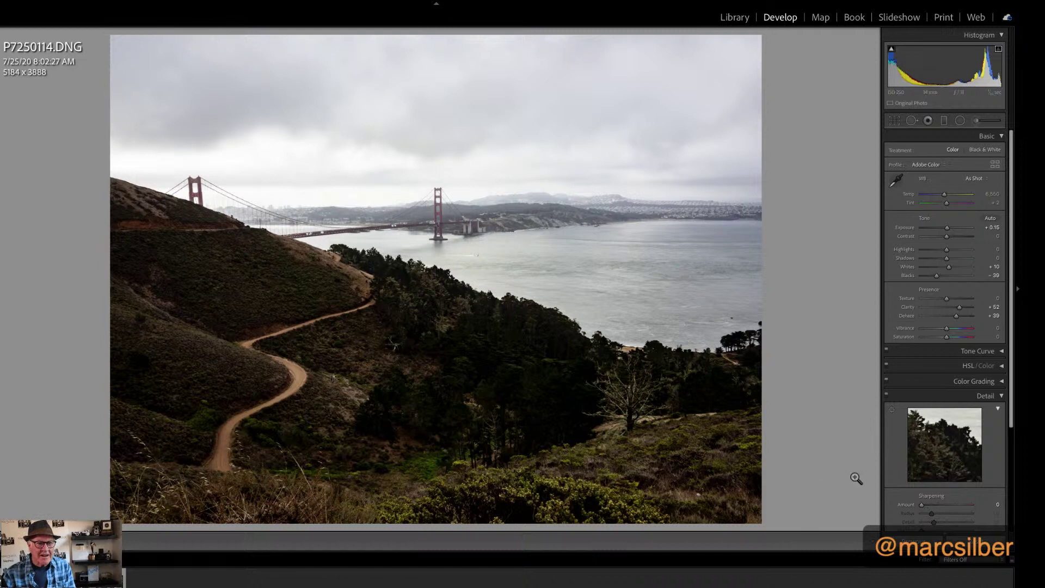
key("alt")
left_click(937, 277)
left_click(936, 276)
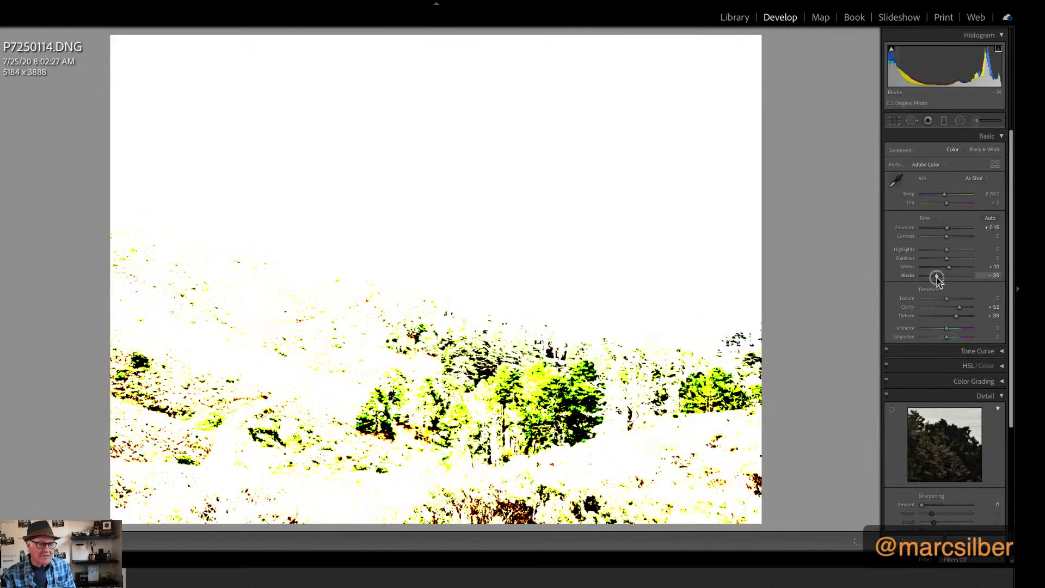
mouse_move(937, 278)
left_mouse_down()
mouse_move(960, 267)
mouse_move(947, 268)
left_mouse_up()
left_click(947, 267)
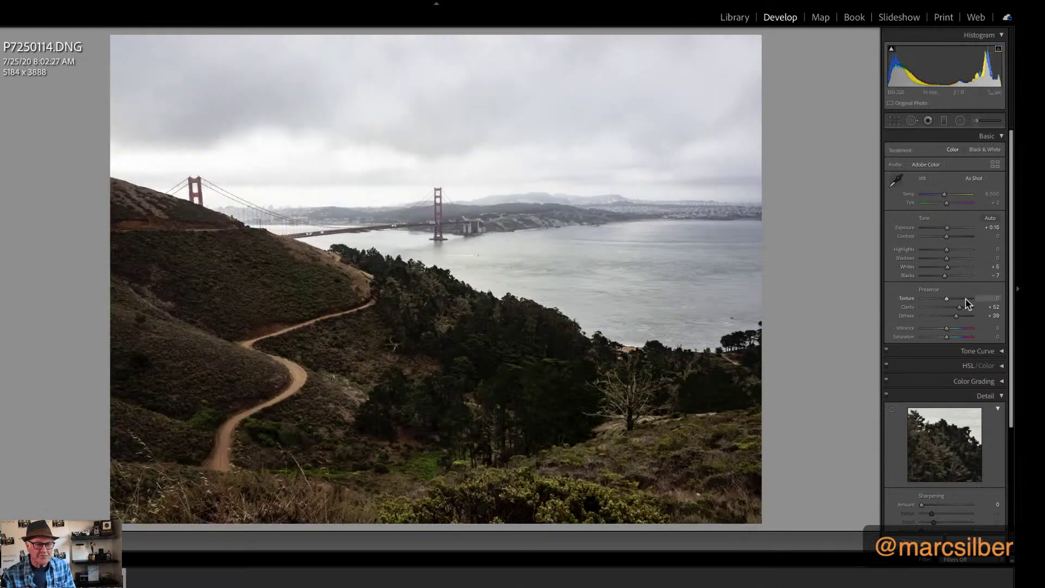
mouse_move(946, 249)
left_mouse_down()
mouse_move(937, 253)
mouse_move(953, 259)
left_mouse_up()
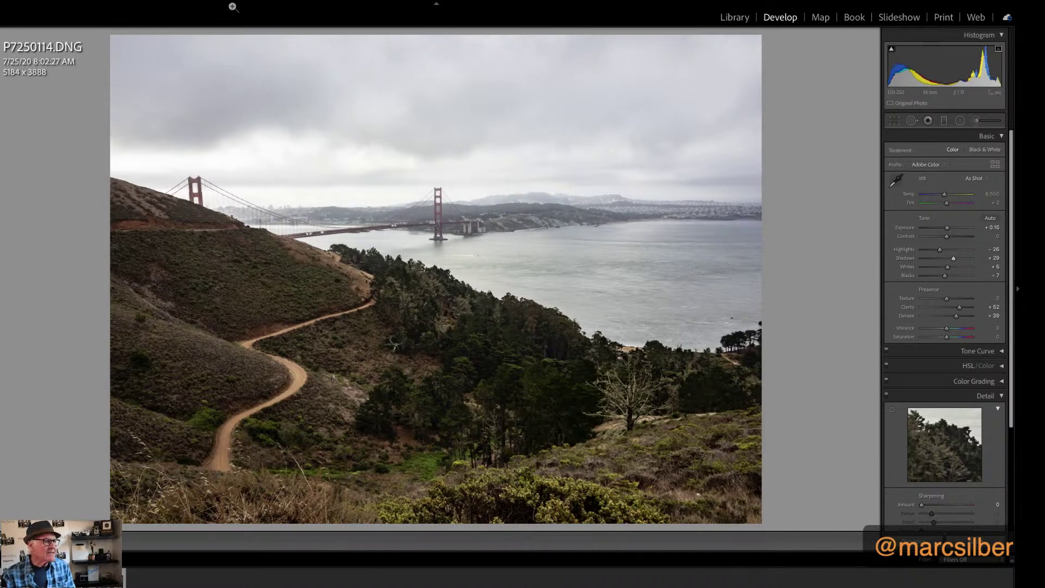
Open the Golden Gate photo in Silver Efex Pro 3 as a copy with Lightroom adjustments.
mouse_move(232, 6)
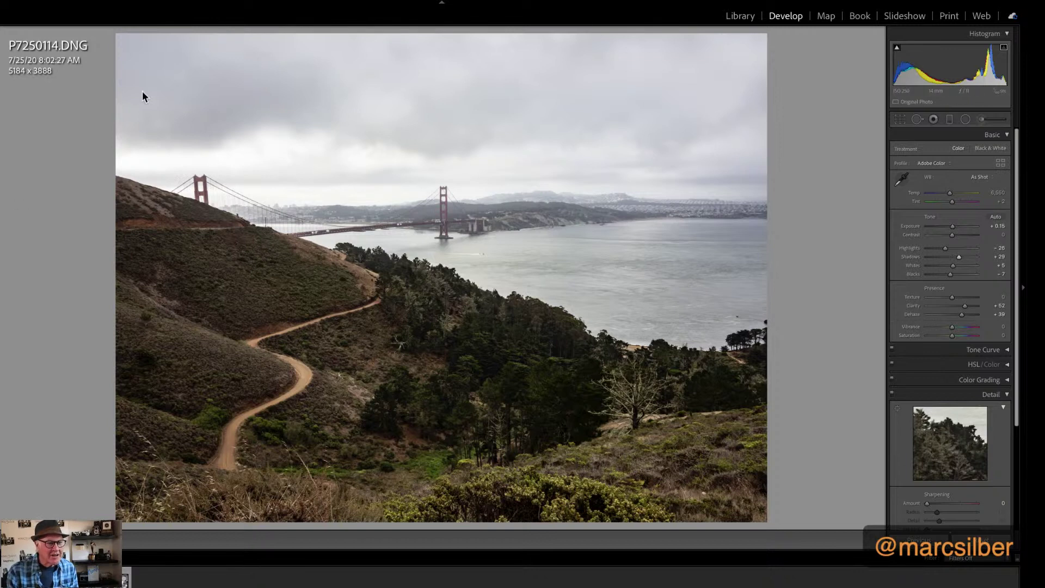
right_click(484, 257)
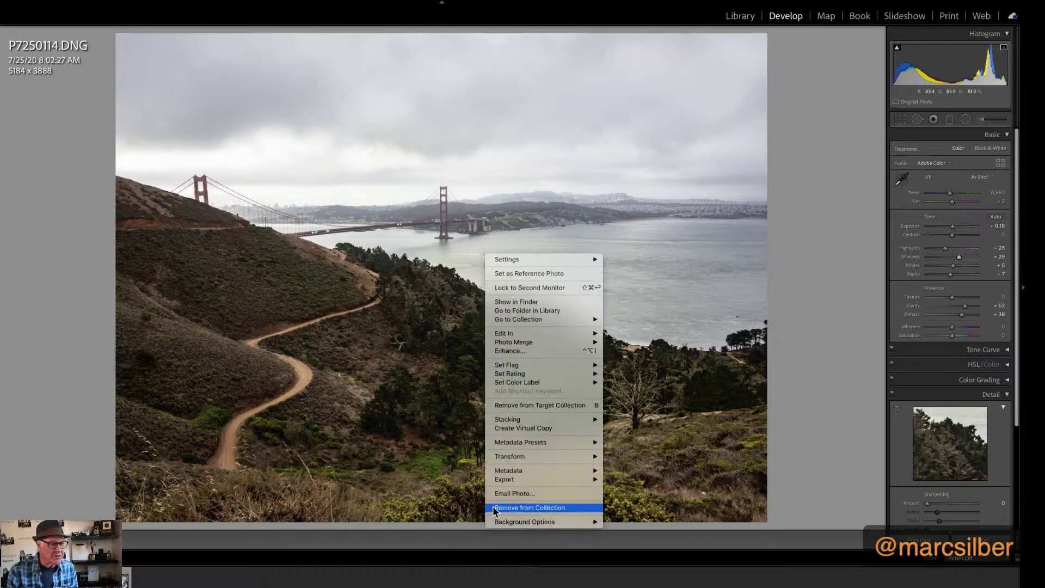
mouse_move(521, 334)
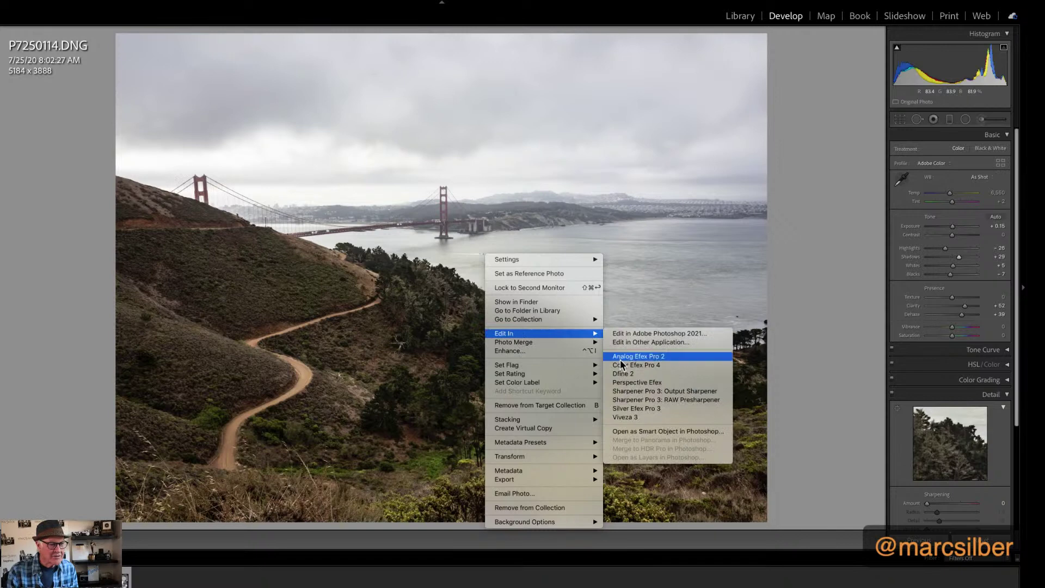
left_click(635, 407)
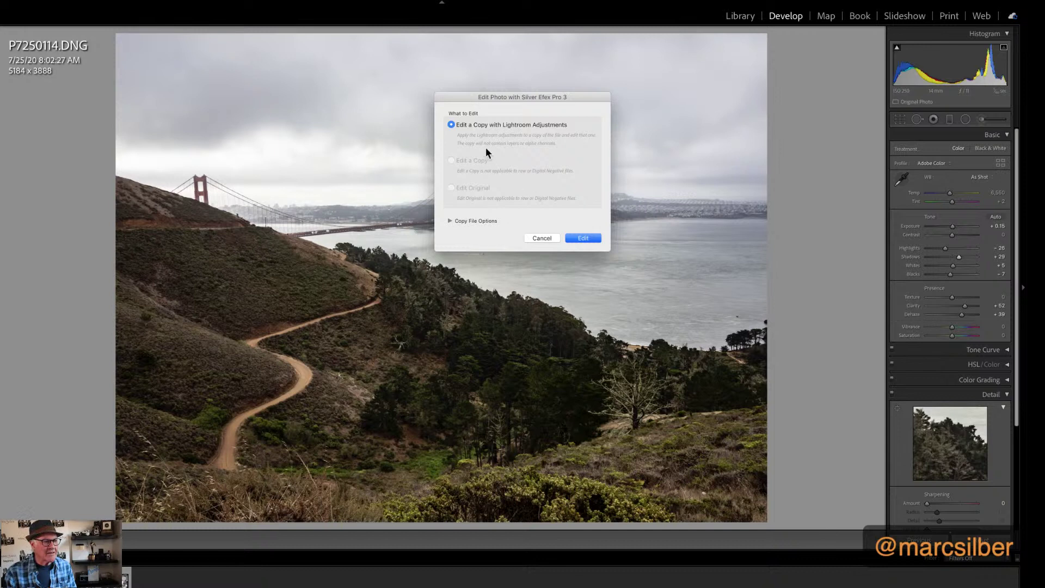
left_click(584, 238)
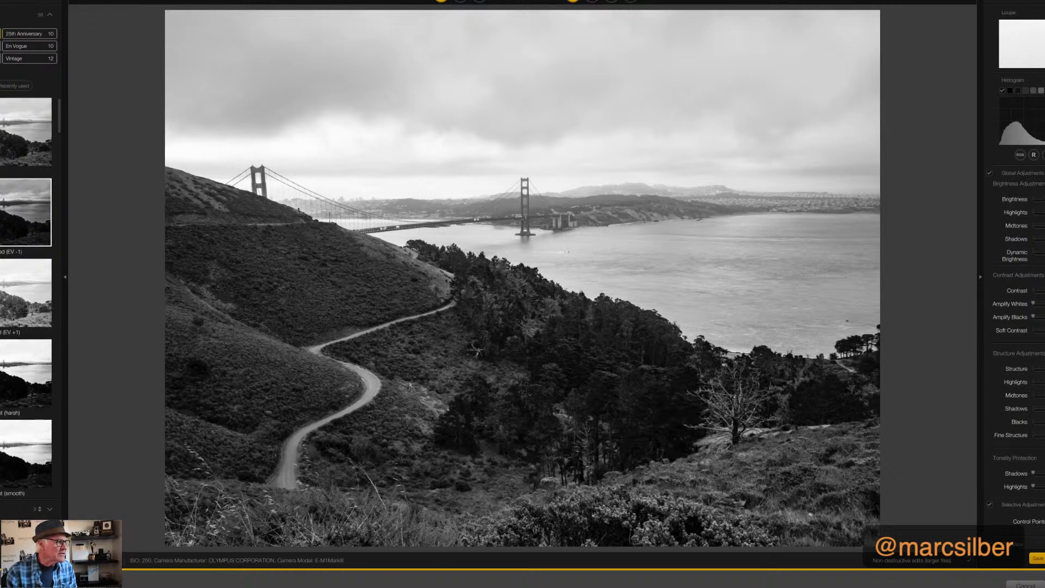
Try the harsh and smooth presets one after another, and apply the harsh preset with the darkest, most dramatic clouds.
scroll(26, 294, "down", 3)
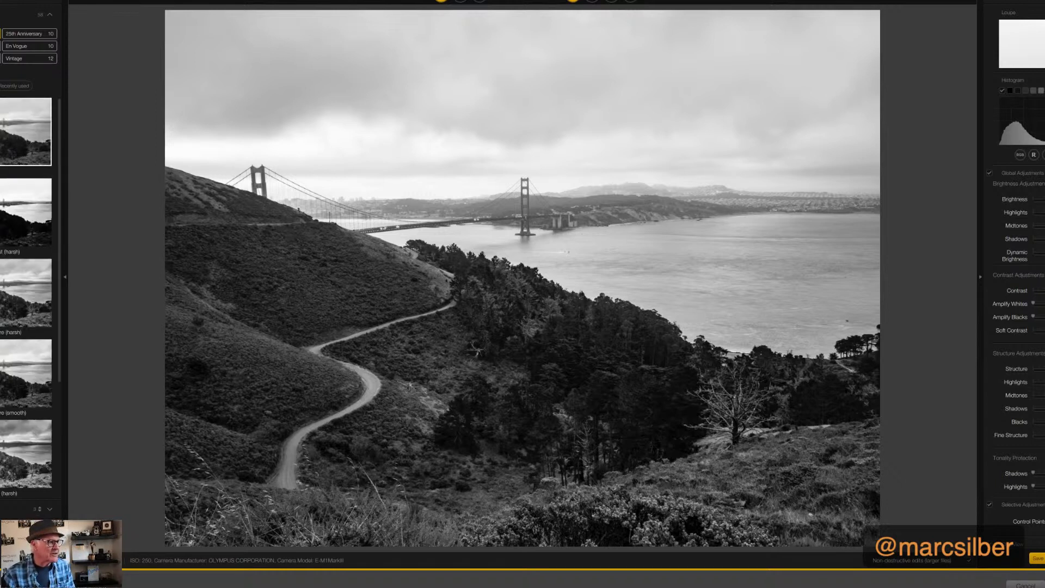
left_click(25, 212)
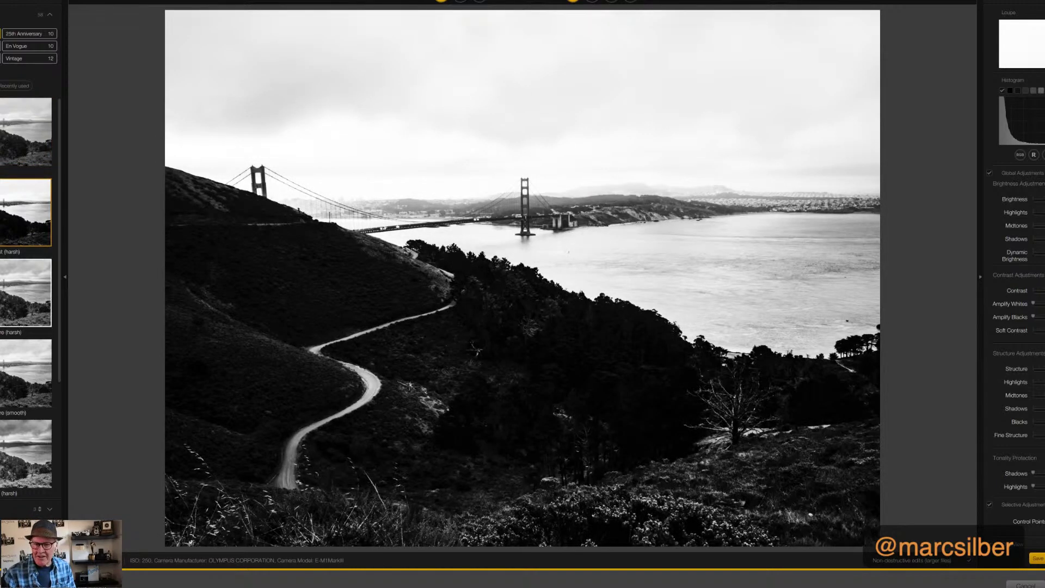
left_click(26, 292)
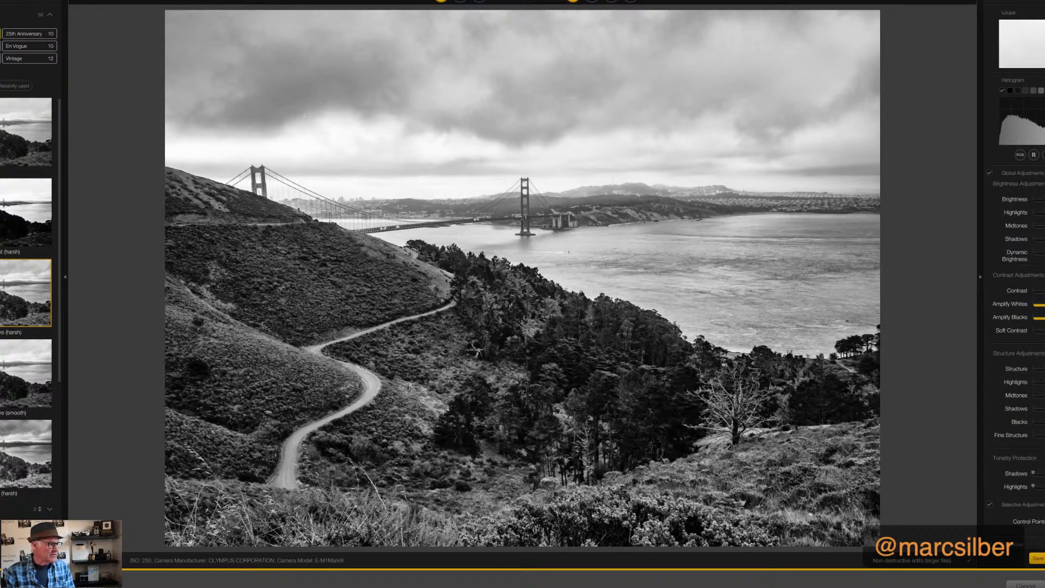
left_click(27, 374)
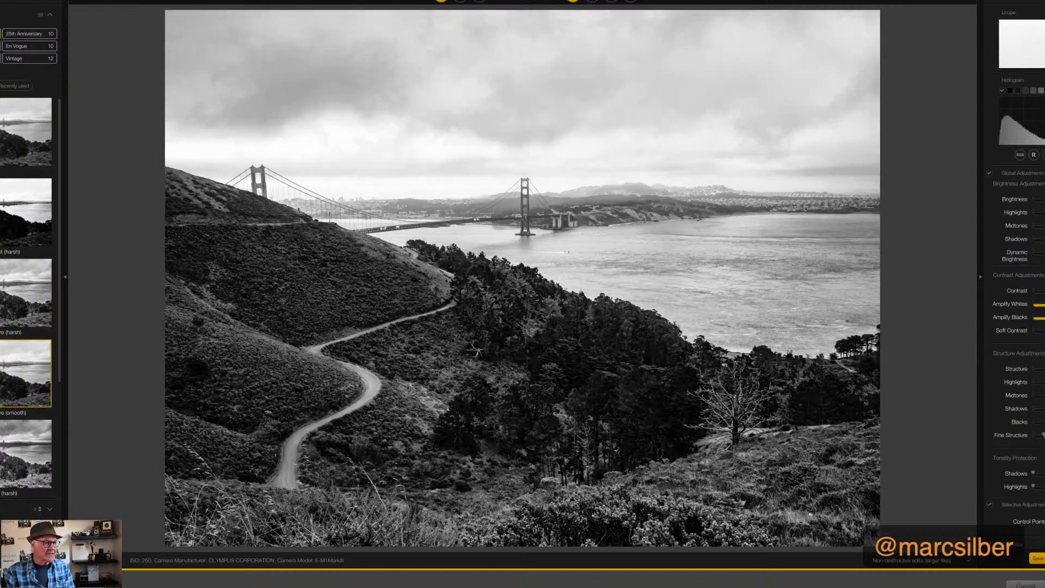
left_click(26, 453)
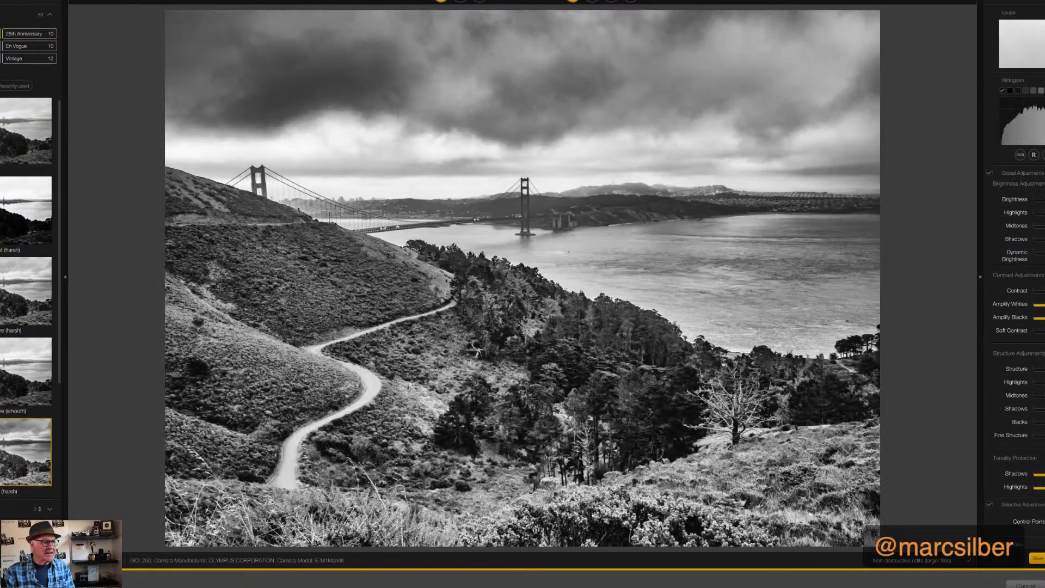
Try the last two presets in the list against the dramatic harsh preset, and return to the harsh one.
scroll(1, 303, "down", 3)
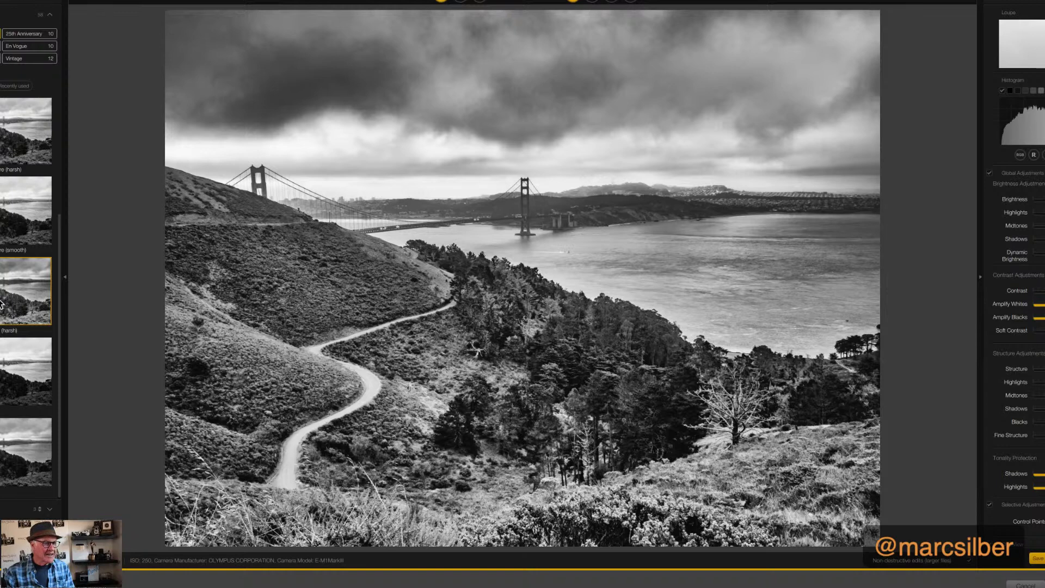
left_click(2, 376)
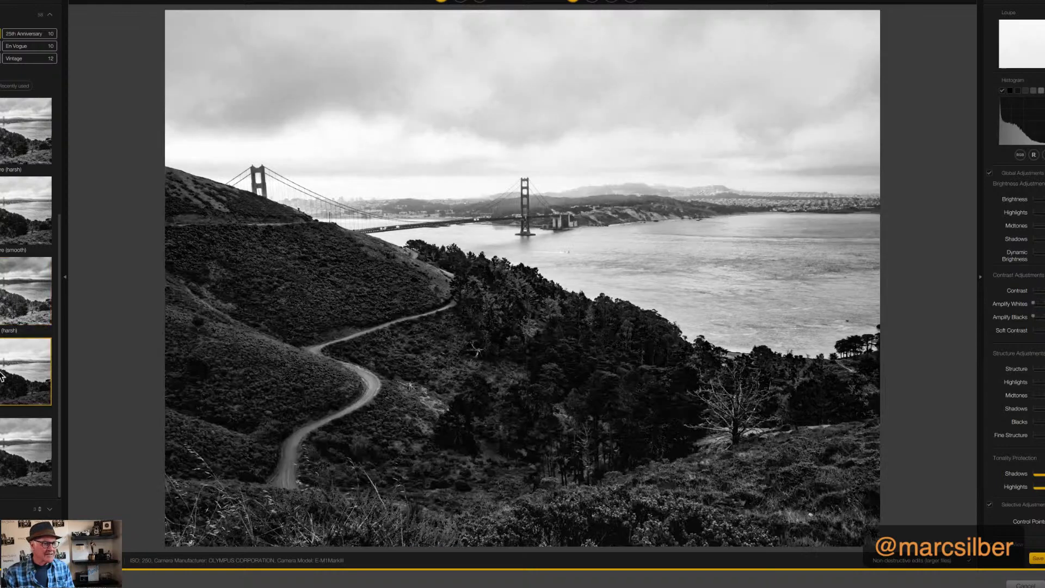
left_click(2, 452)
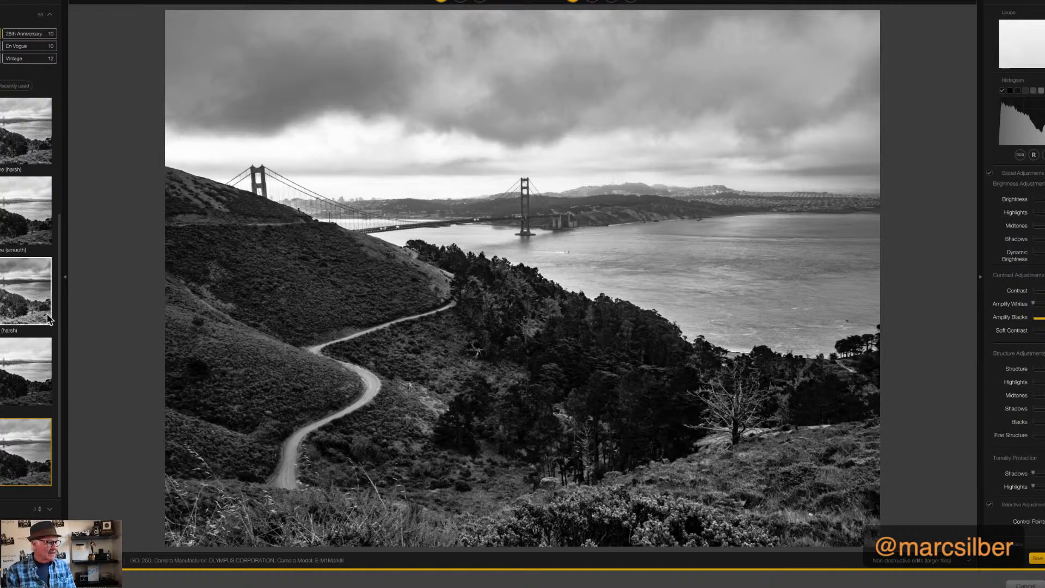
left_click(18, 288)
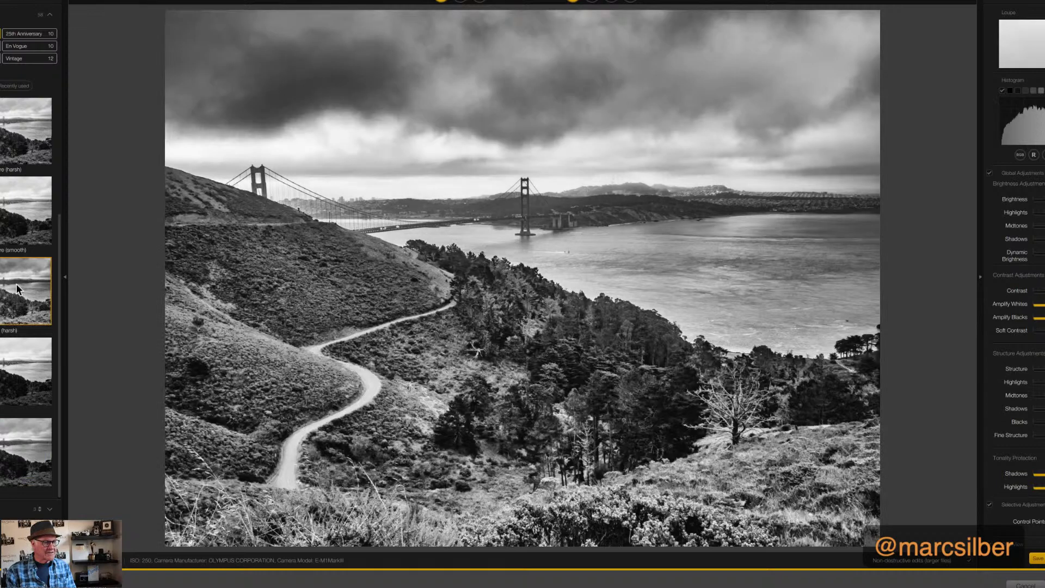
left_click(8, 481)
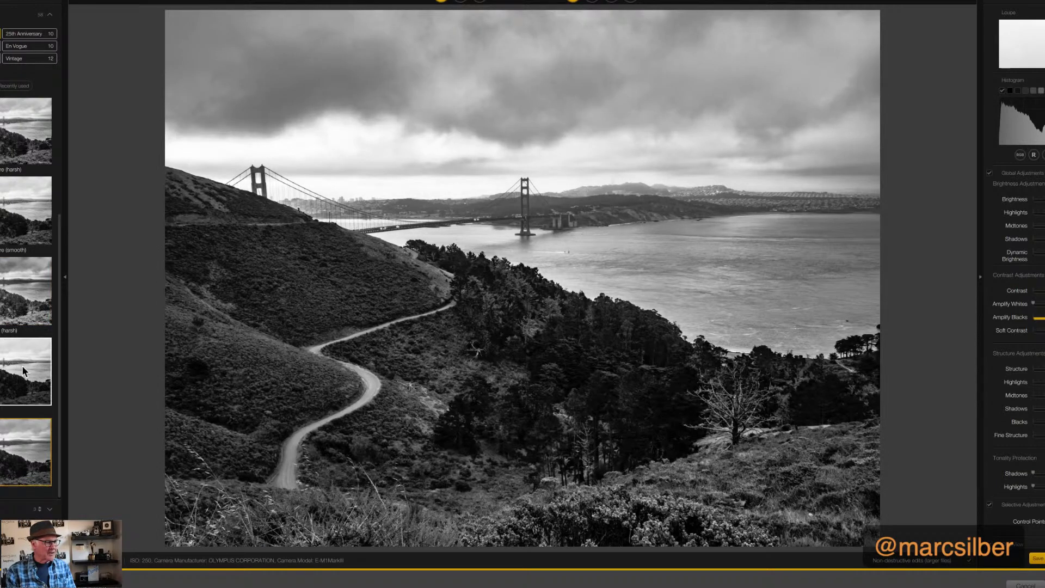
left_click(4, 312)
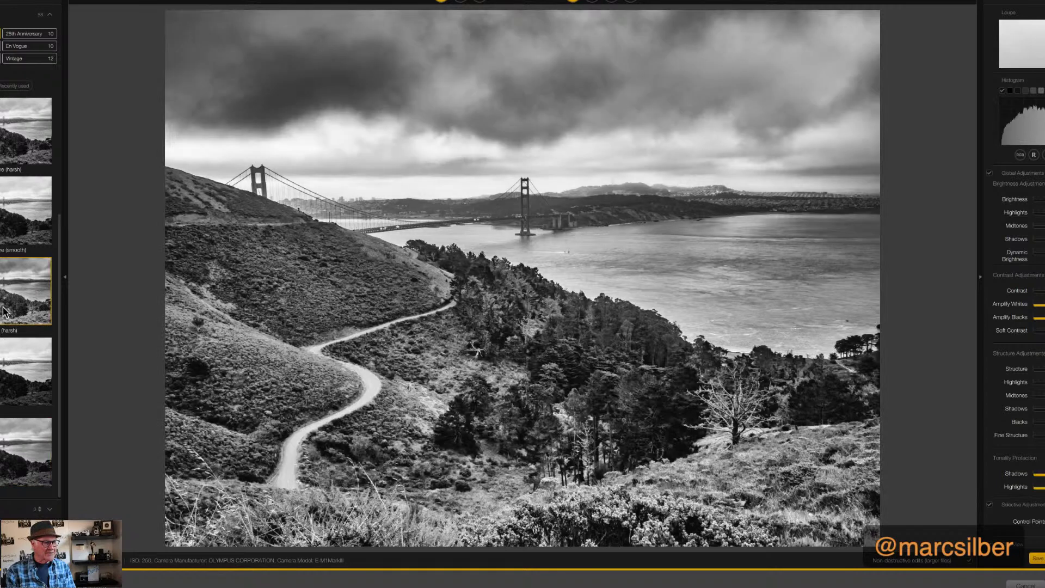
left_click(22, 462)
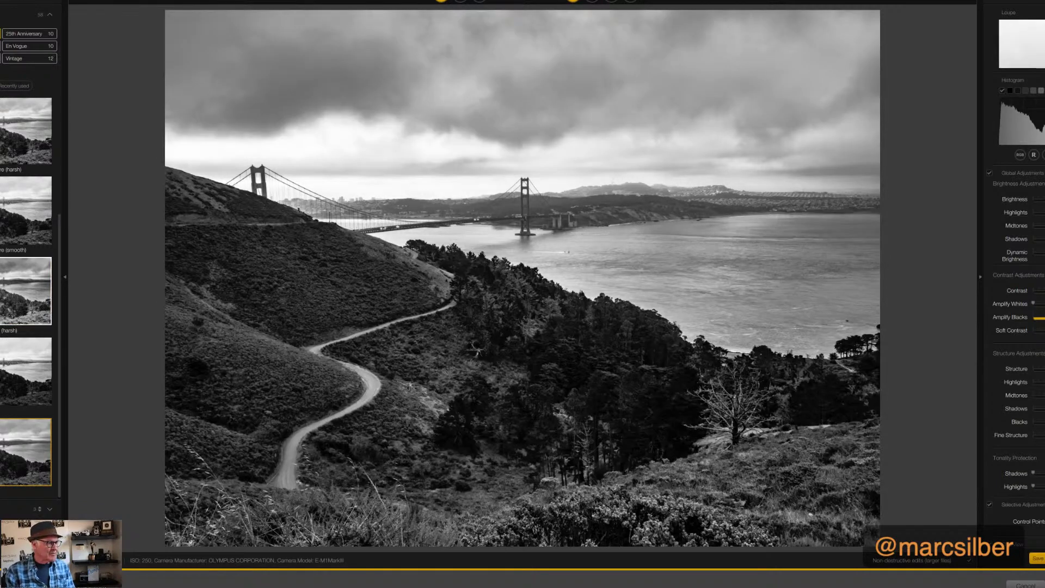
left_click(4, 305)
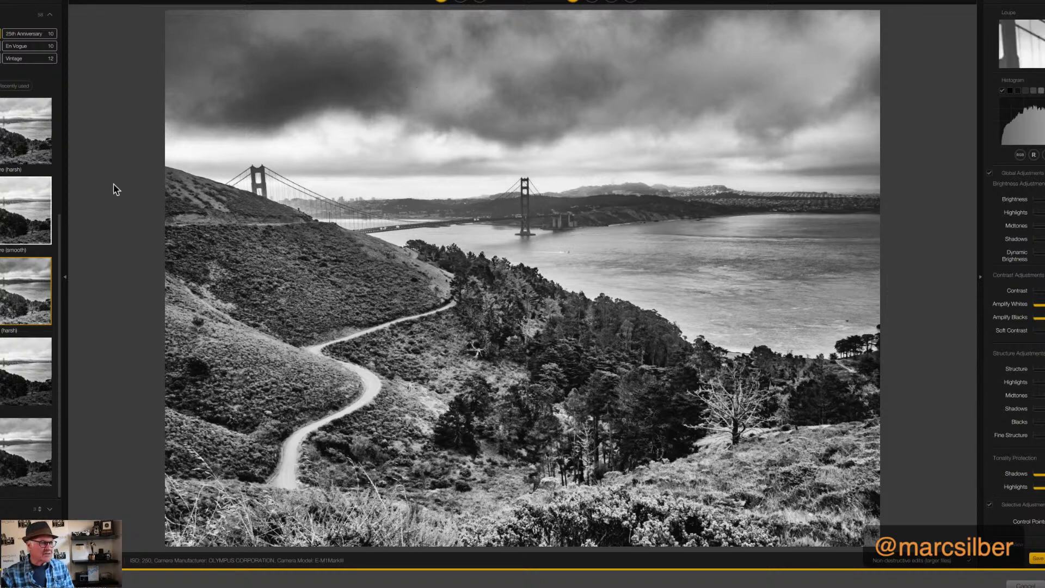
Bring the adjustment controls fully into view and check the darkest tonal zone of the histogram on the photo.
left_click(66, 282)
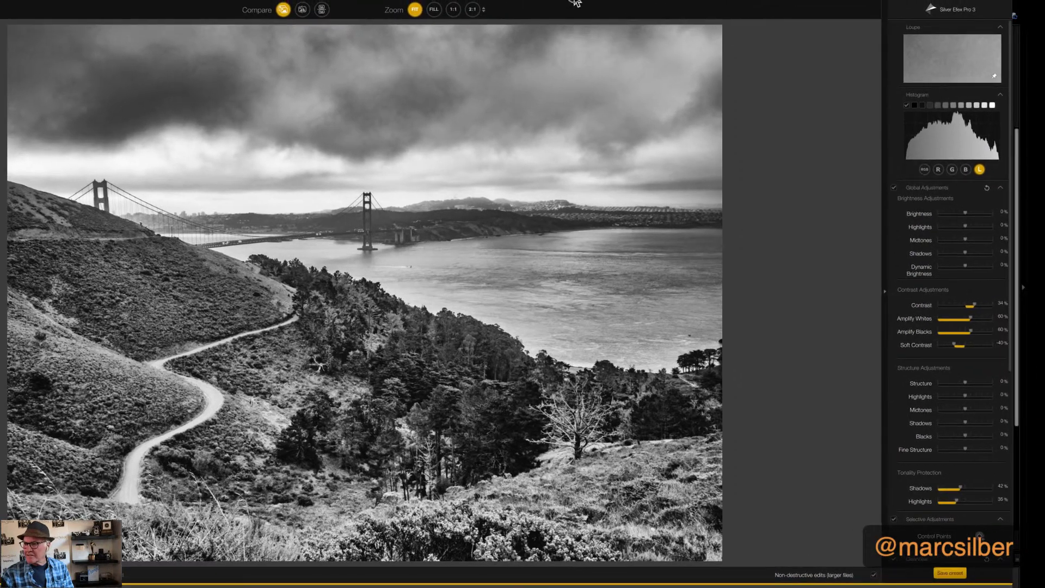
left_click(914, 106)
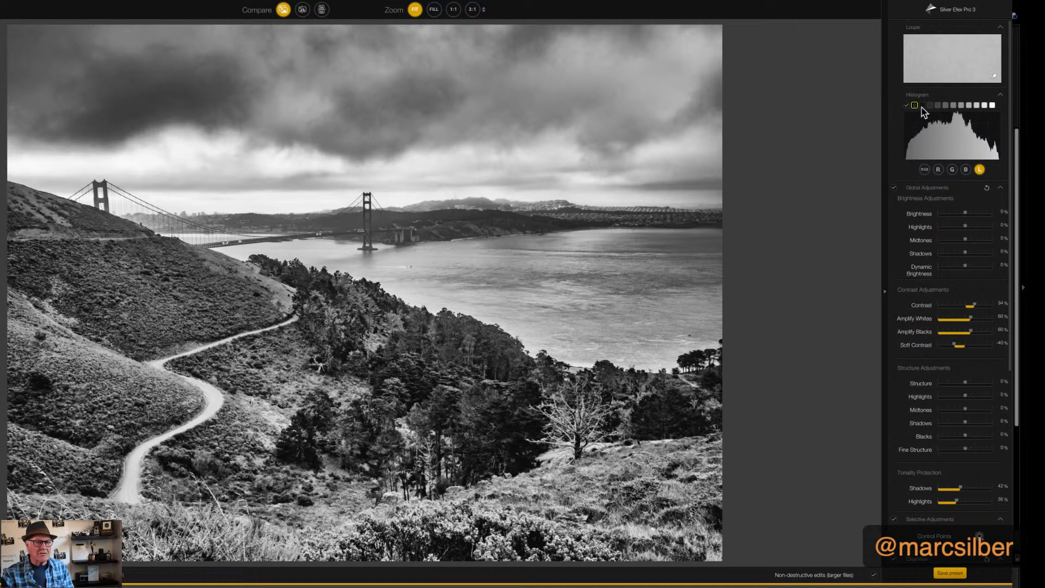
left_click(915, 106)
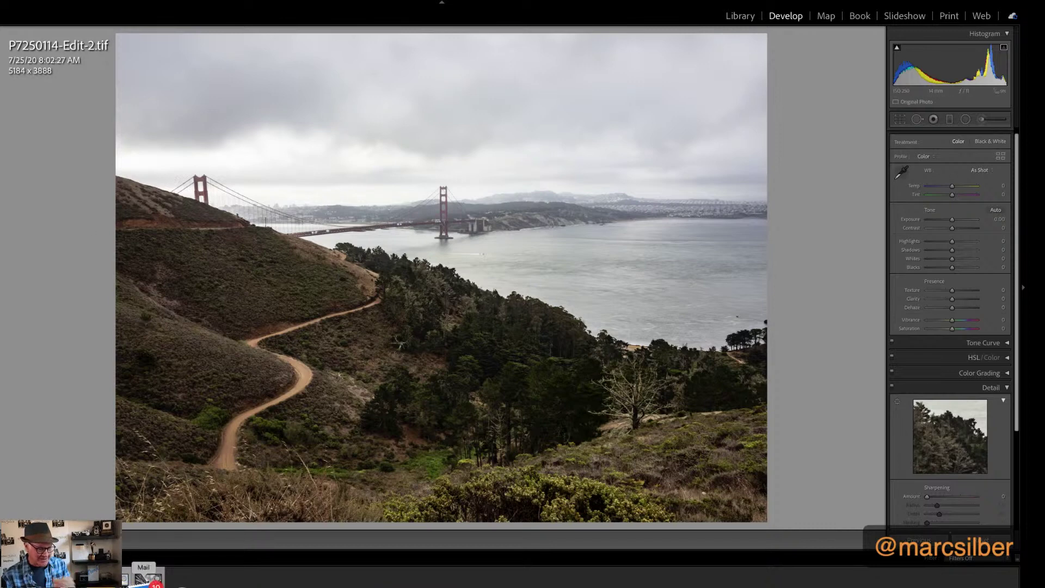
Switch from Lightroom back to the Golden Gate photo in Silver Efex Pro 3.
key("super+Tab")
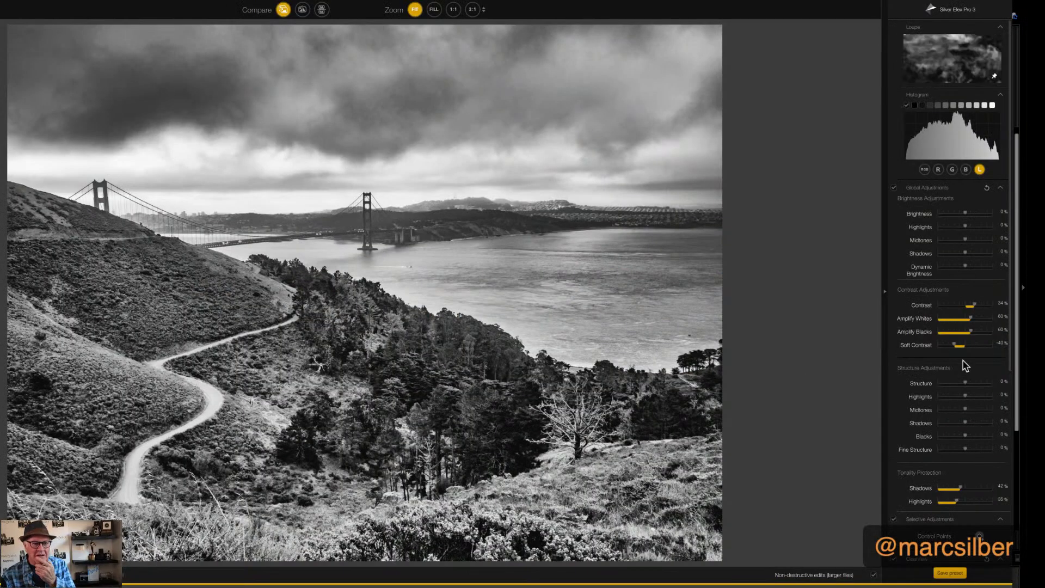
left_click(1017, 388)
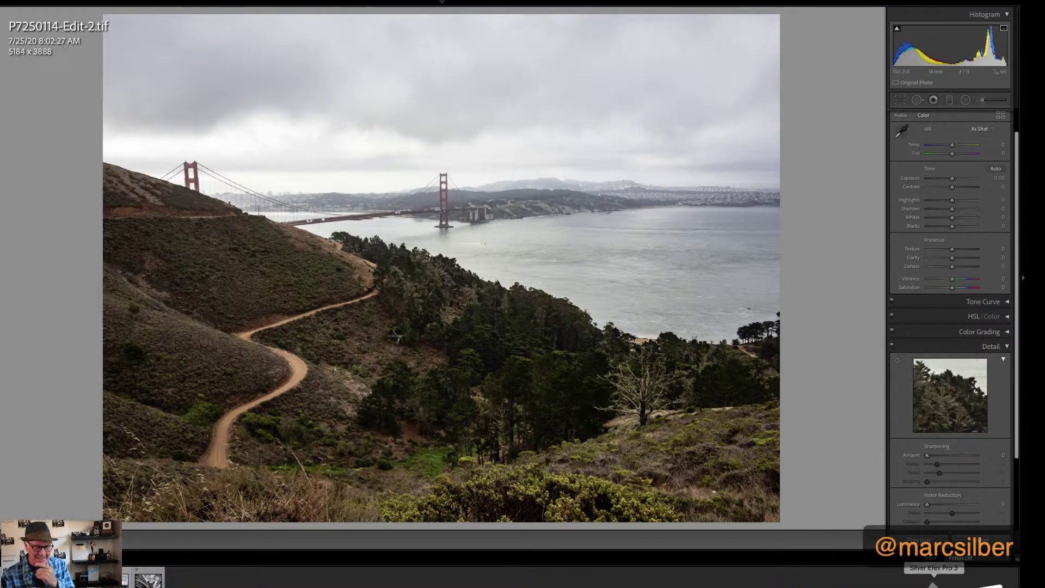
left_click(947, 584)
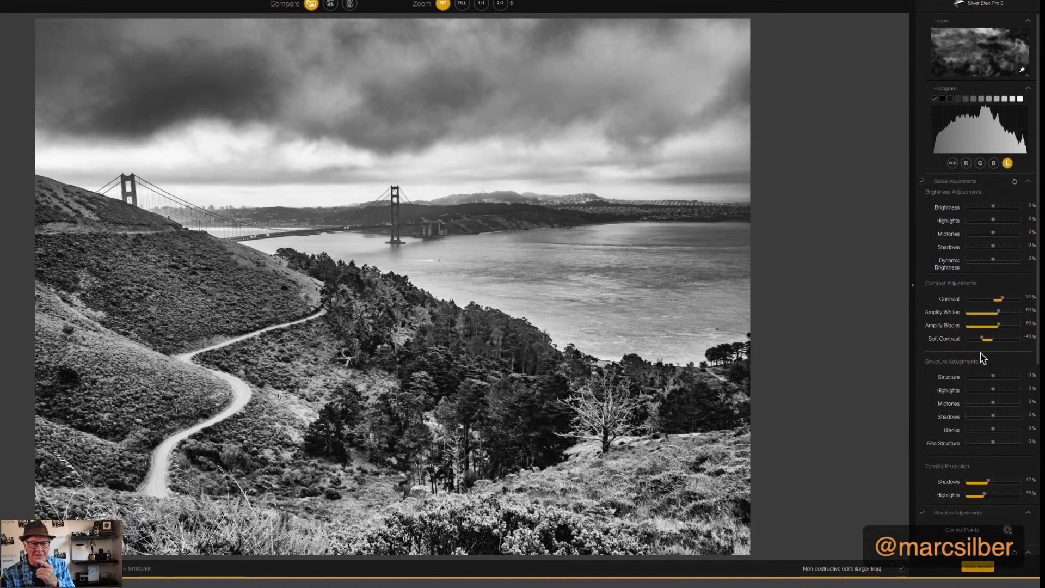
Compare the red and neutral color filters on the photo, and apply the red filter.
left_click_drag(1039, 362, 1040, 514)
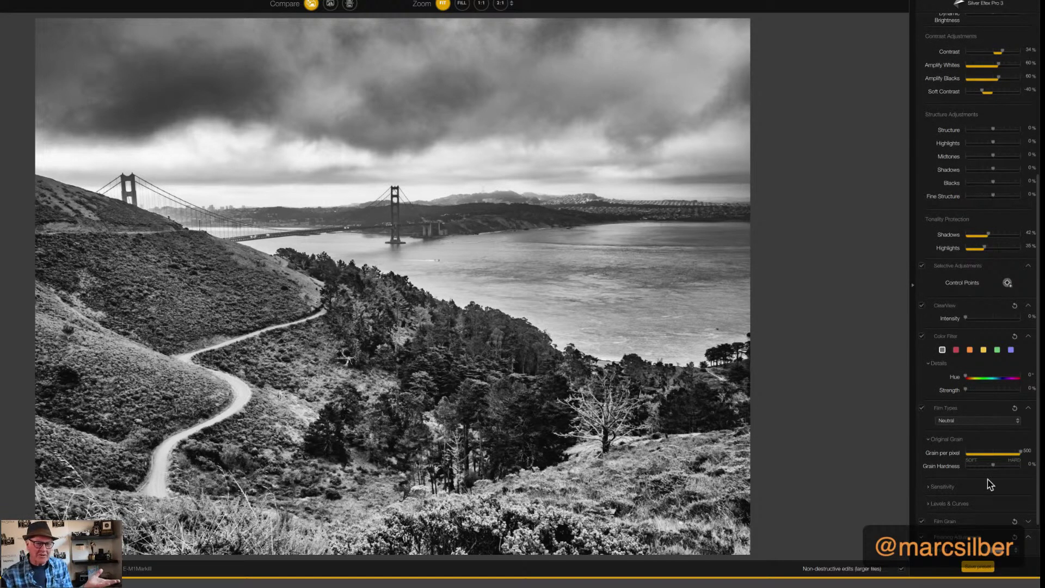
left_click(956, 350)
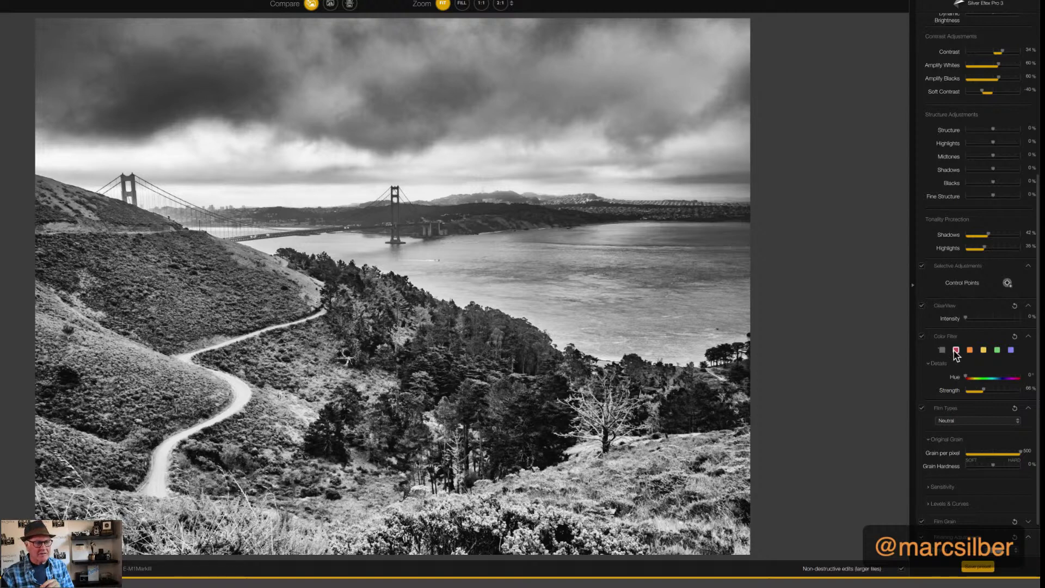
left_click(941, 351)
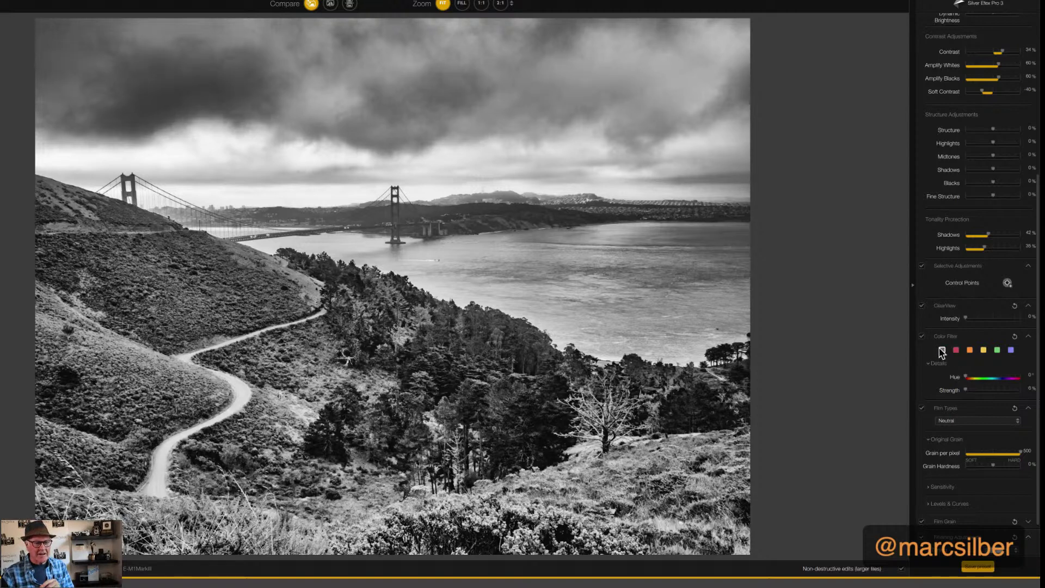
left_click(956, 351)
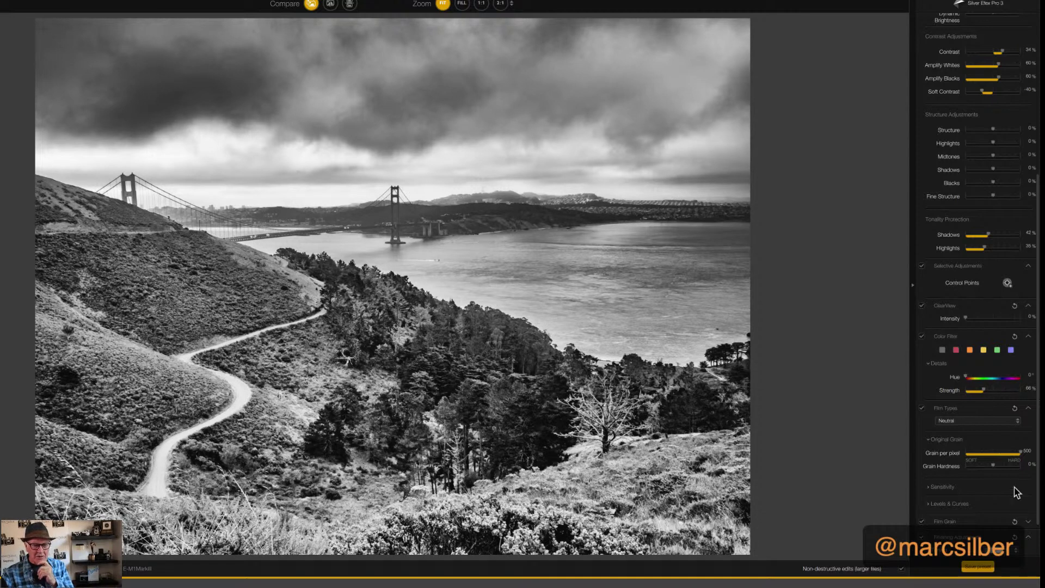
Apply the Kodak ISO 32 Panatomic X film type, compare before and after views, and return to the single view.
left_click(958, 423)
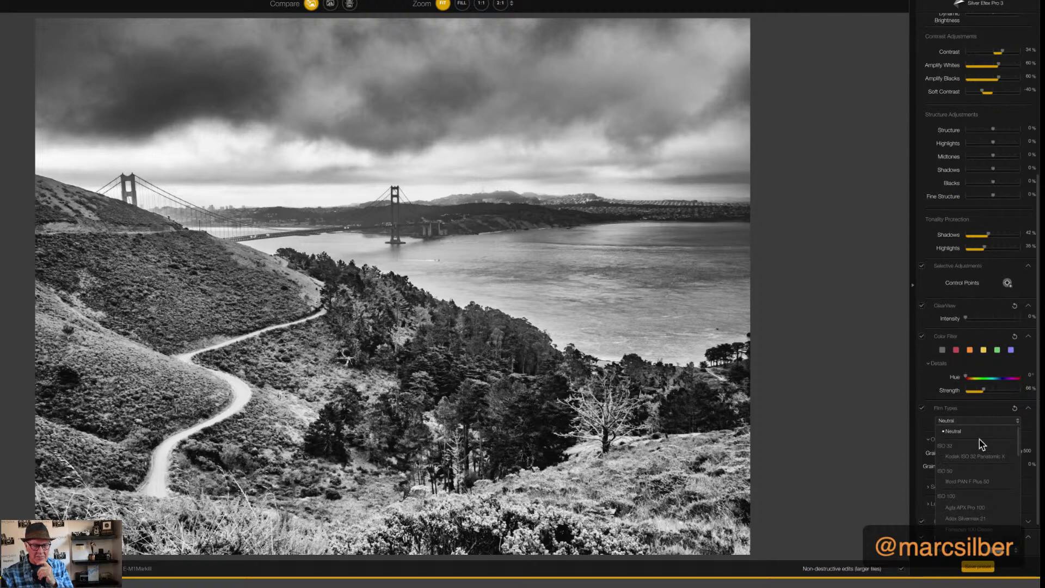
left_click(985, 461)
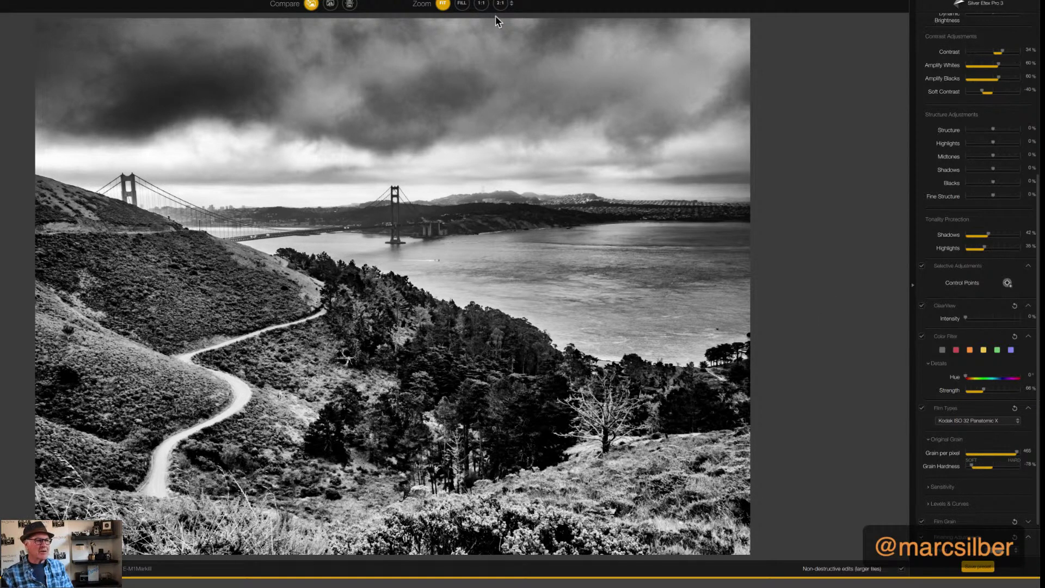
left_click(347, 5)
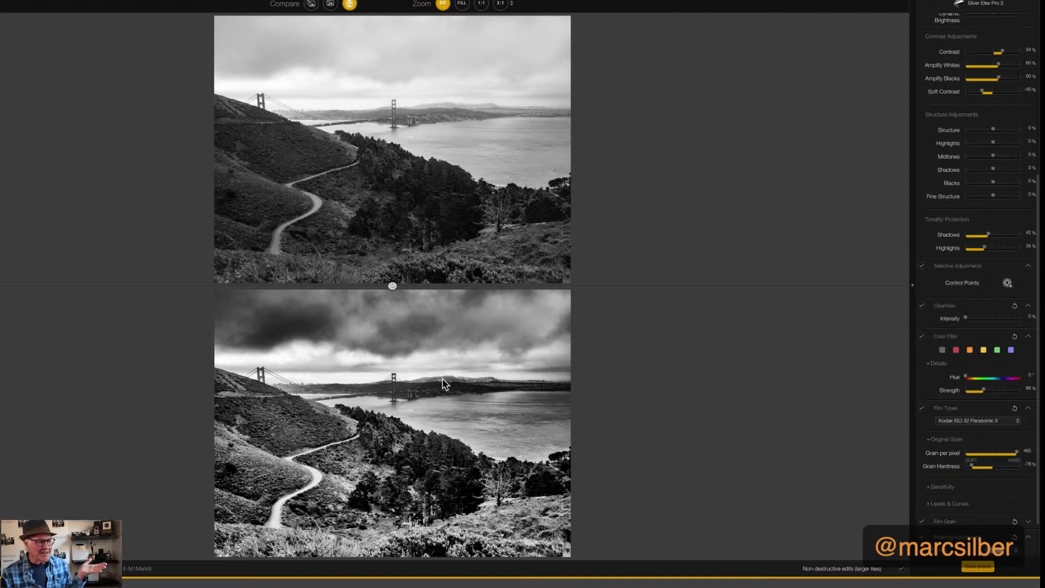
left_click(310, 4)
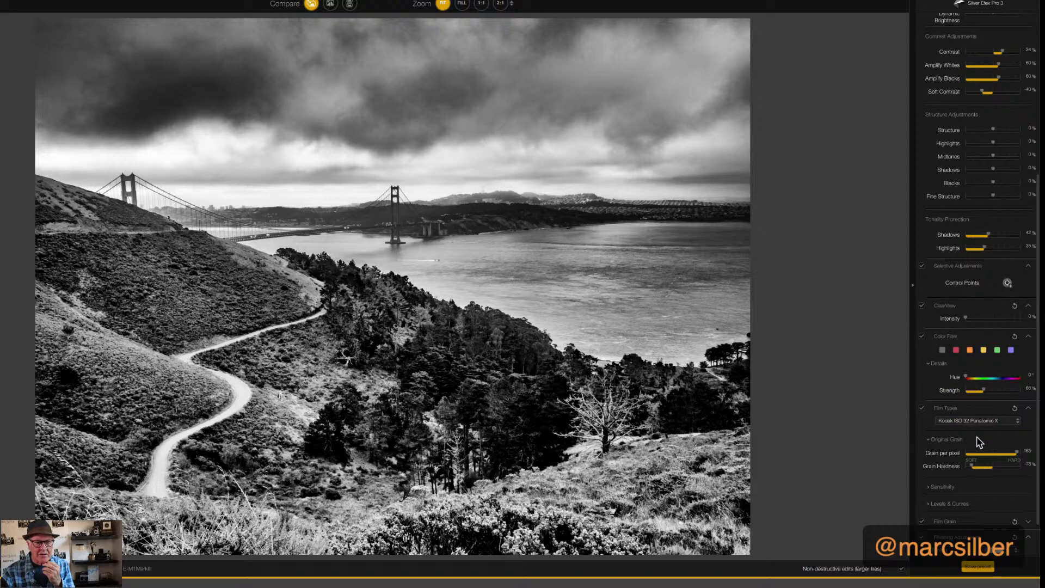
Add a control point on the winding road at its outer bend.
left_click(1004, 285)
left_click(245, 398)
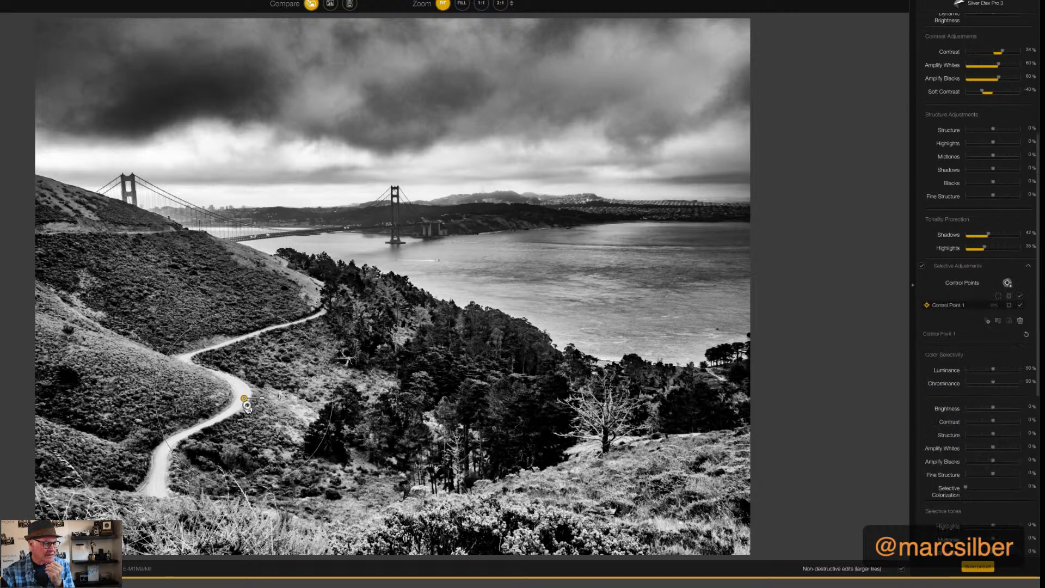
left_click(262, 401)
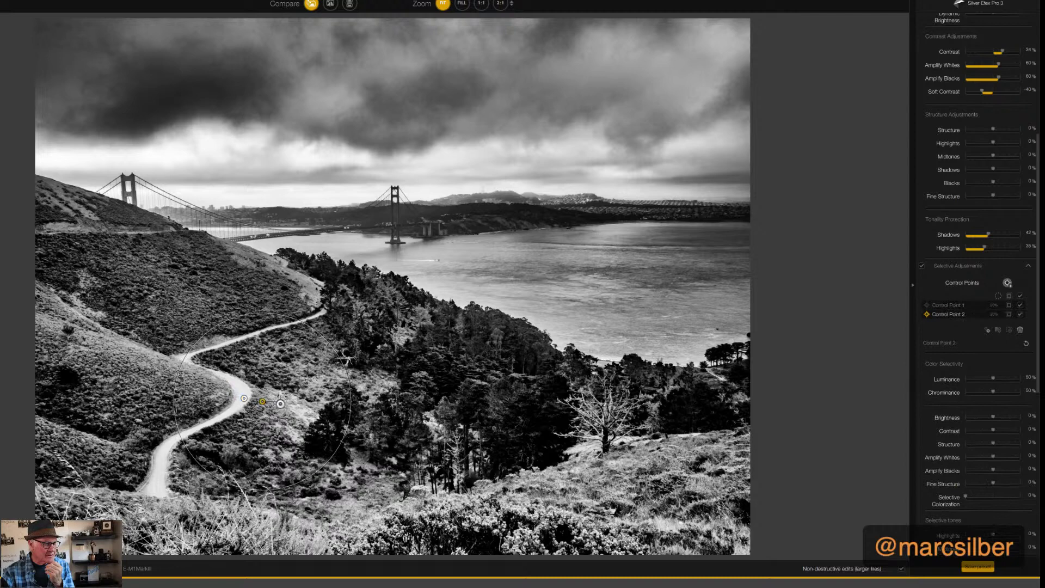
left_click(272, 402)
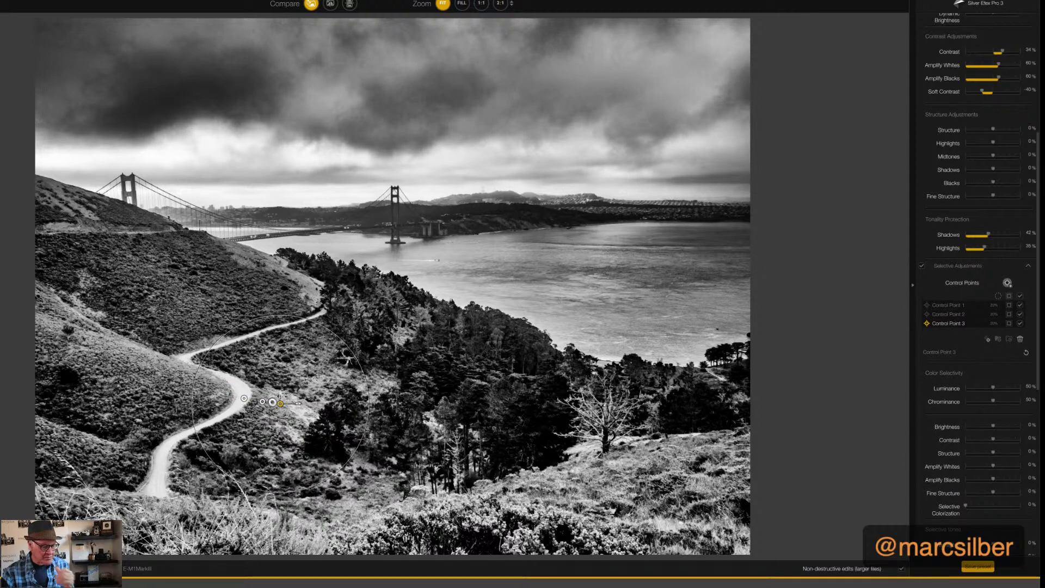
left_click_drag(280, 405, 200, 453)
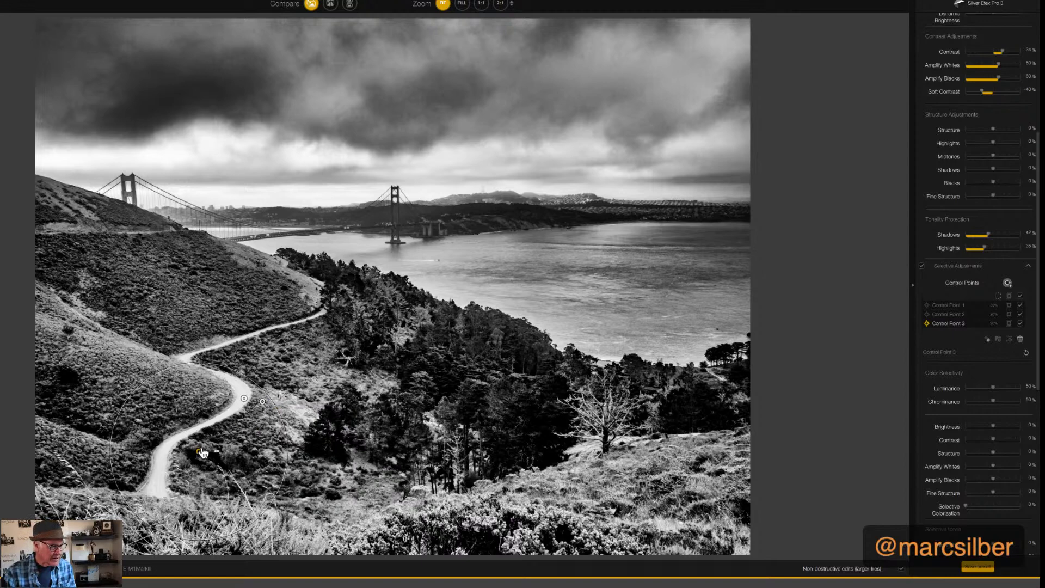
key("Delete")
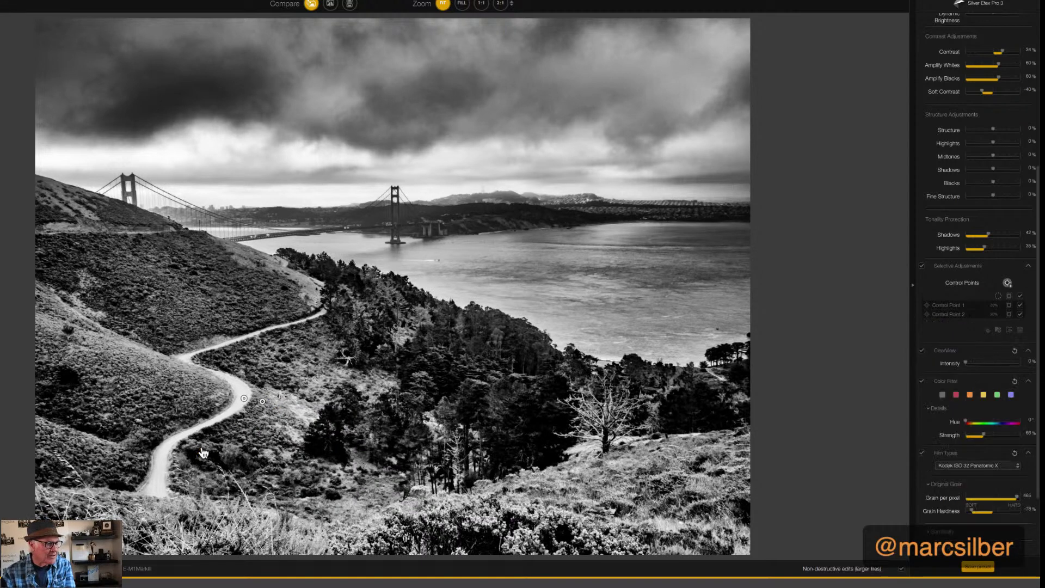
left_click(261, 402)
key("Delete")
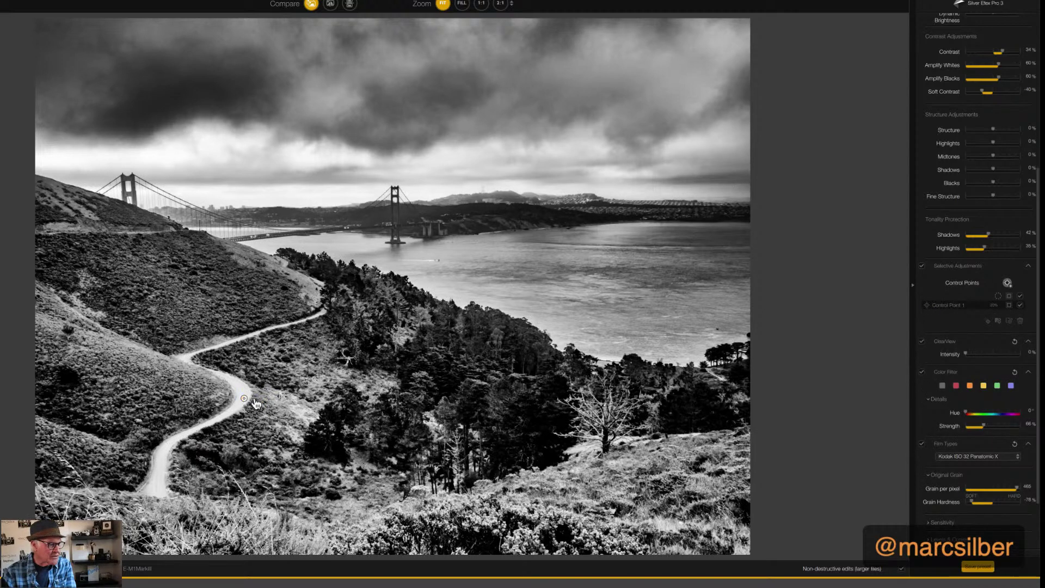
Shrink the radius of the road bend's control point and set its Brightness to -5% and Amplify Whites to -62%.
left_click(244, 397)
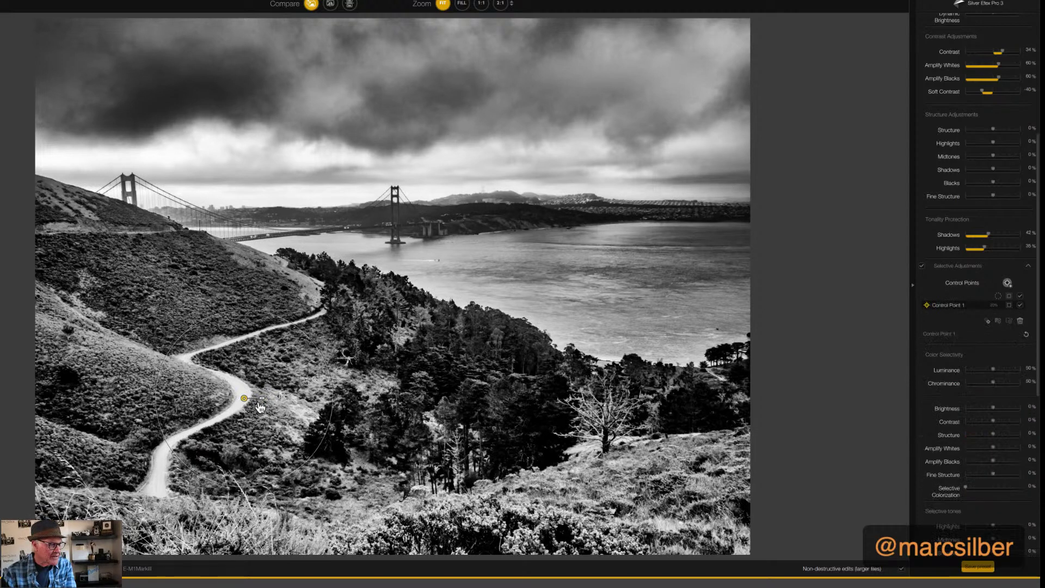
left_click_drag(262, 403, 259, 402)
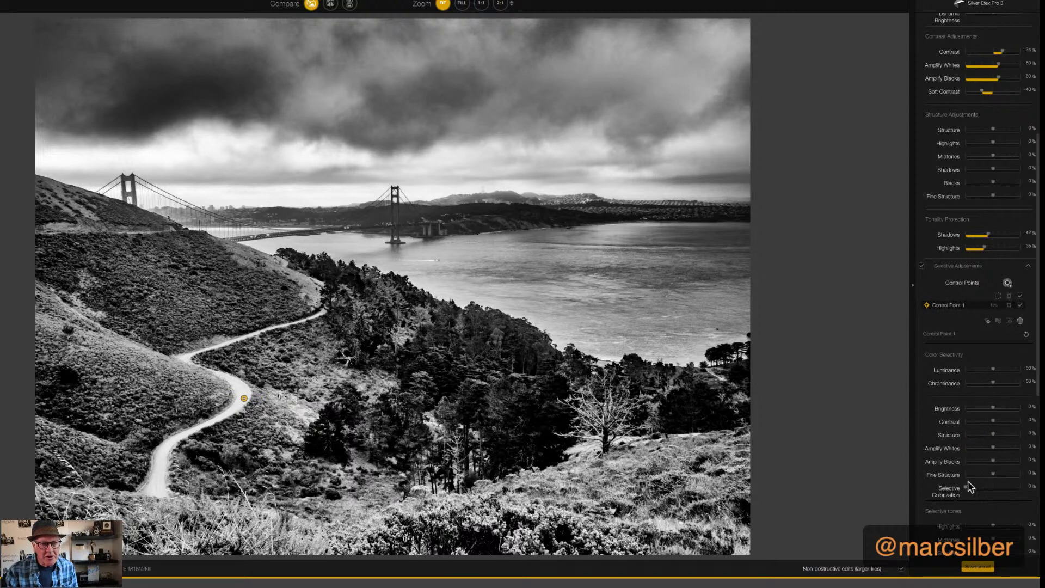
left_click_drag(993, 408, 977, 453)
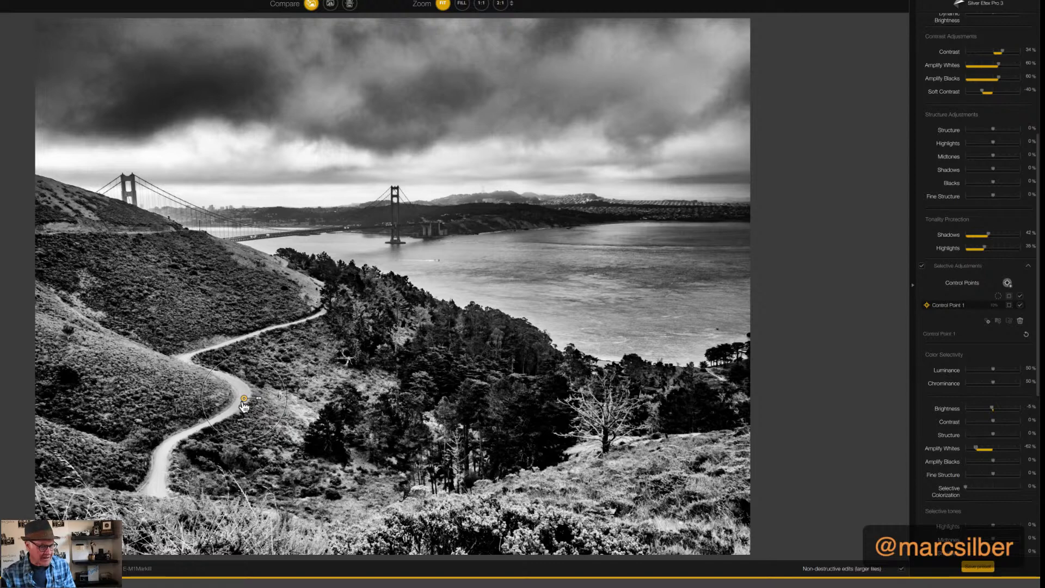
Duplicate the road control point to four more spots along the road, and set Amplify Whites to -32% on the uppermost copy.
left_click_drag(244, 399, 187, 430)
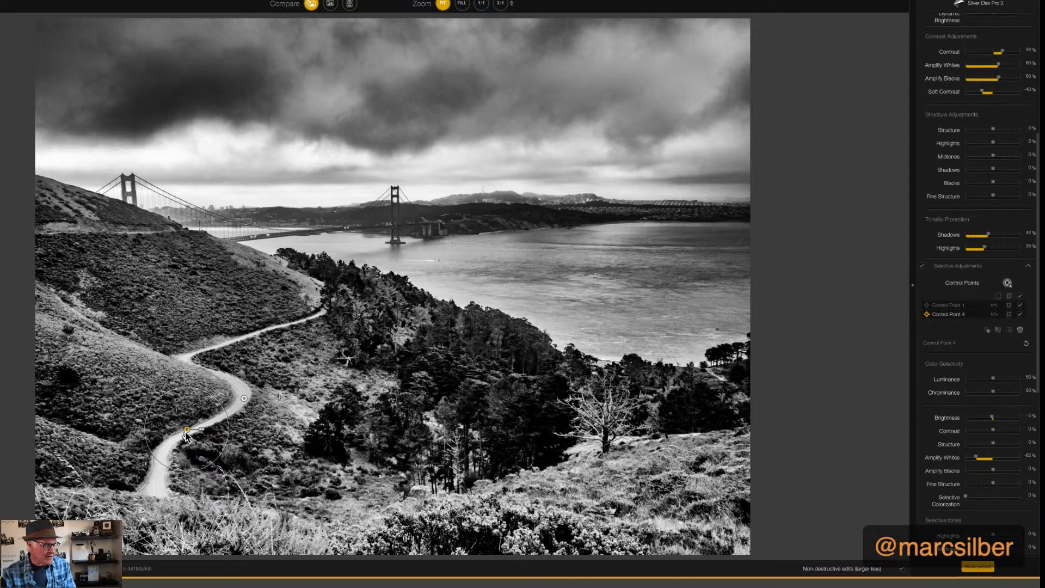
left_click_drag(187, 430, 163, 469)
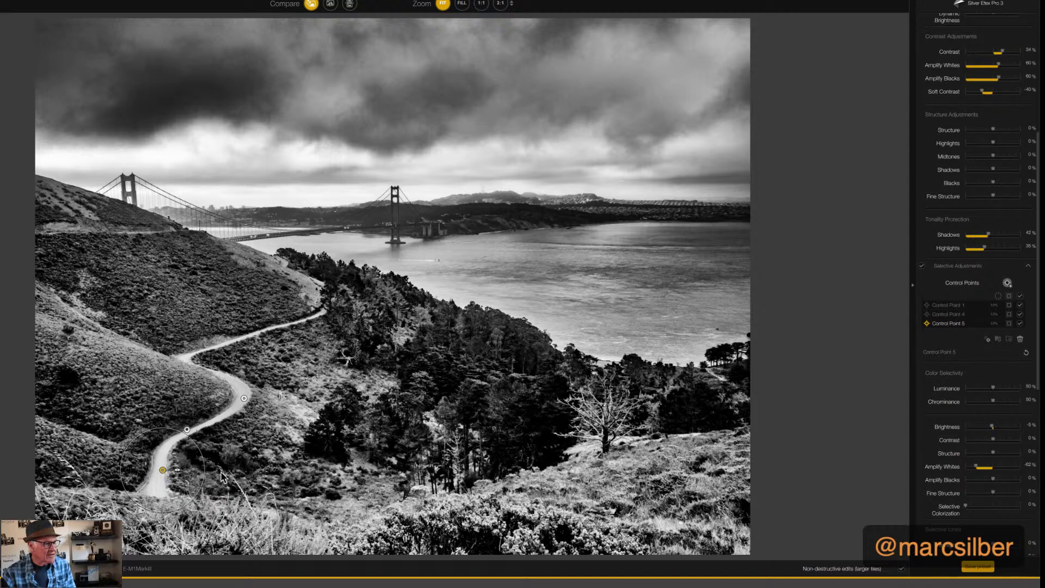
left_click(244, 399)
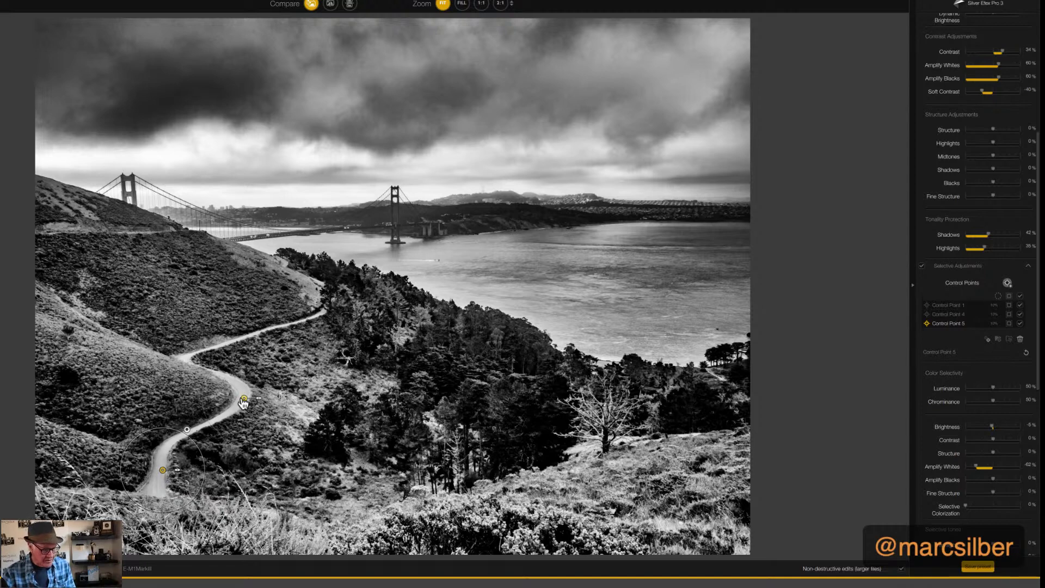
left_click_drag(244, 399, 203, 360)
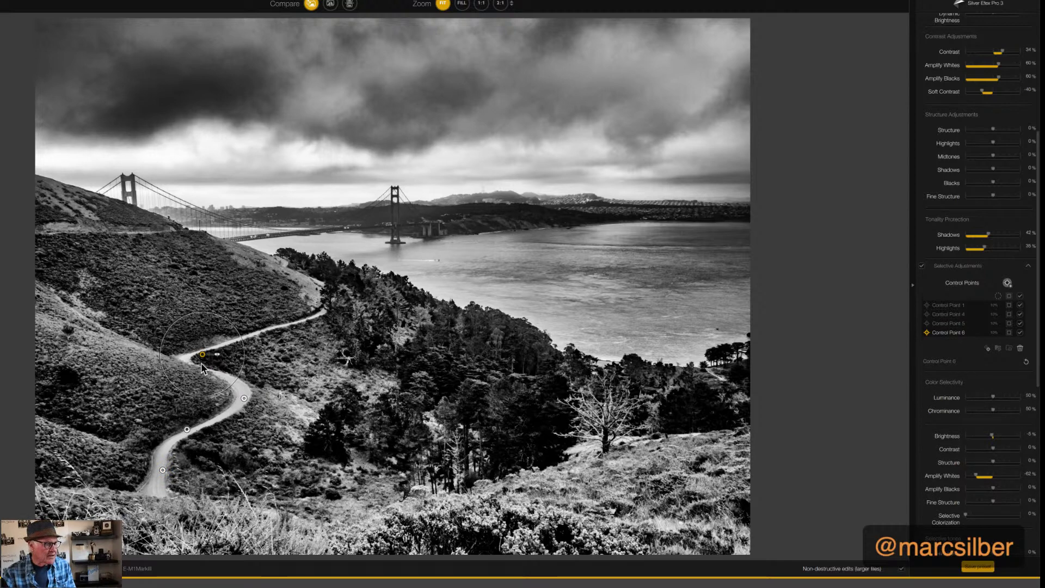
left_click_drag(203, 354, 274, 330)
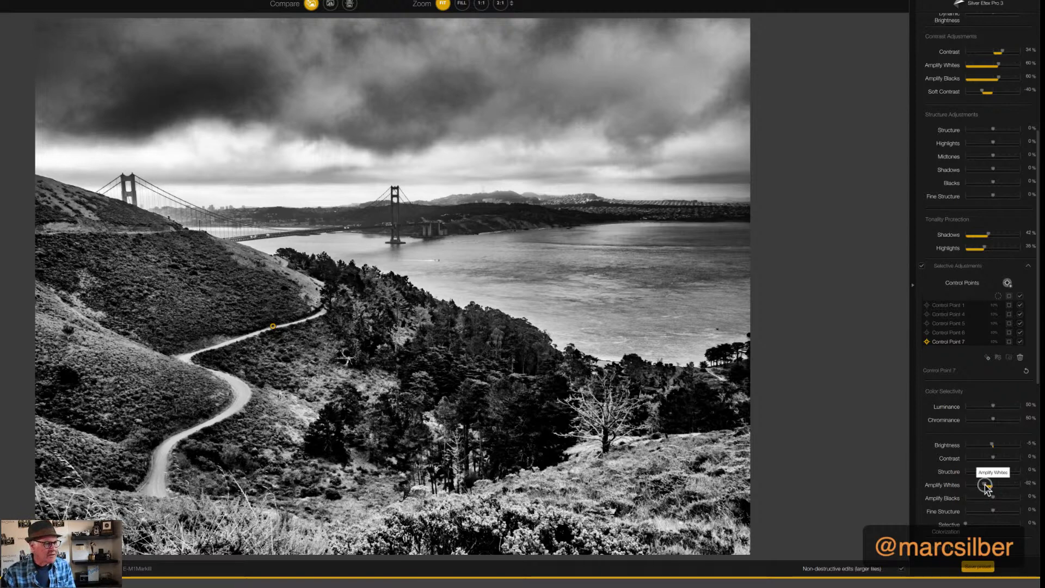
left_click_drag(986, 487, 994, 487)
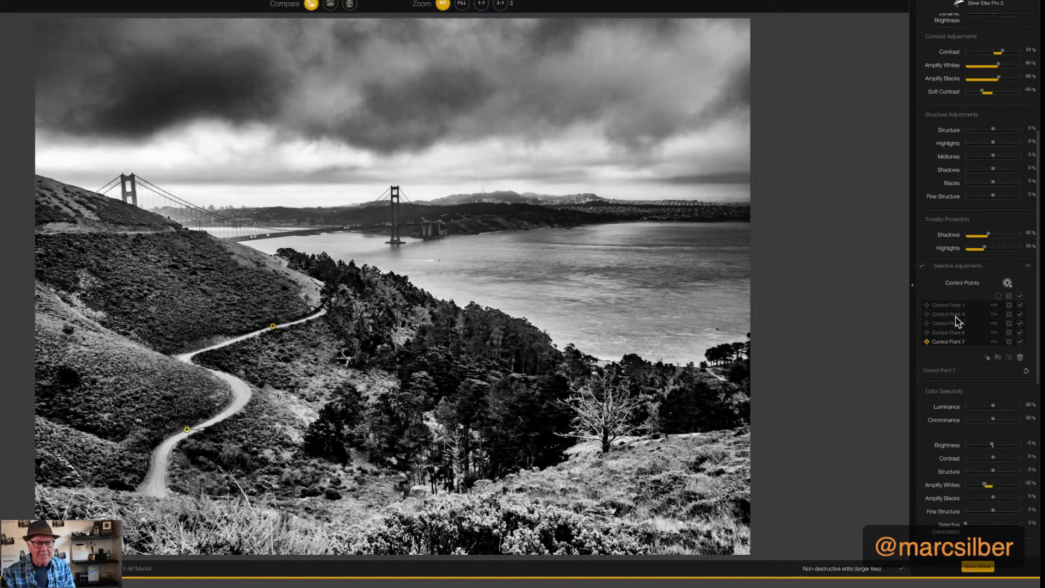
Examine the darkest and brightest tonal zones of the histogram on the photo.
scroll(965, 199, "up", 1)
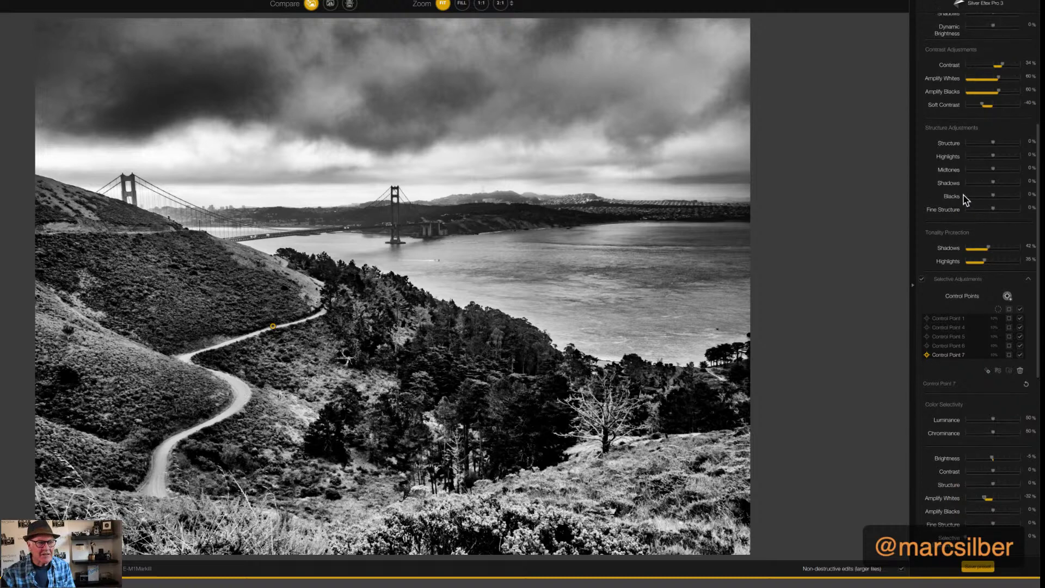
scroll(964, 199, "up", 3)
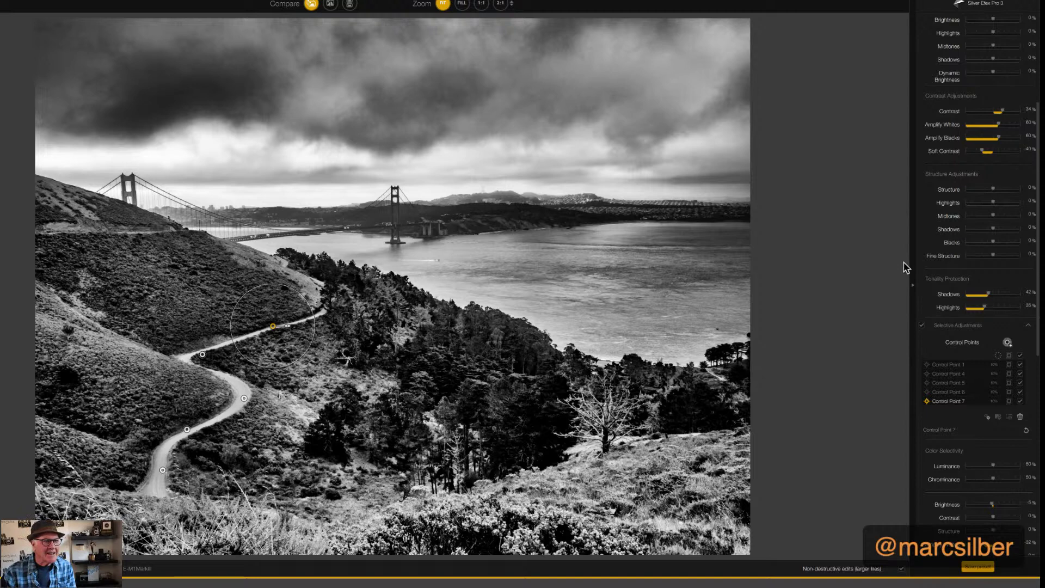
scroll(974, 253, "up", 6)
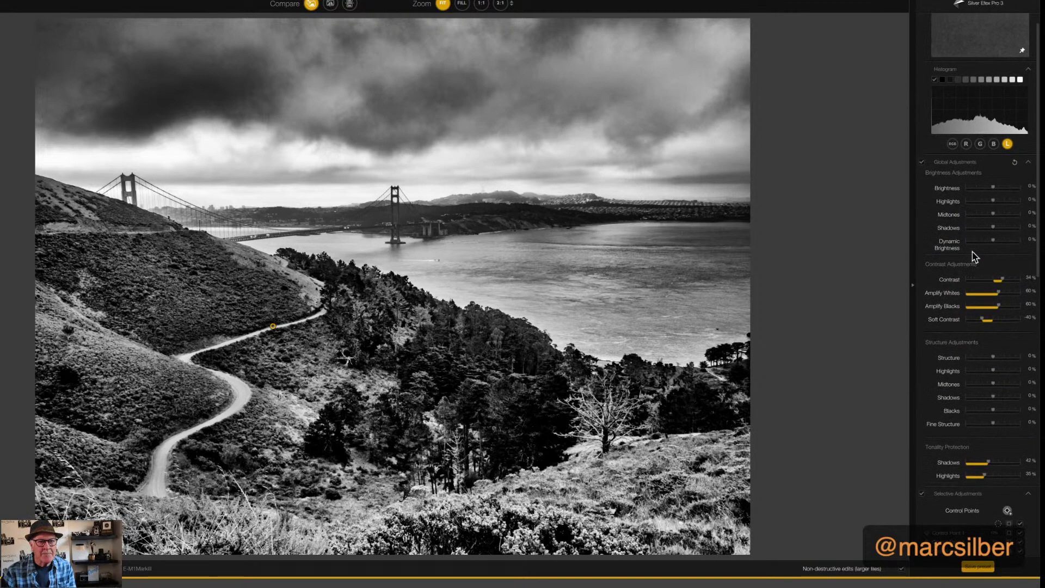
scroll(972, 253, "up", 2)
mouse_move(943, 101)
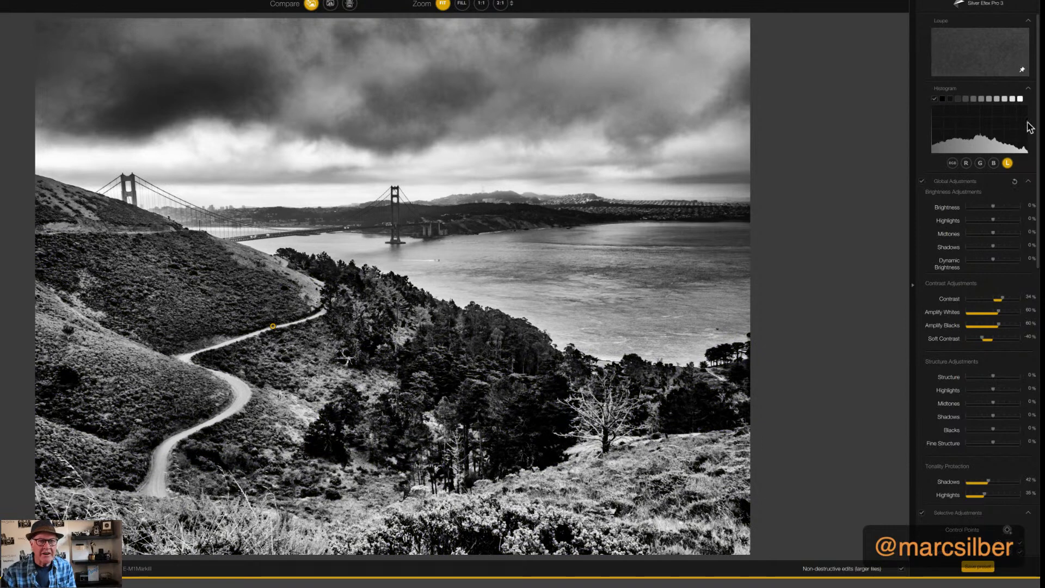
mouse_move(1020, 100)
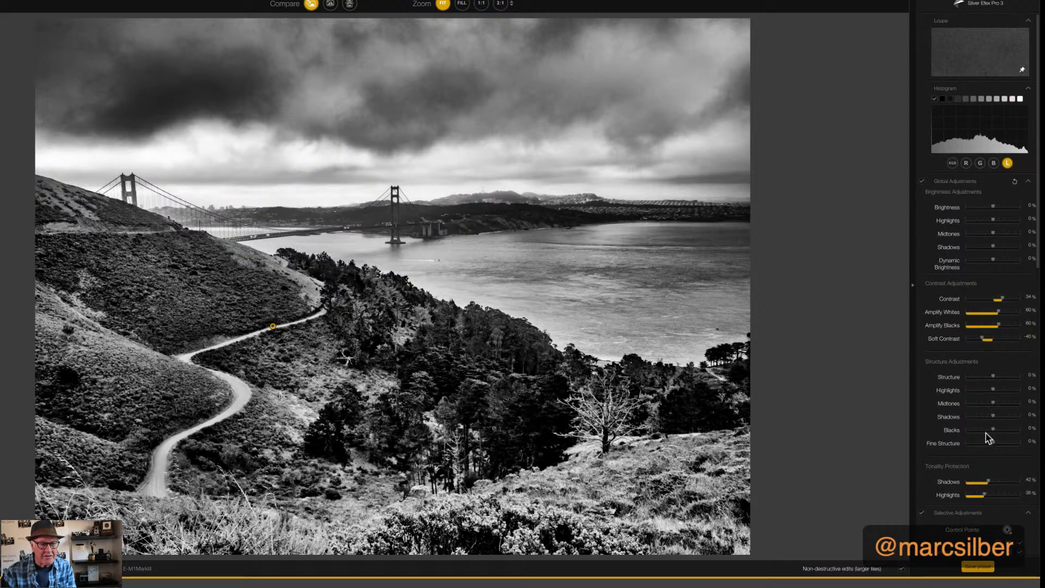
Set the global Amplify Whites to 61% and check the brightest tonal zone on the photo.
scroll(925, 363, "down", 2)
scroll(927, 368, "down", 5)
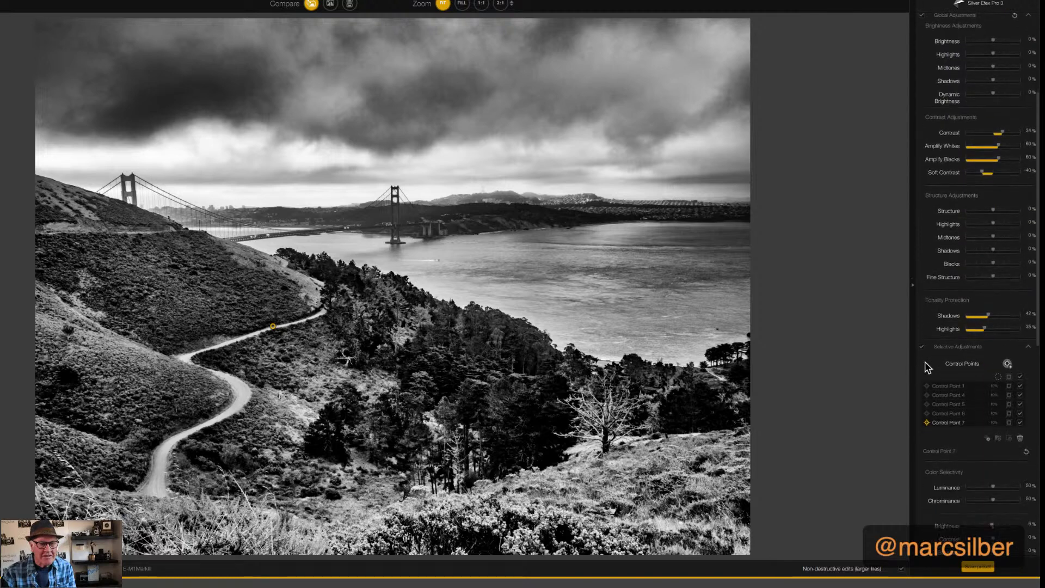
scroll(928, 367, "down", 4)
scroll(928, 368, "up", 4)
scroll(928, 368, "up", 4)
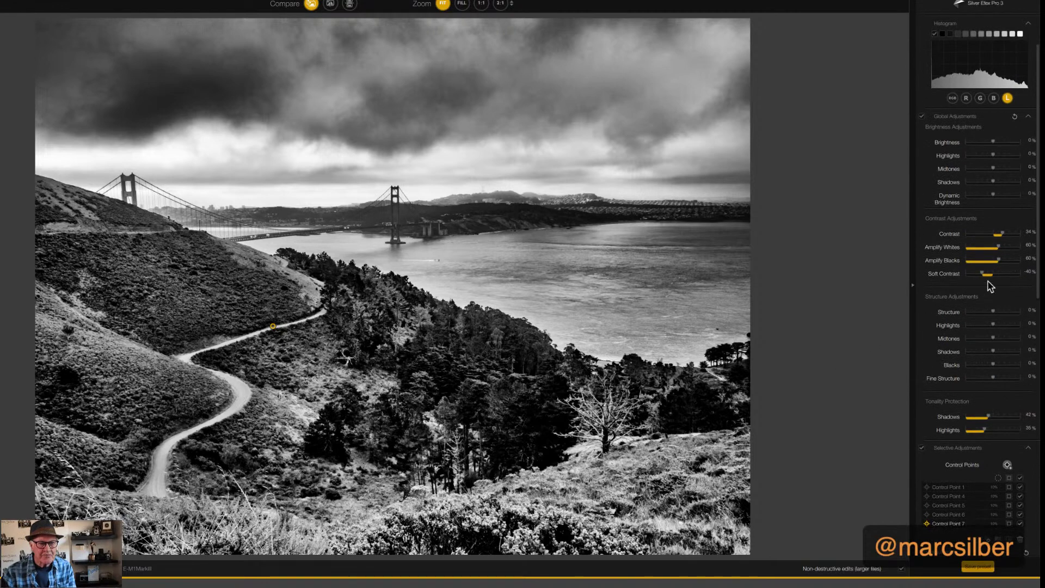
mouse_move(998, 248)
left_mouse_down()
mouse_move(1010, 246)
mouse_move(999, 247)
left_mouse_up()
left_click_drag(998, 247, 999, 248)
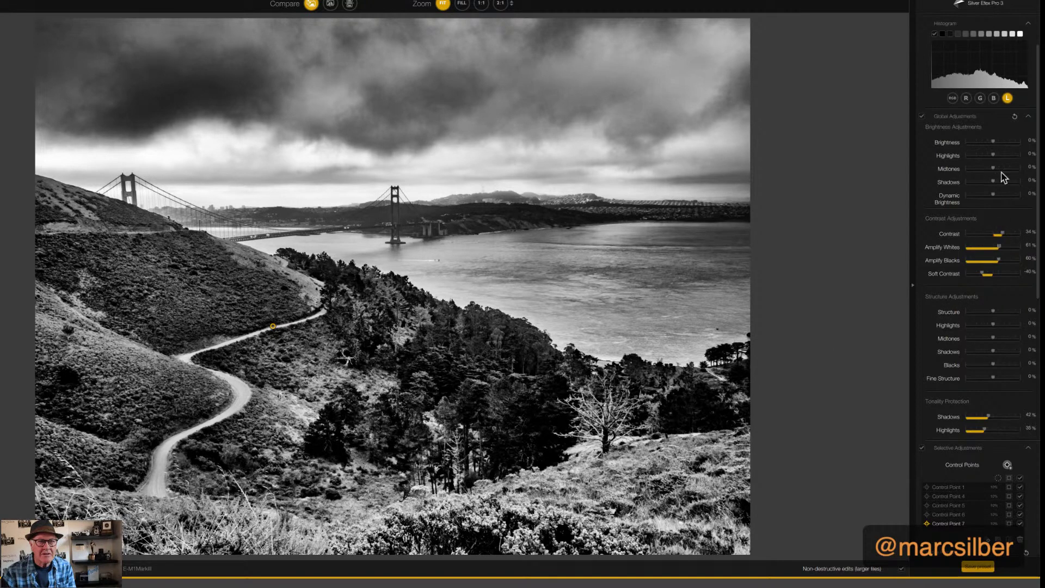
mouse_move(1020, 34)
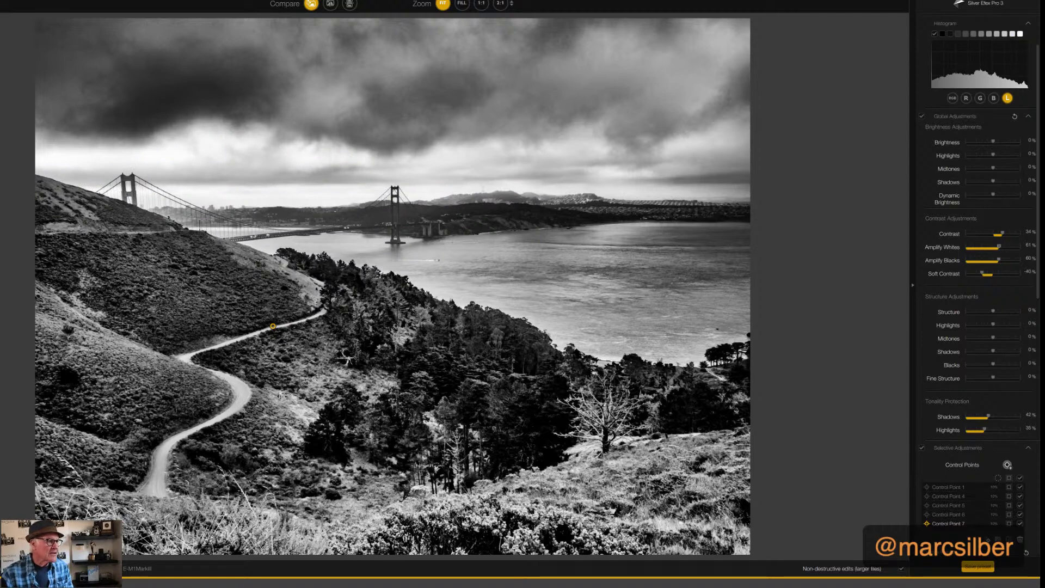
Apply the first Selenium toning, number 4, in the finishing adjustments.
scroll(950, 500, "down", 2)
scroll(950, 500, "down", 12)
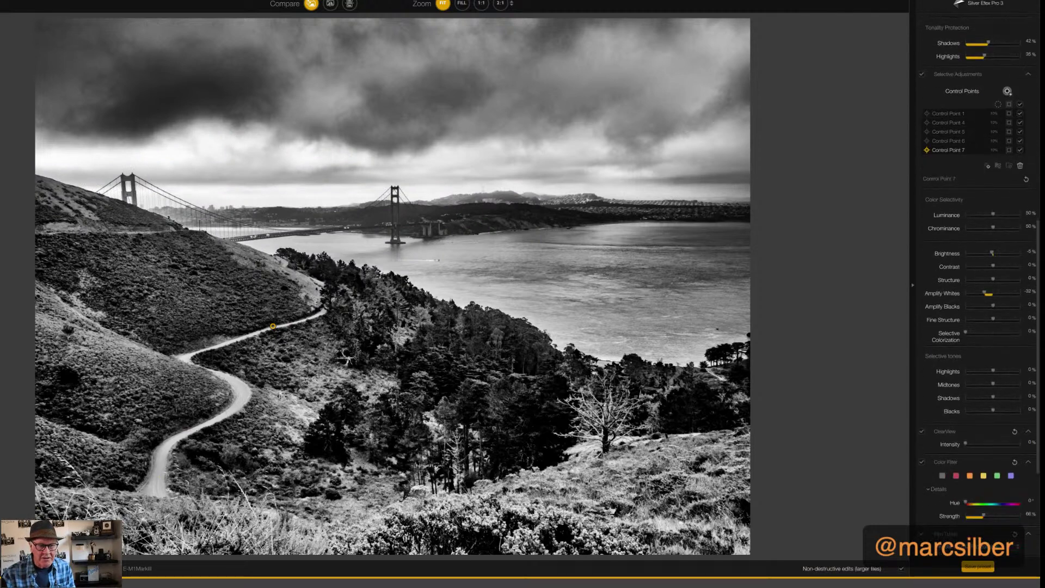
scroll(1026, 492, "down", 5)
scroll(1025, 493, "down", 2)
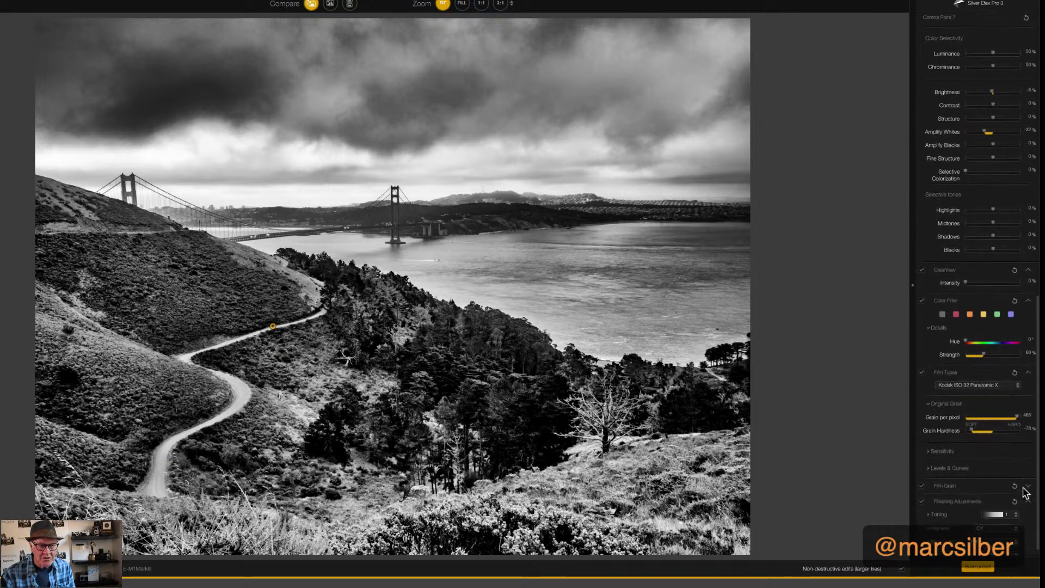
left_click(1005, 506)
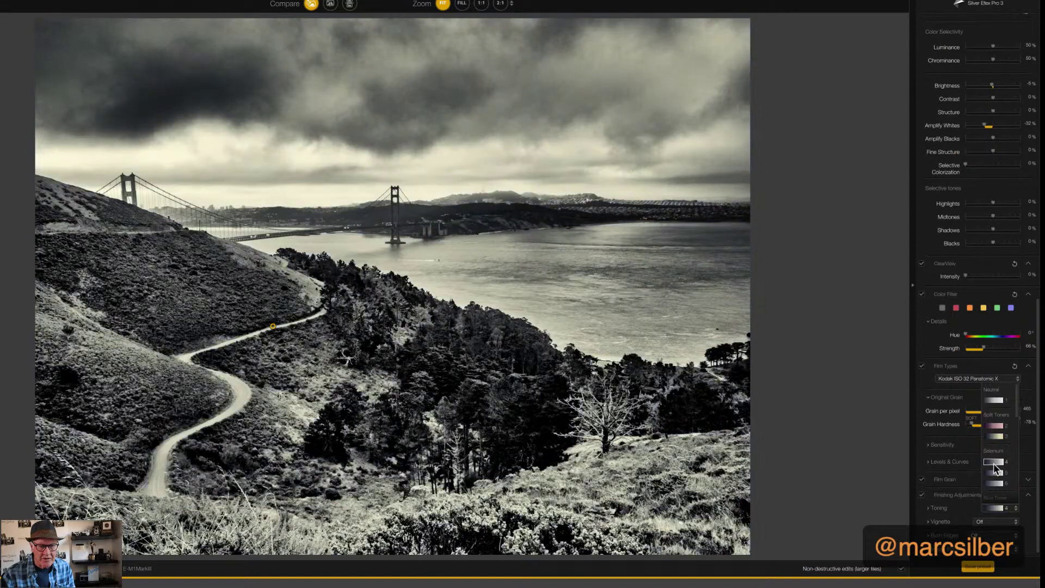
left_click(993, 462)
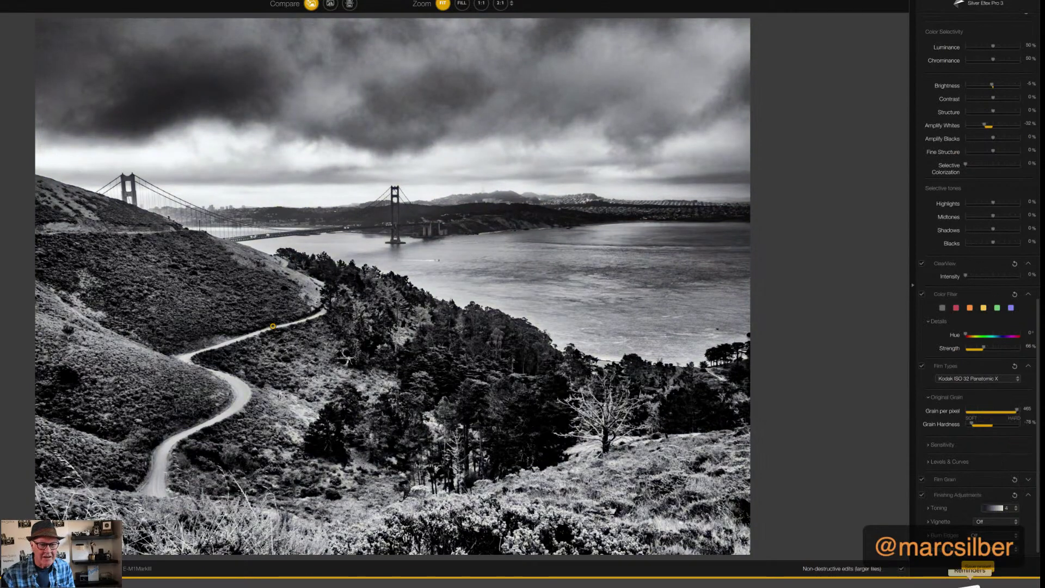
Try the All Edges 1 and All Edges (Soft) 1 burned edges on the photo, and switch edge burning off.
scroll(999, 520, "down", 1)
scroll(1000, 521, "up", 1)
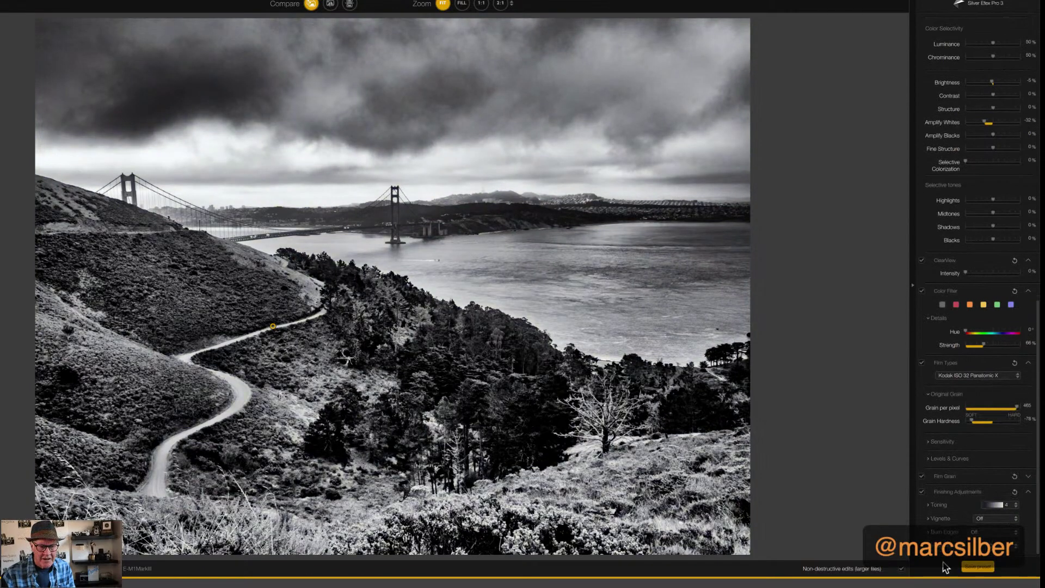
left_click(1016, 533)
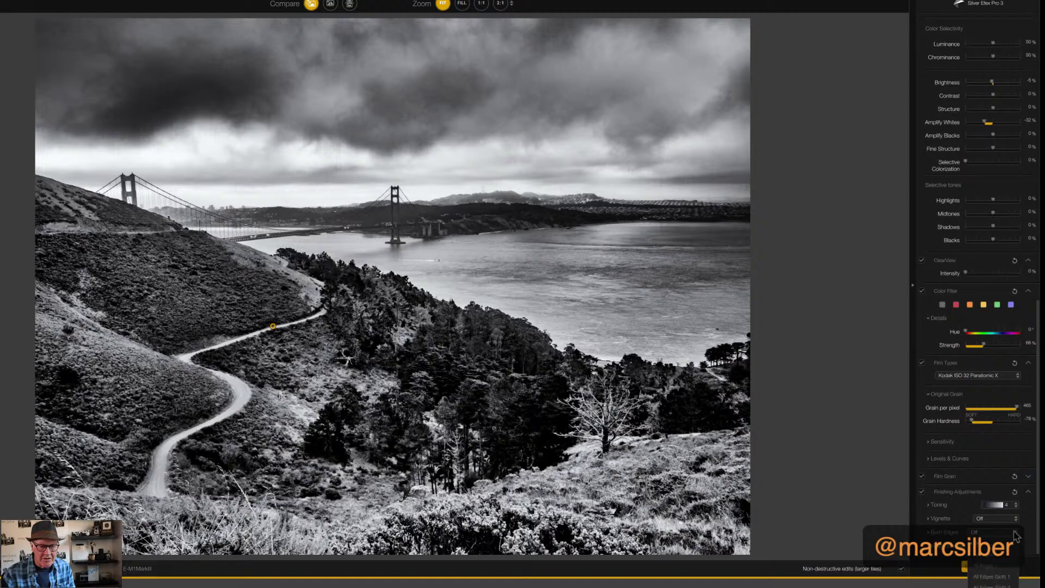
left_click(993, 556)
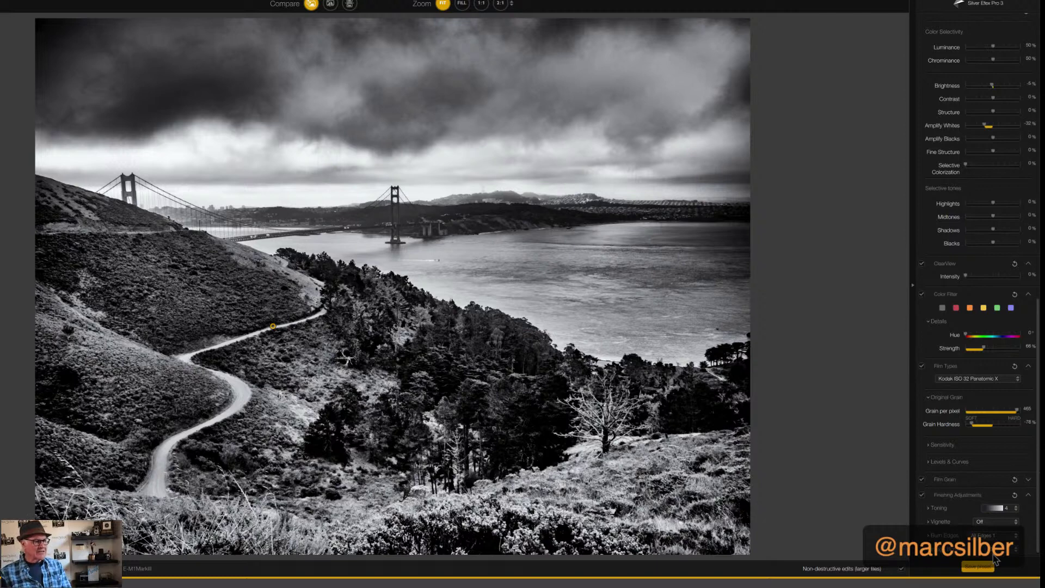
left_click(1016, 538)
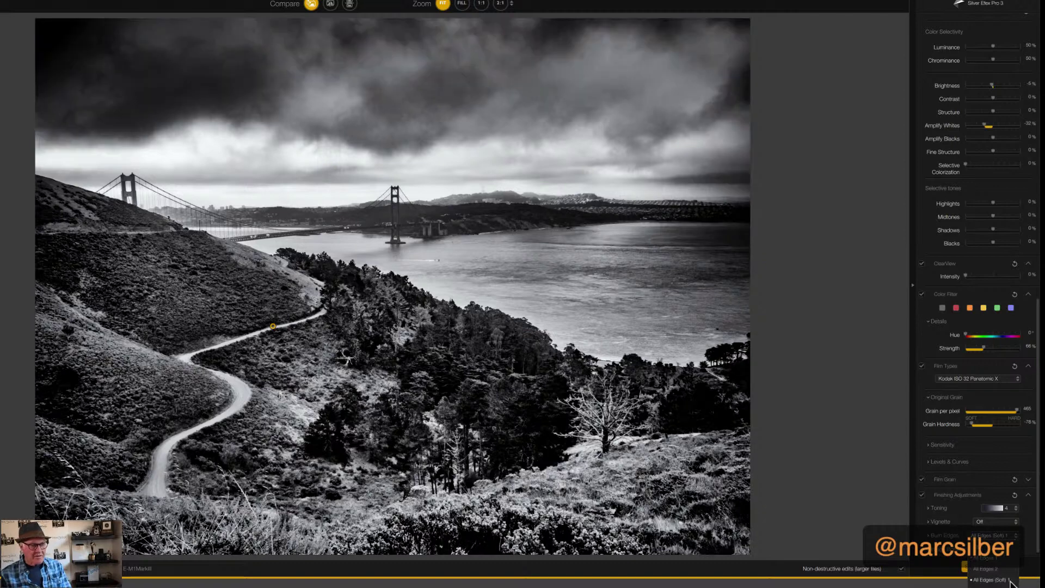
left_click(1009, 580)
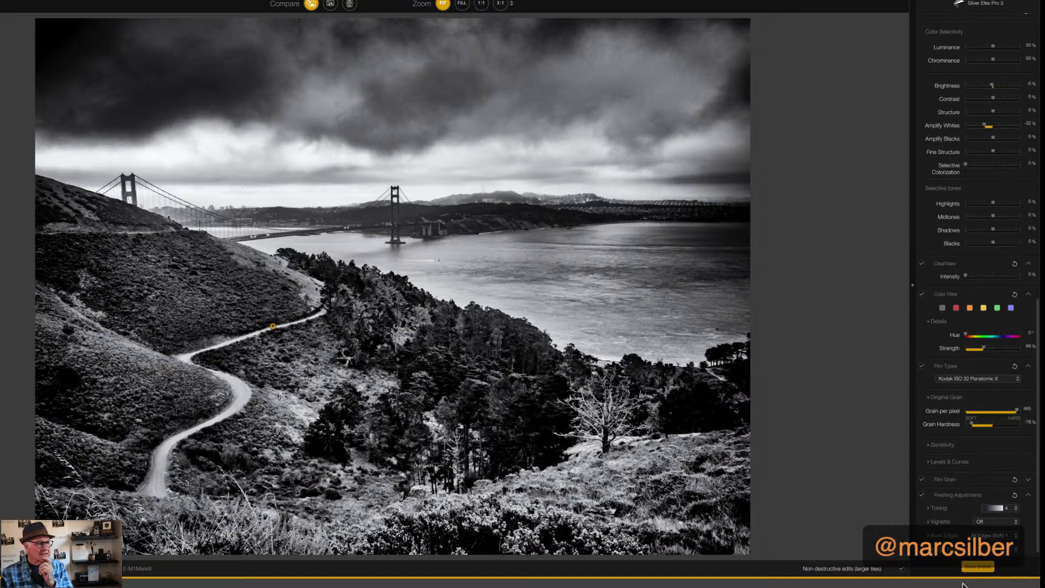
left_click(992, 536)
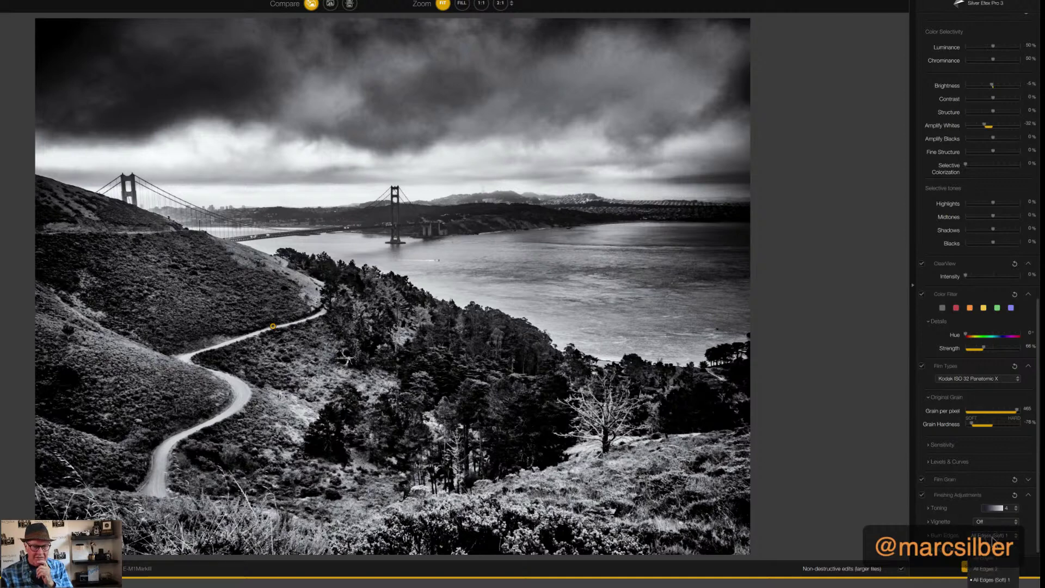
left_click(989, 552)
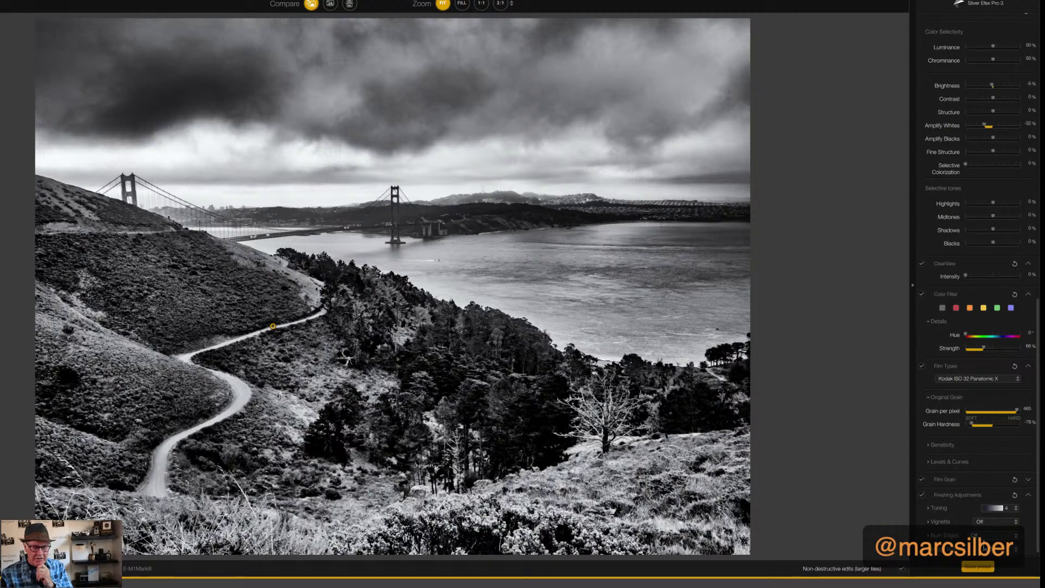
Try the All Edges (Soft) 1 burned edges on the photo.
left_click(1015, 537)
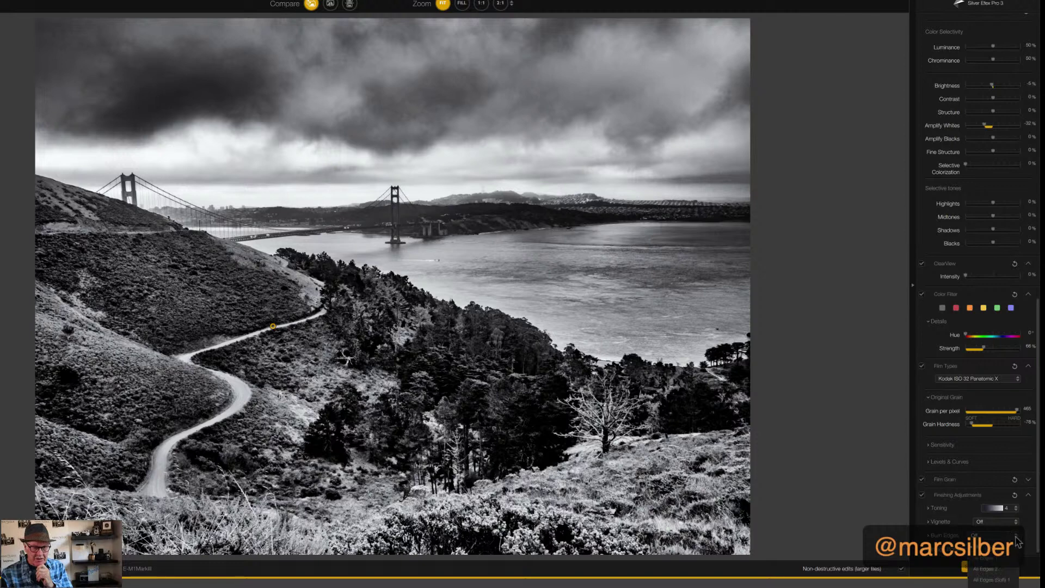
left_click(999, 579)
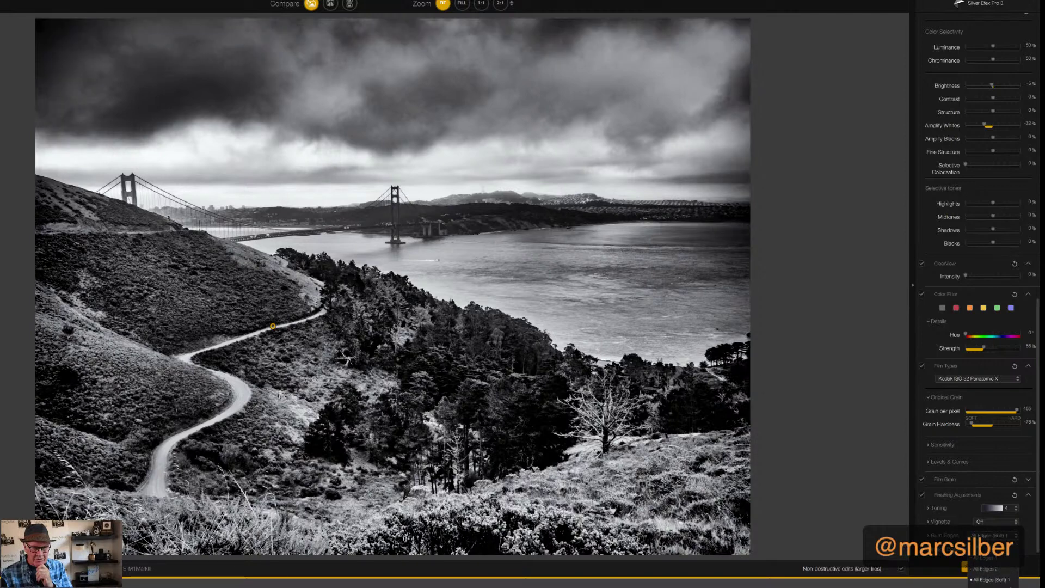
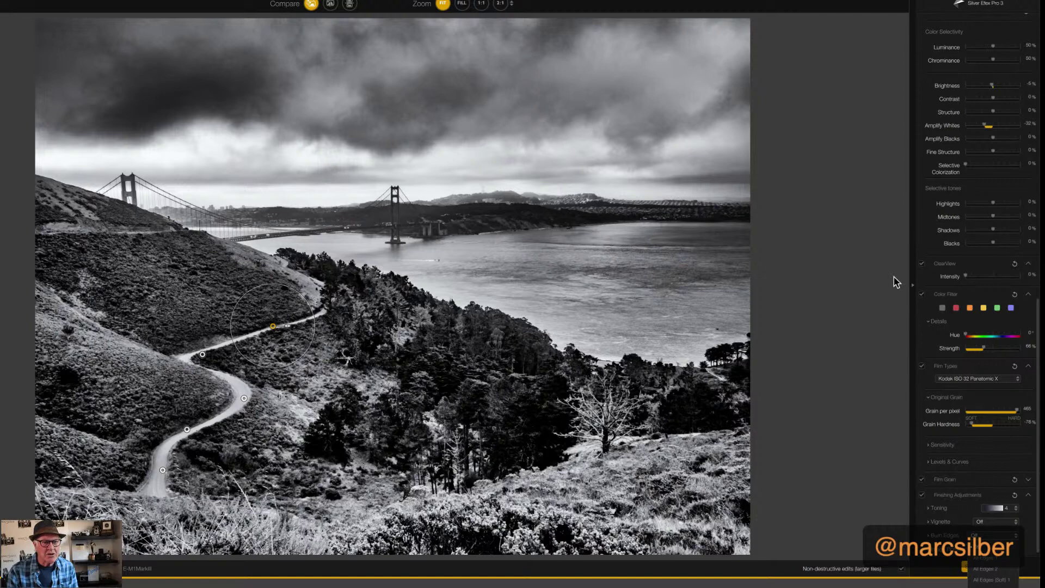
Set the global Dynamic Brightness of the photo to 18%.
scroll(922, 289, "up", 3)
scroll(923, 288, "up", 15)
scroll(923, 281, "up", 7)
scroll(923, 281, "down", 2)
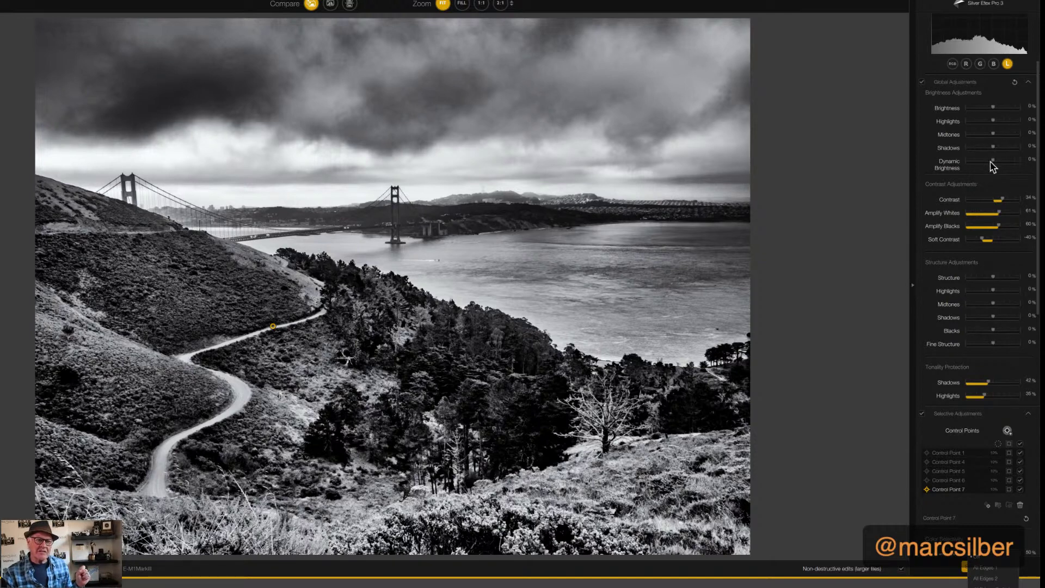
left_click_drag(993, 162, 999, 167)
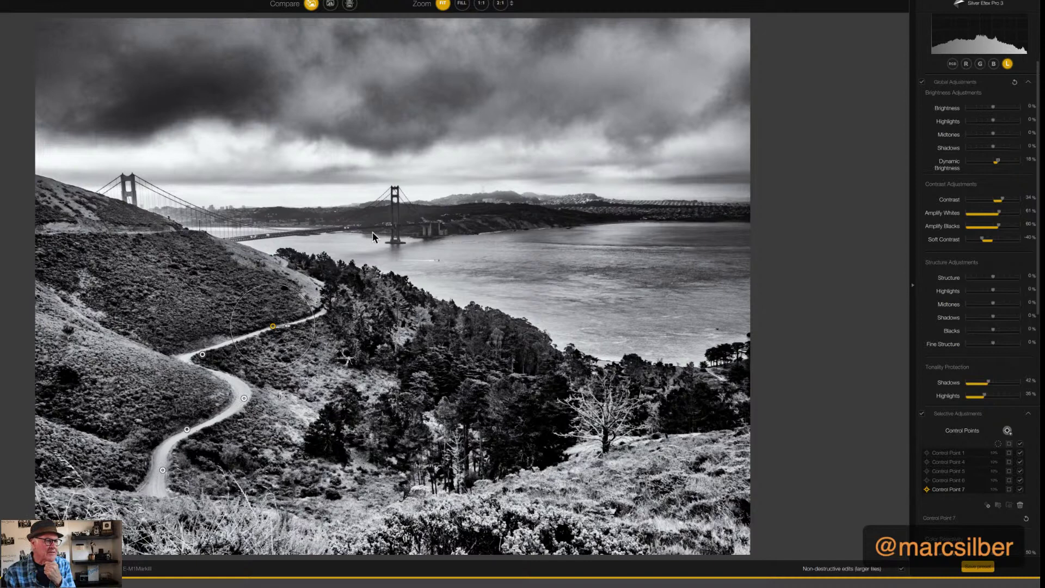
Compare the photo before and after in the side-by-side and split views, and return to the single-image view.
left_click(349, 5)
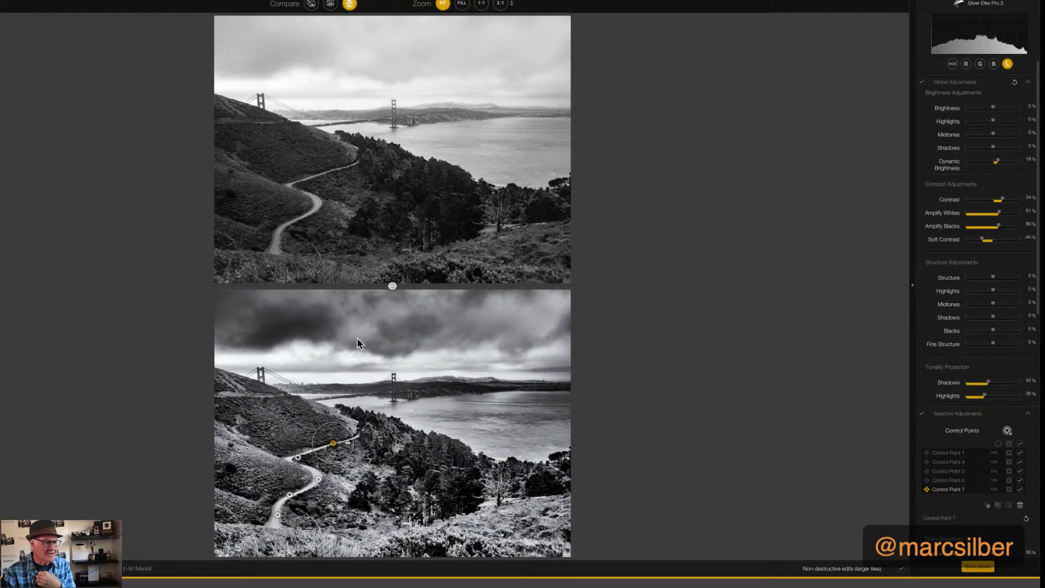
left_click(330, 5)
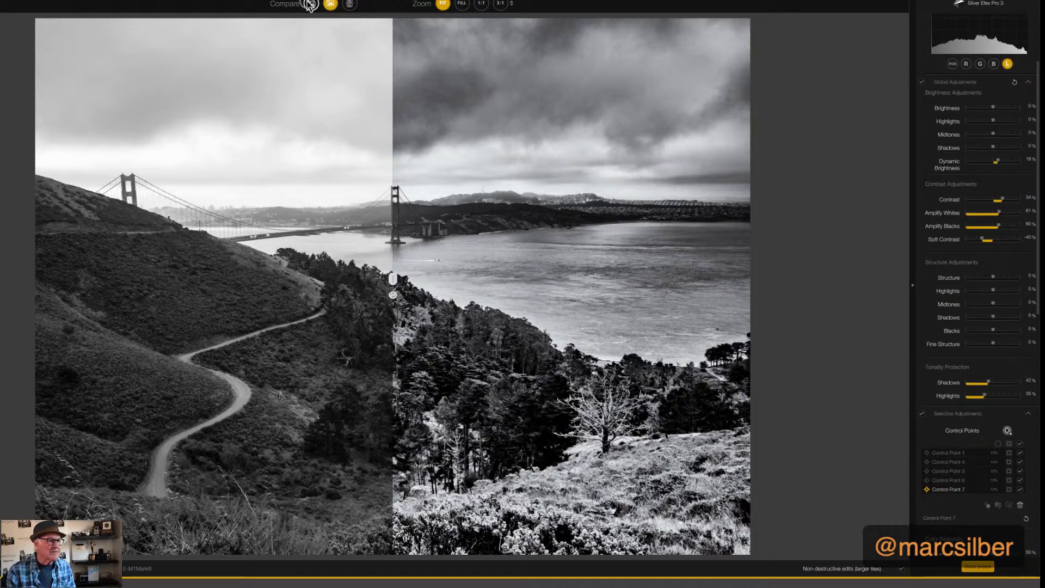
left_click(310, 5)
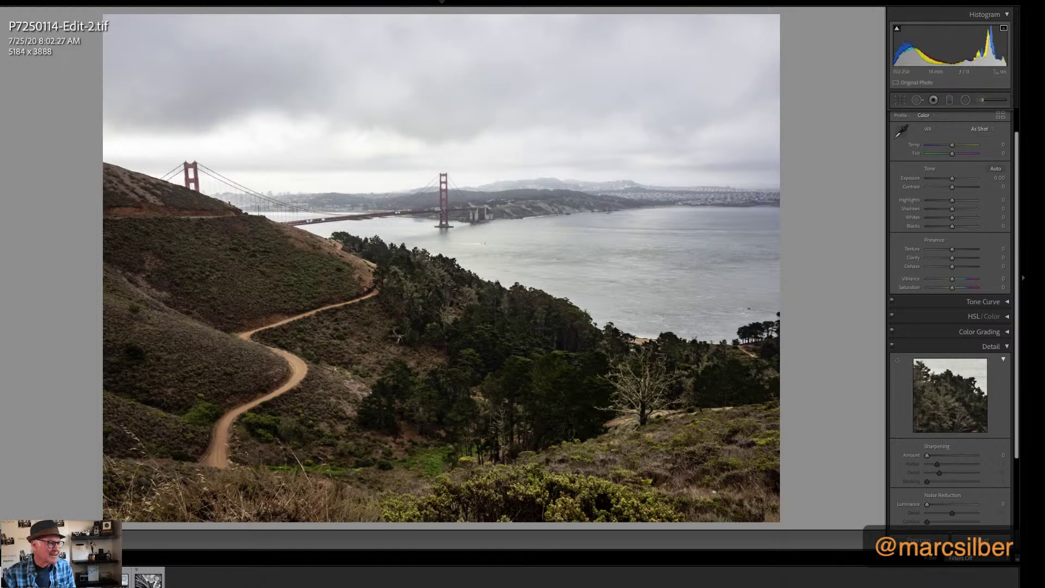
In Lightroom Classic, compare the new Golden Gate edit P7250114-Edit-2.tif with P7250114-Edit.tif and the black and white Eiffel Tower photo.
key("Left")
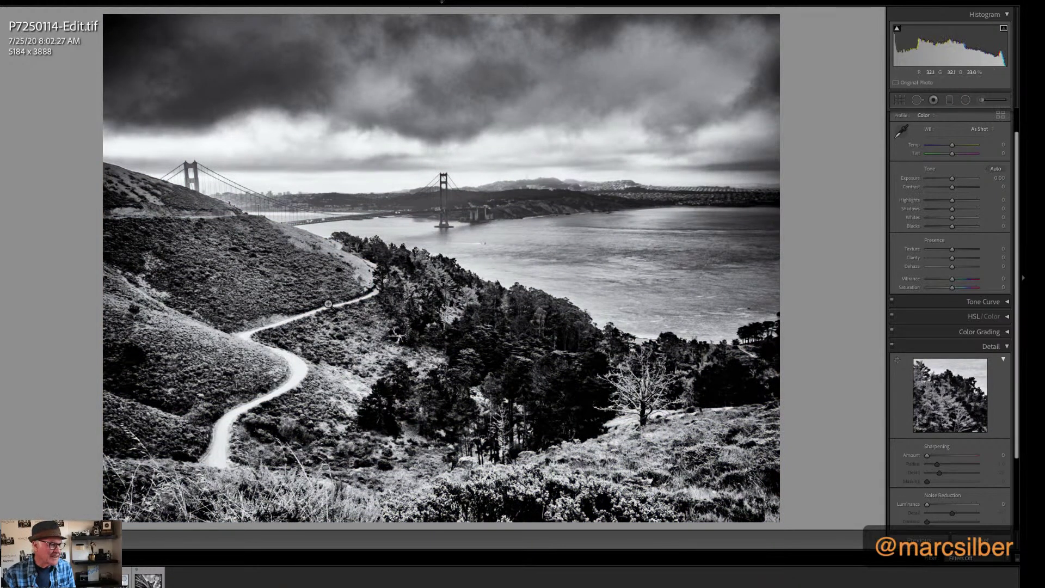
key("Left")
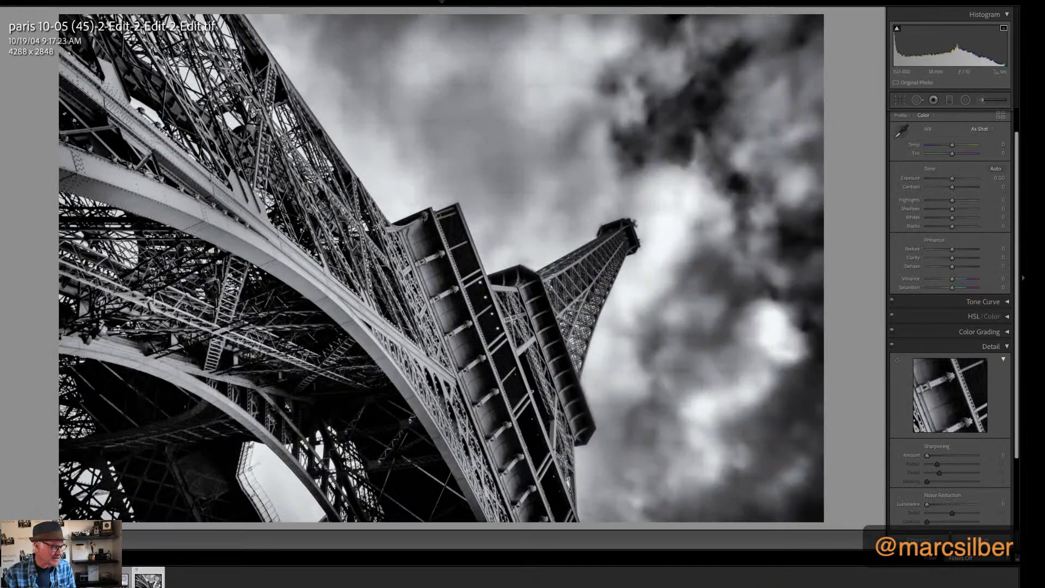
key("Right")
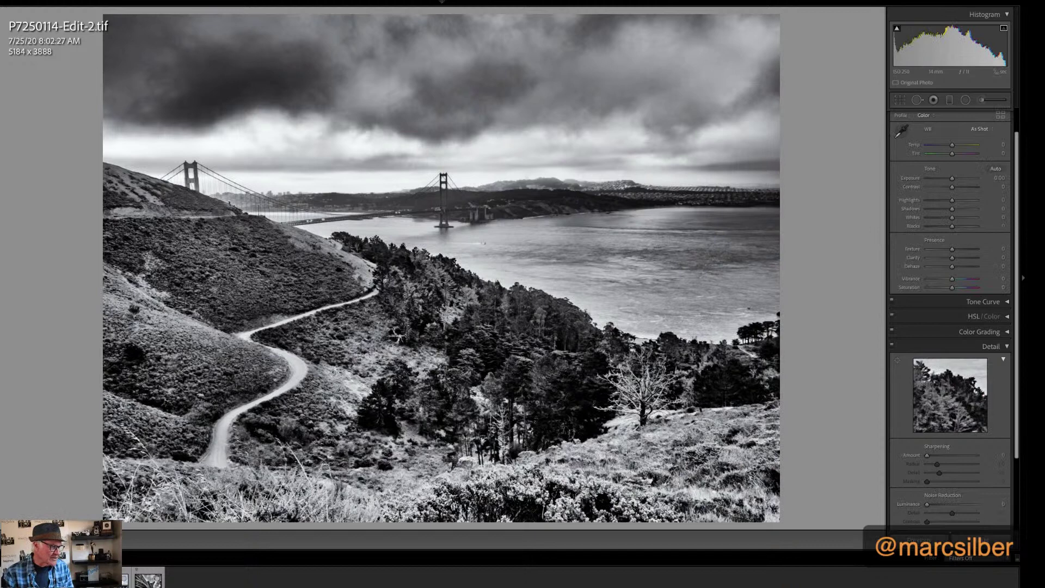
key("Right")
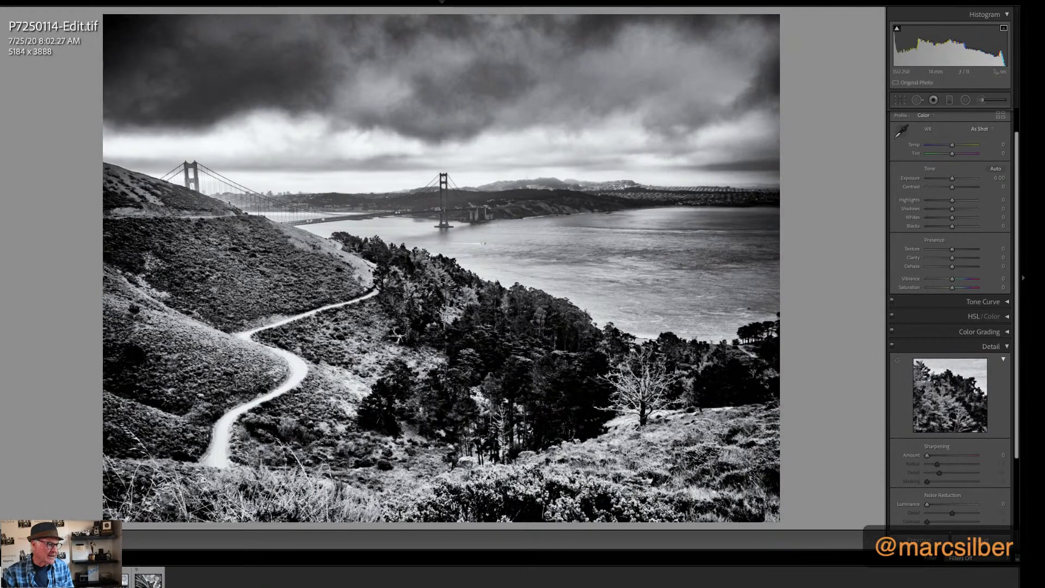
key("Left")
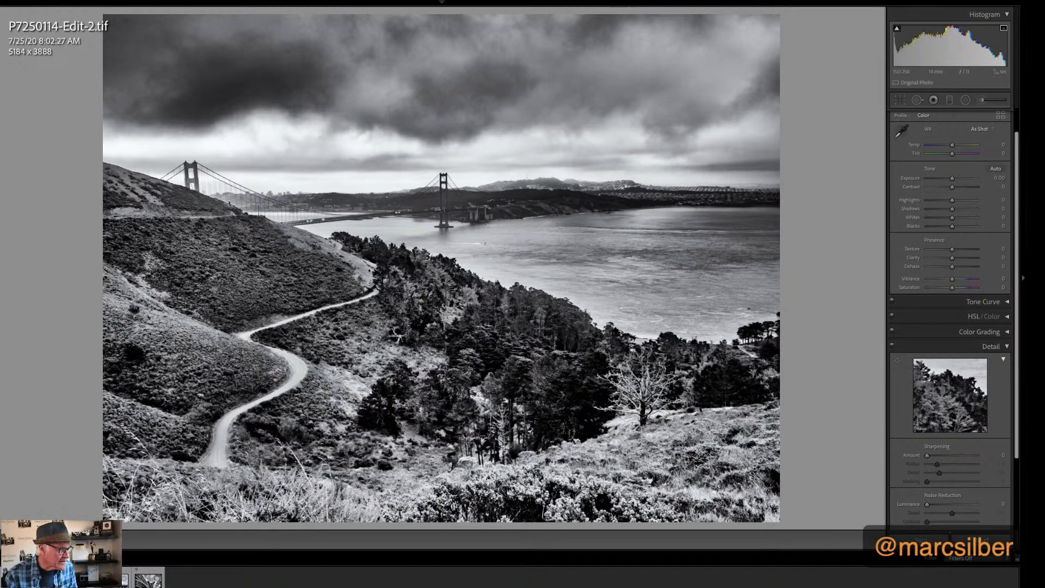
Try the Reference View in vertical and horizontal splits with the Golden Gate versions, and return to the single-photo view.
key("shift+r")
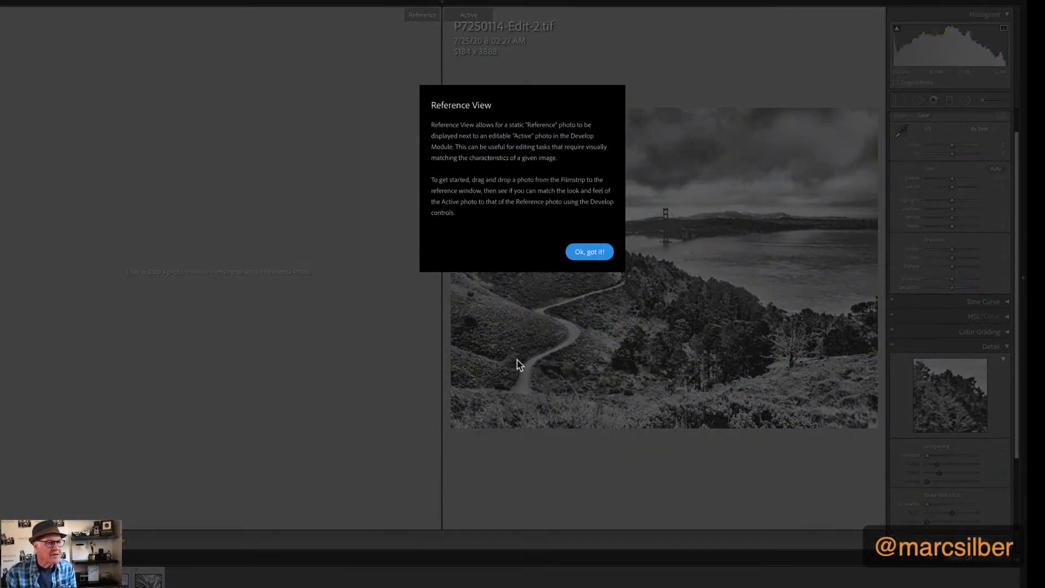
left_click(588, 258)
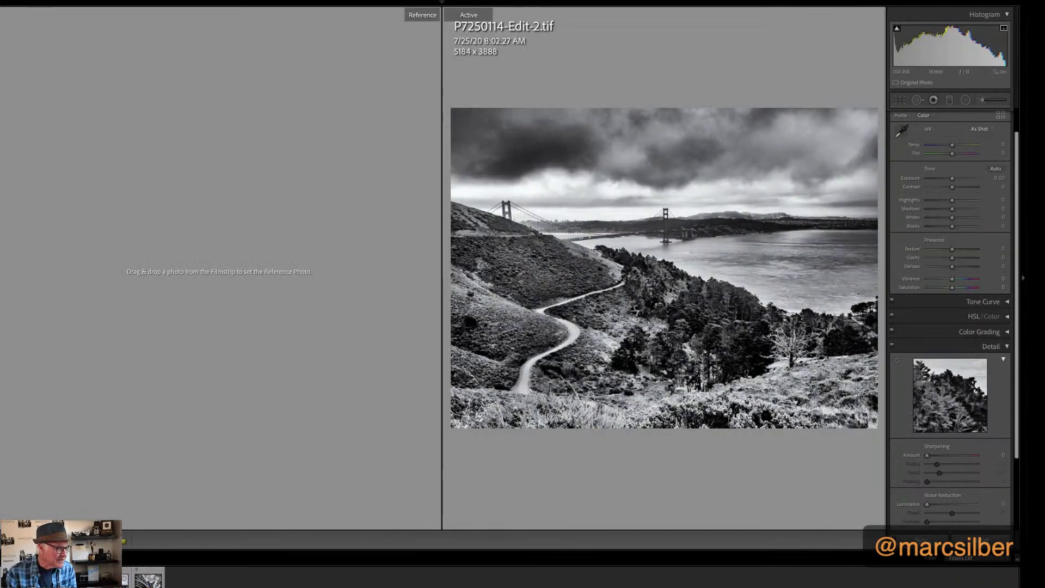
key("shift+r")
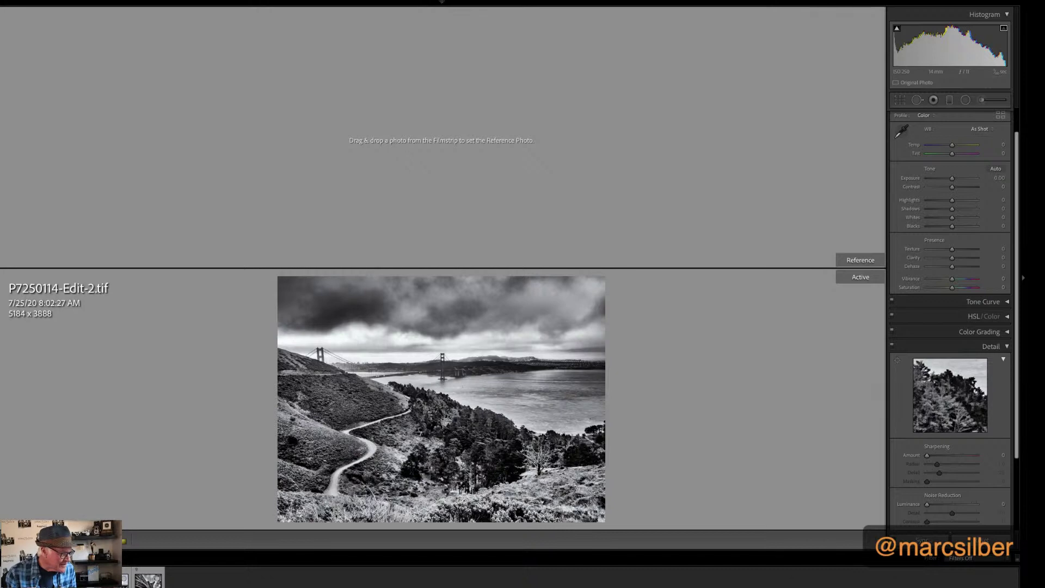
key("Left")
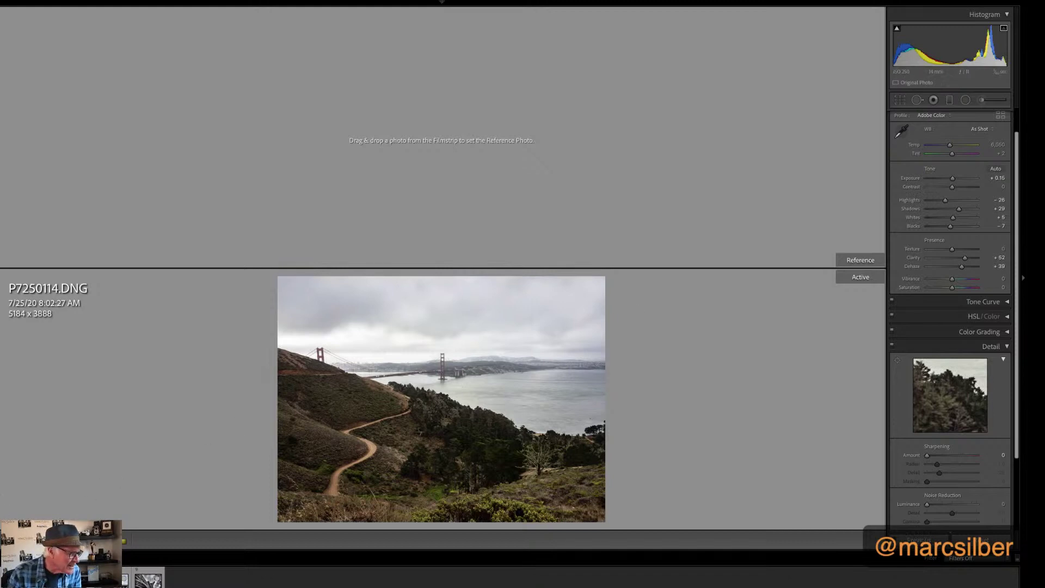
key("Right")
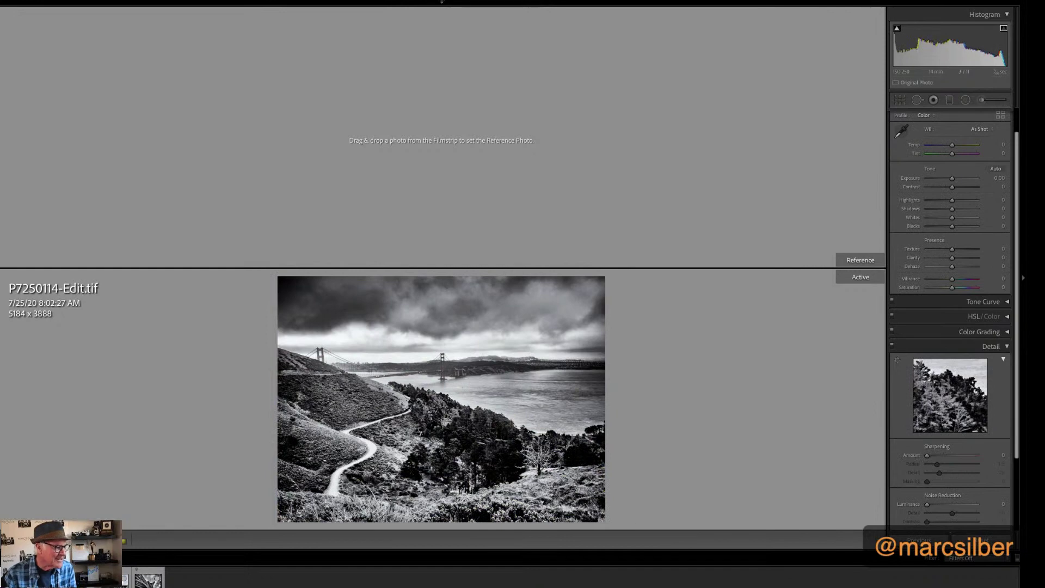
key("d")
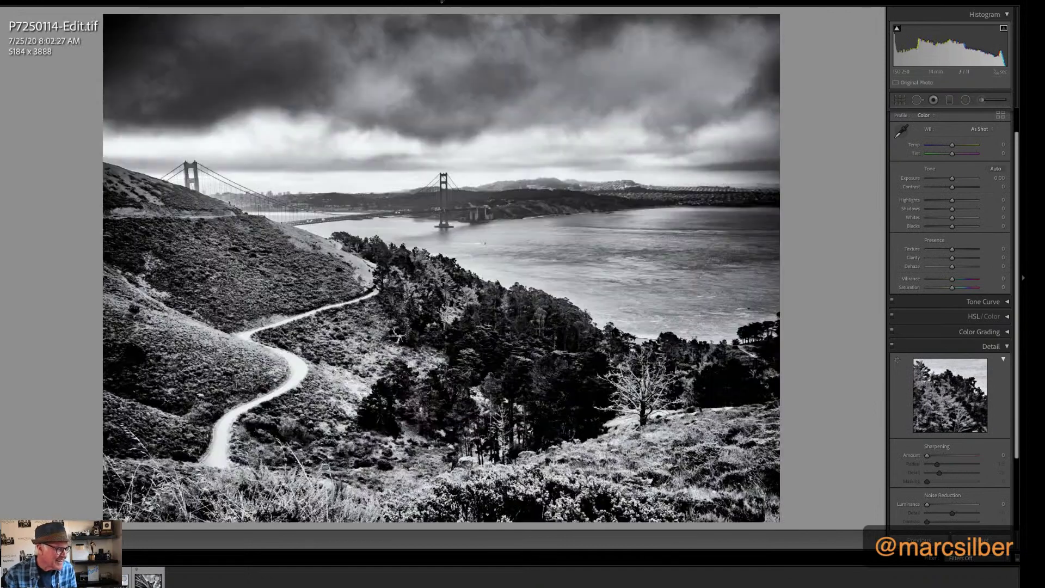
Compare before and after for P7250114-Edit.tif and the colour original P7250114.DNG, and return to the single-photo view.
key("y")
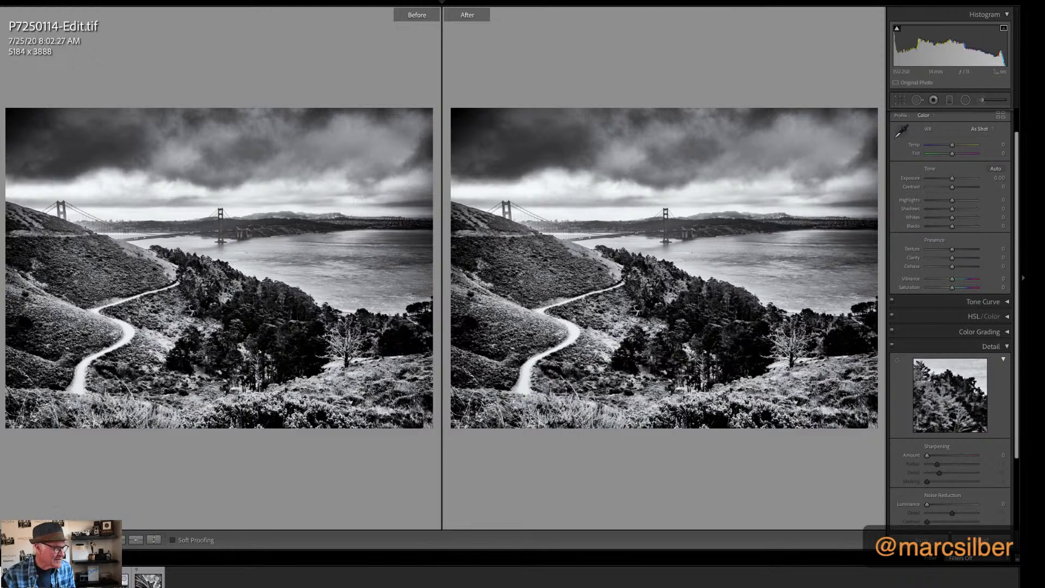
key("y")
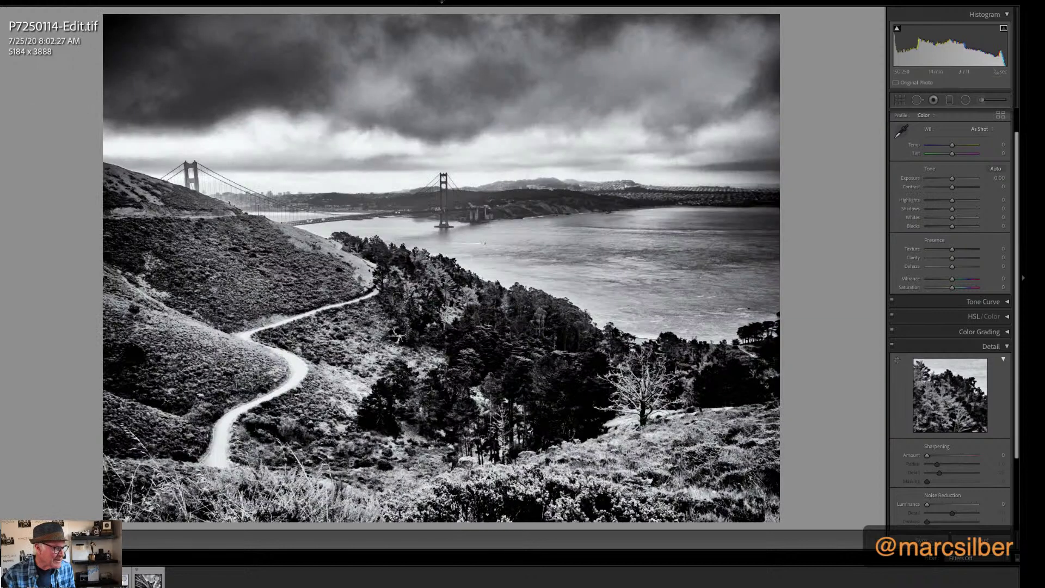
key("Left")
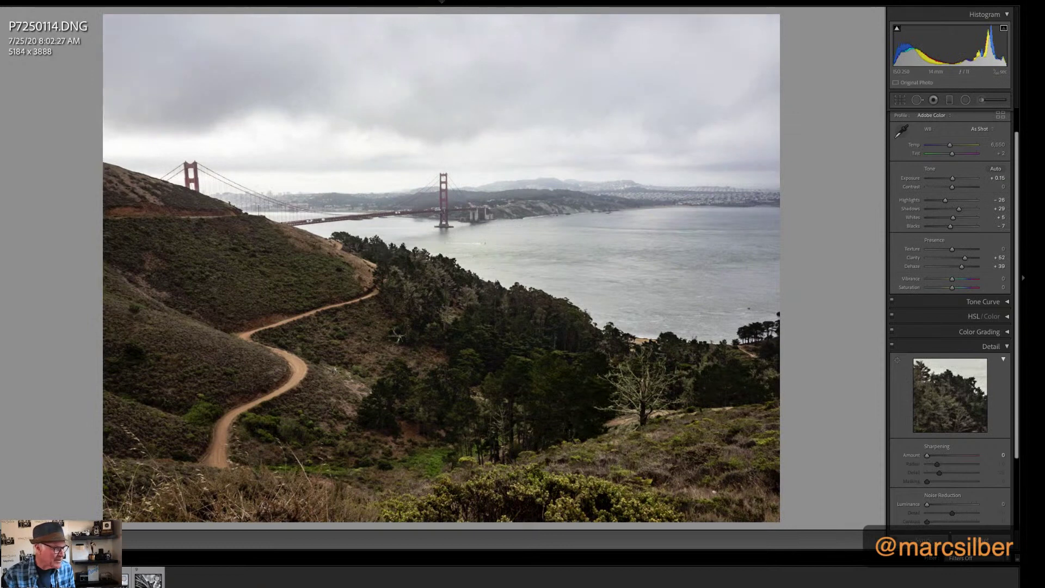
key("y")
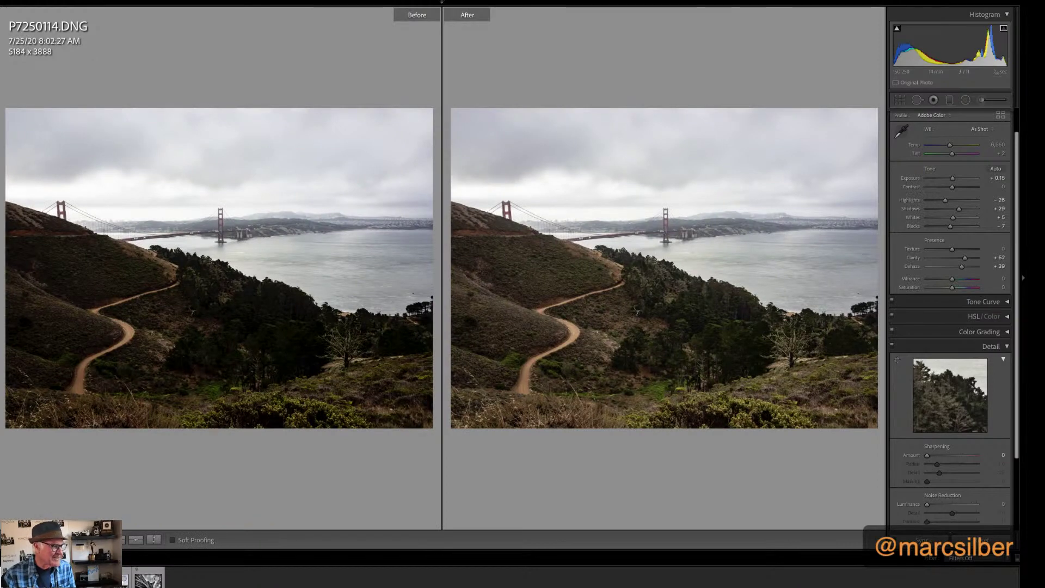
key("ctrl+alt+shift+Up")
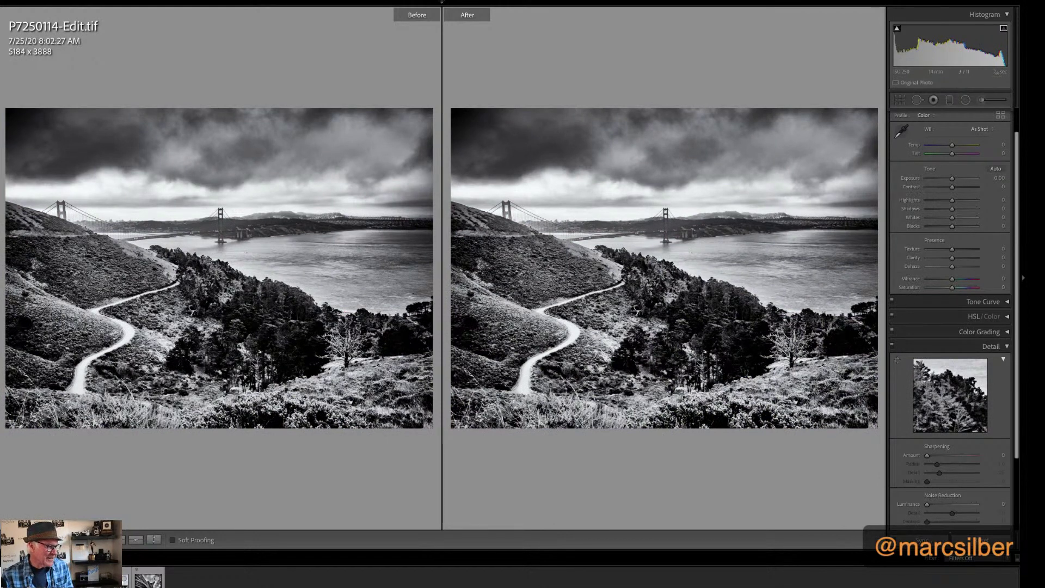
key("y")
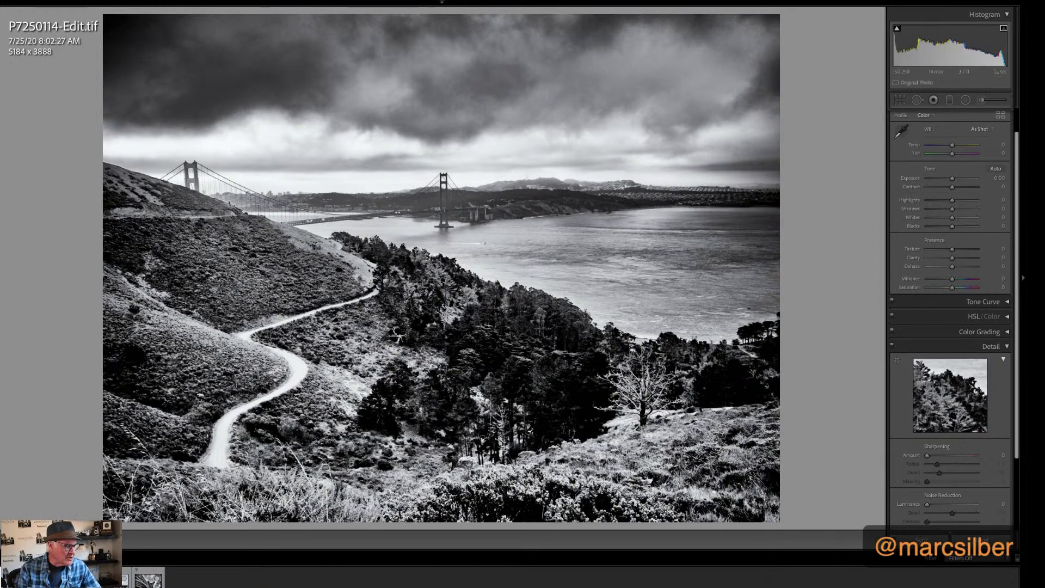
Review the second Golden Gate edit, and compare the black and white Eiffel Tower photo with its colour version.
key("Right")
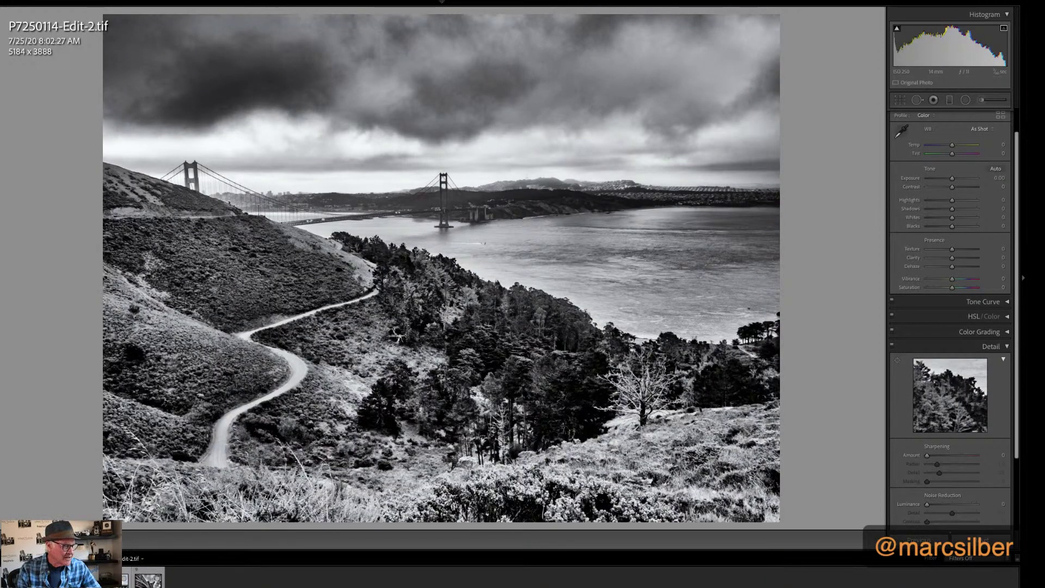
key("Right")
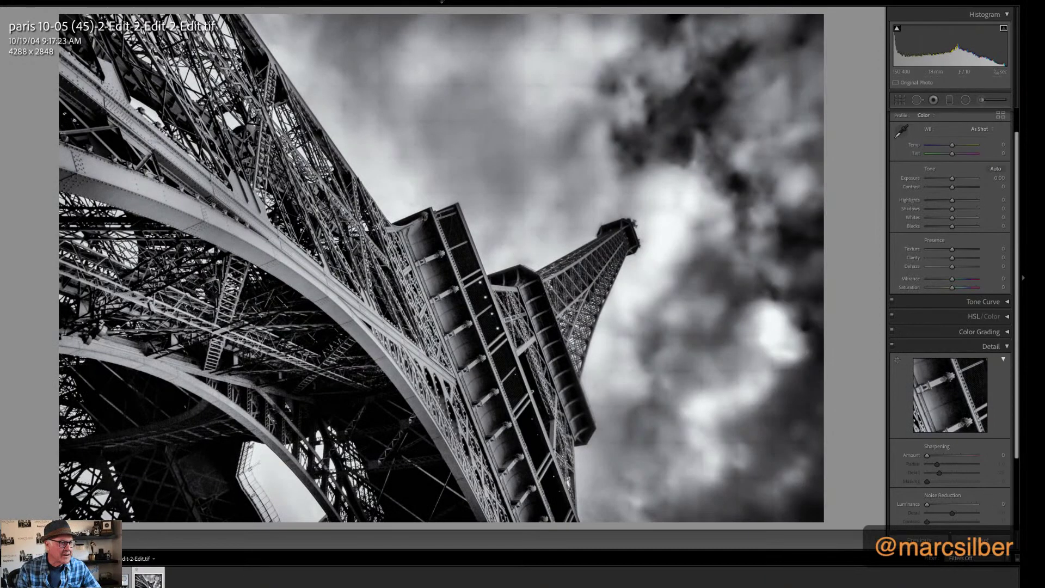
key("Right")
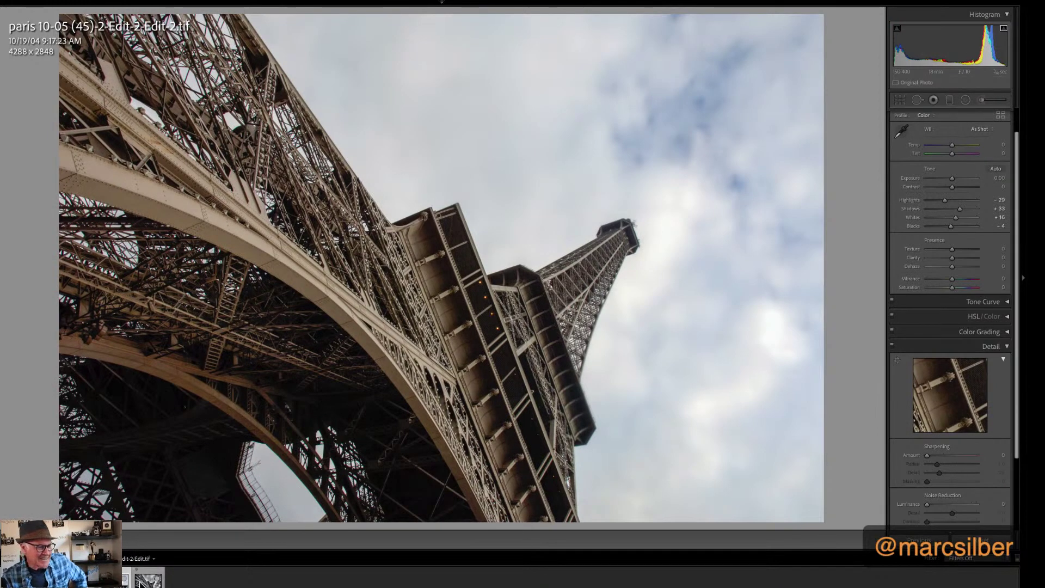
left_click(151, 579)
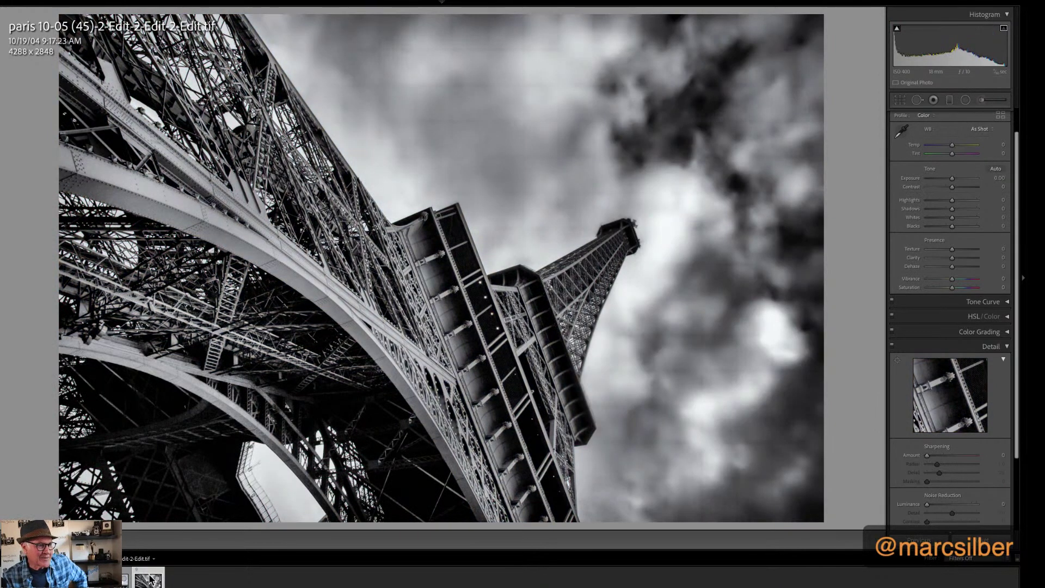